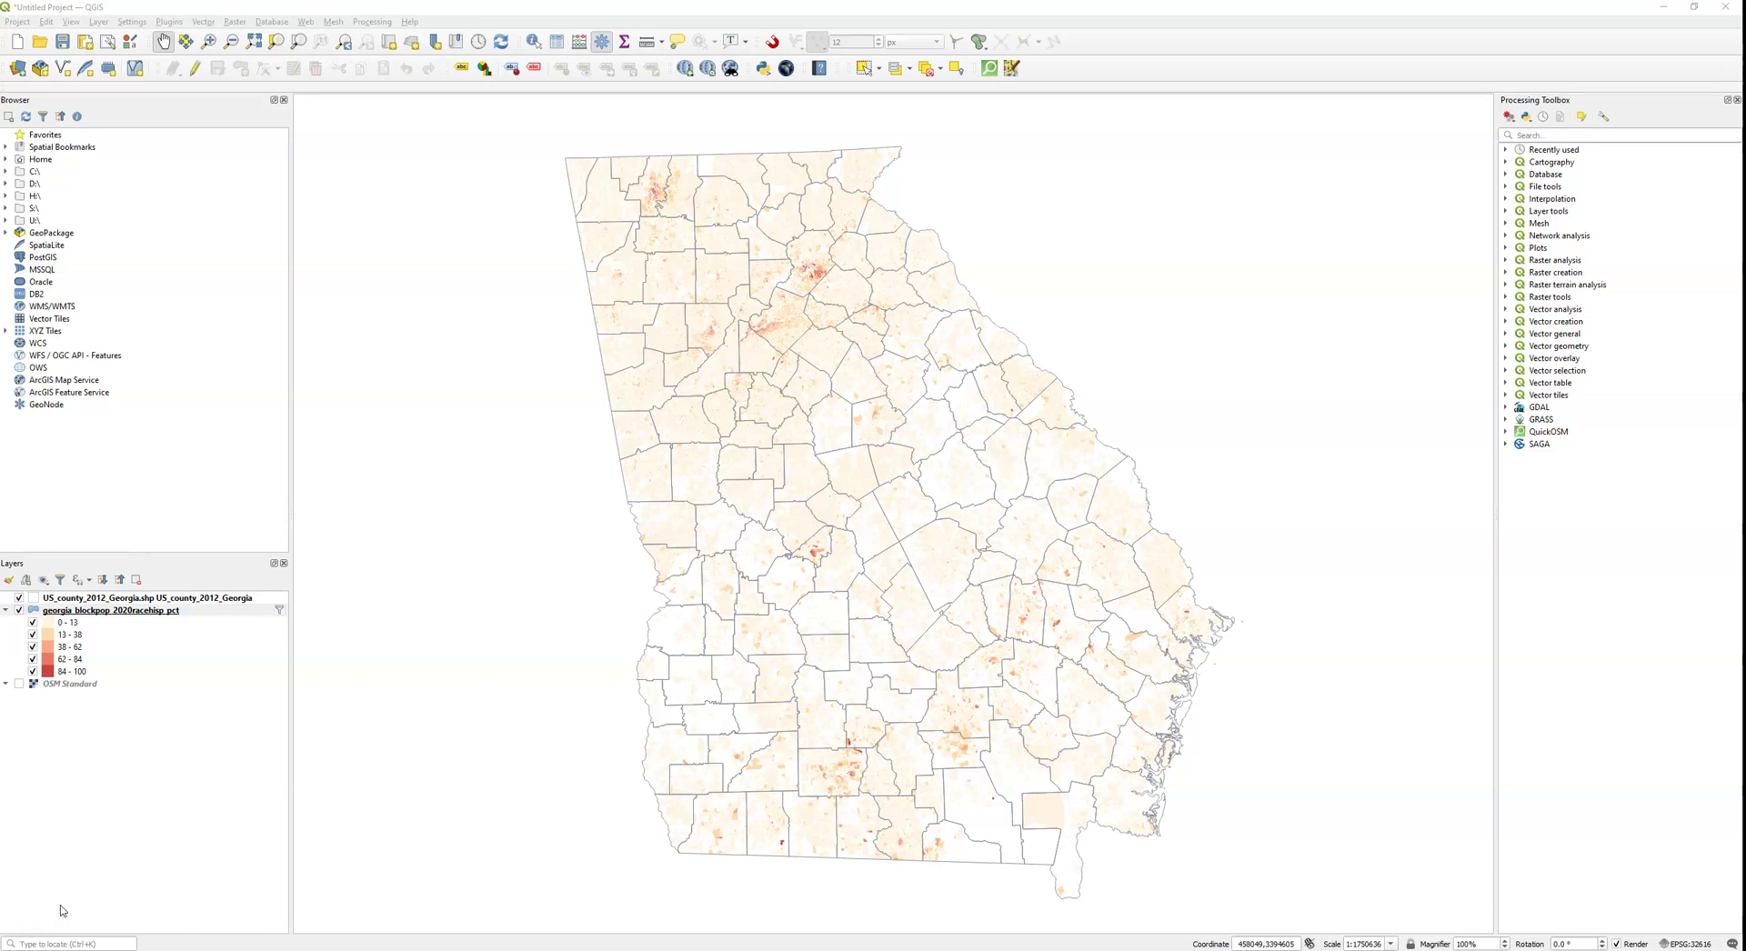
# Zoom toward north Georgia on the block-level percent Hispanic map.
pyautogui.click(63, 906)
# Turn on the OSM Standard basemap and zoom in over the Atlanta area.
pyautogui.scroll(1, 804, 305)
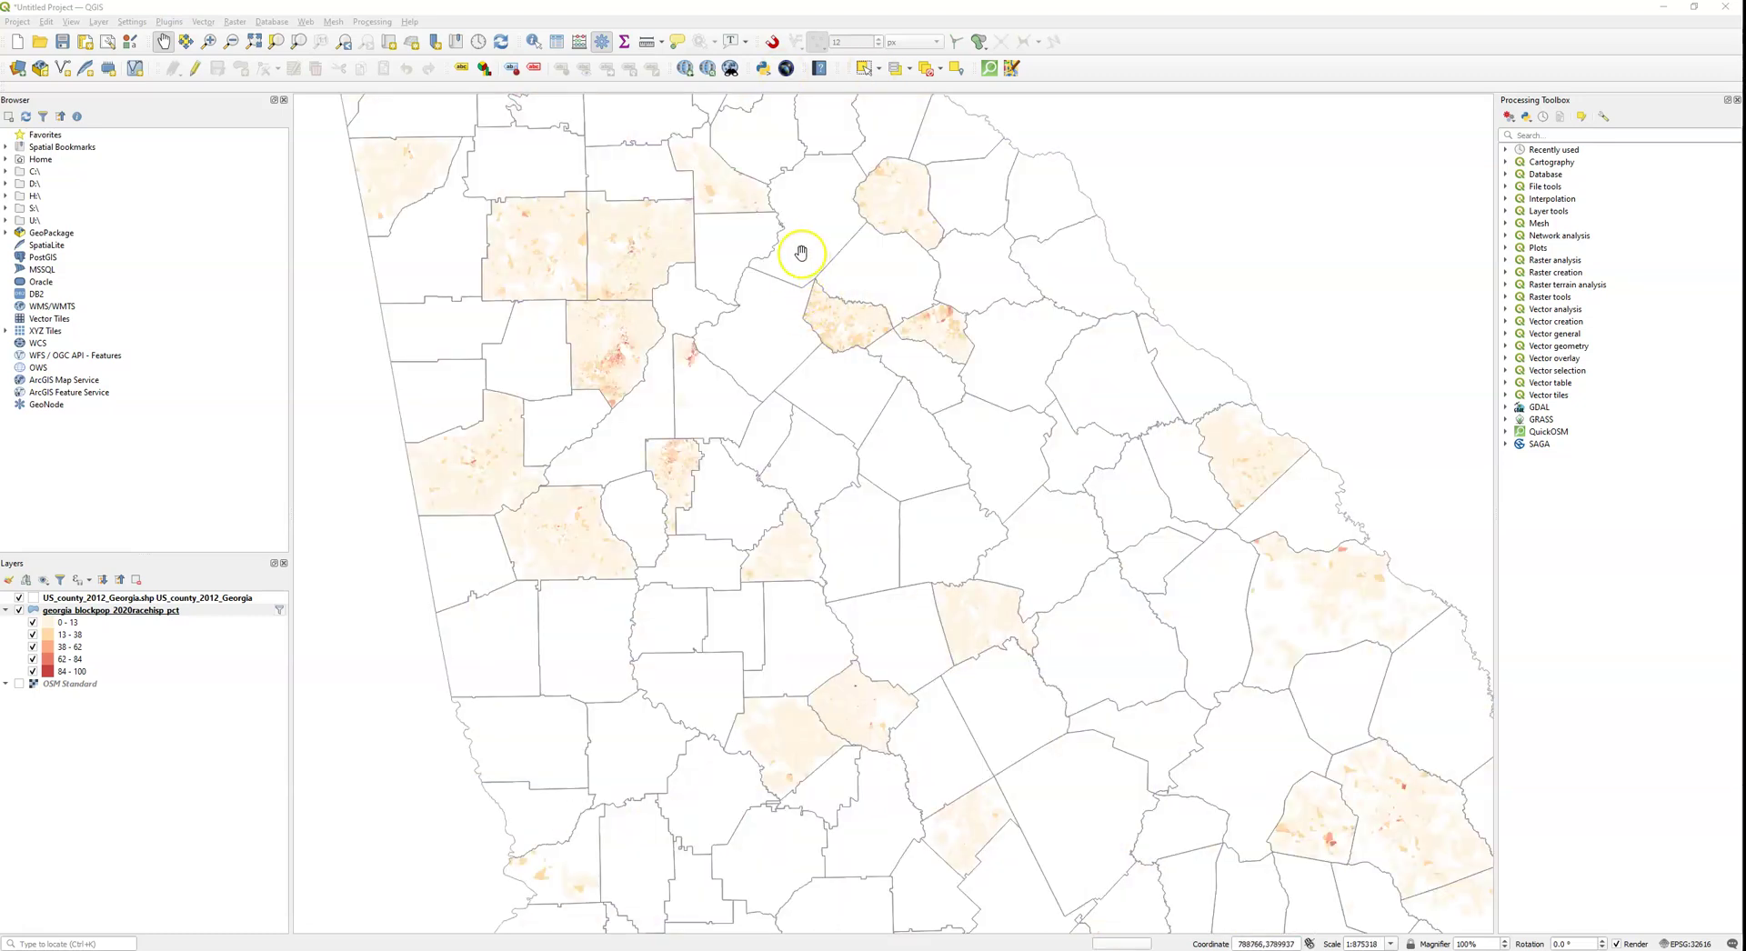
pyautogui.moveTo(804, 249); pyautogui.dragTo(842, 405)
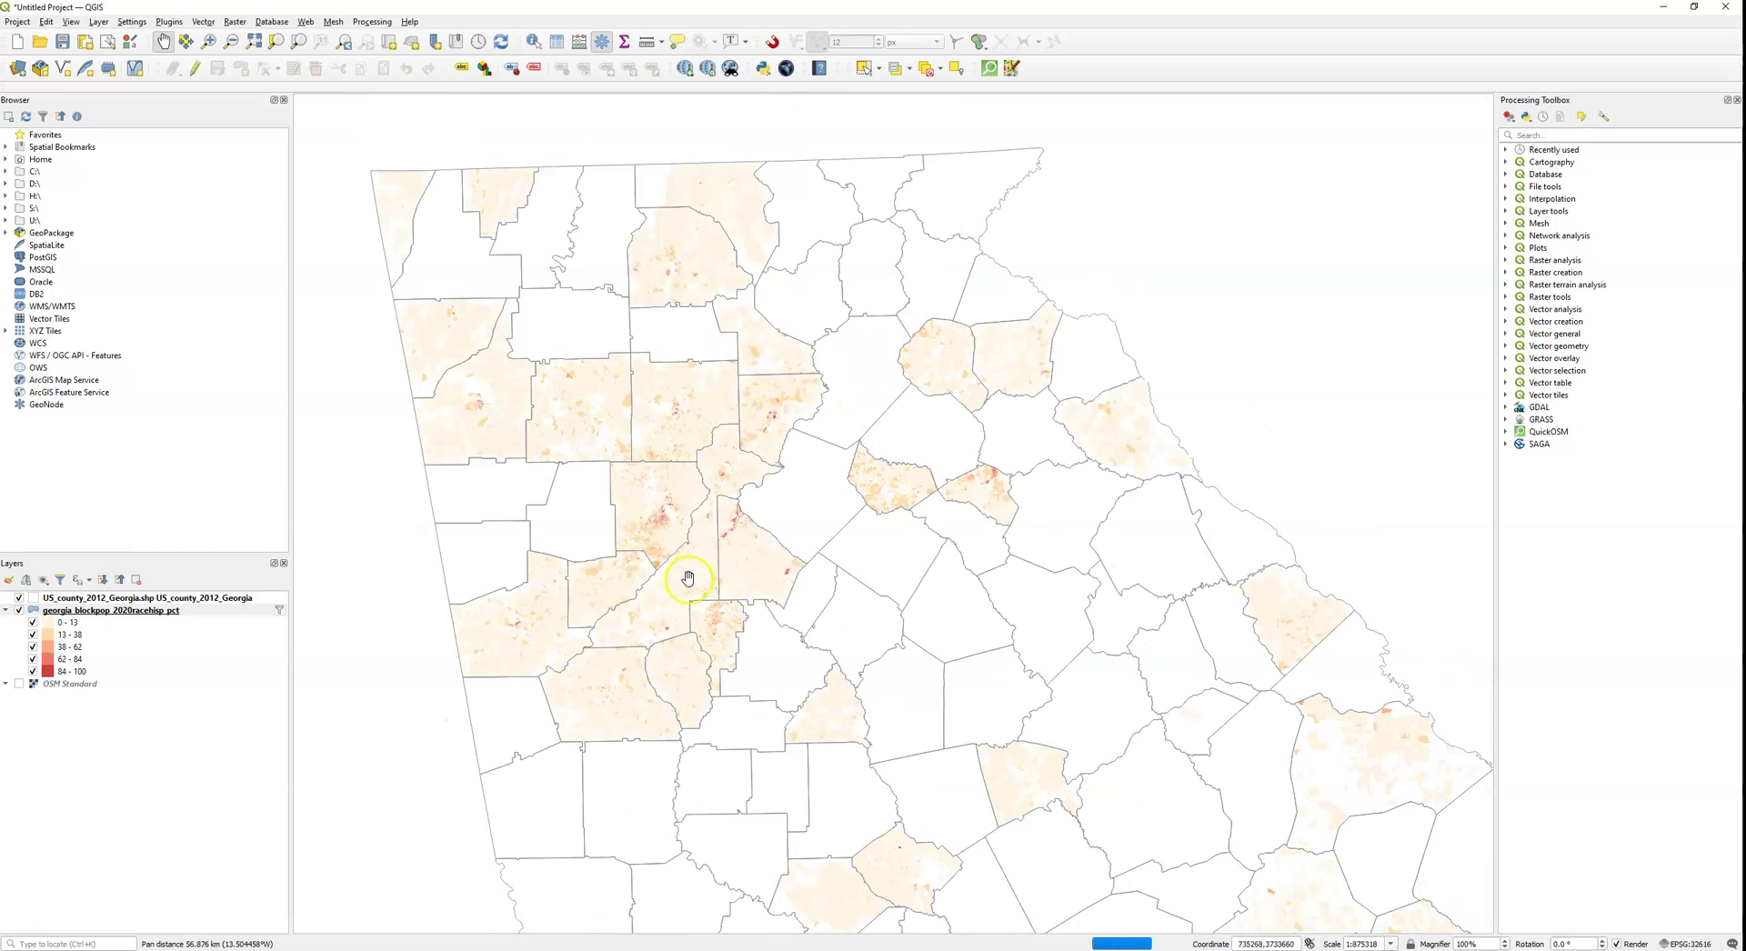
pyautogui.click(19, 684)
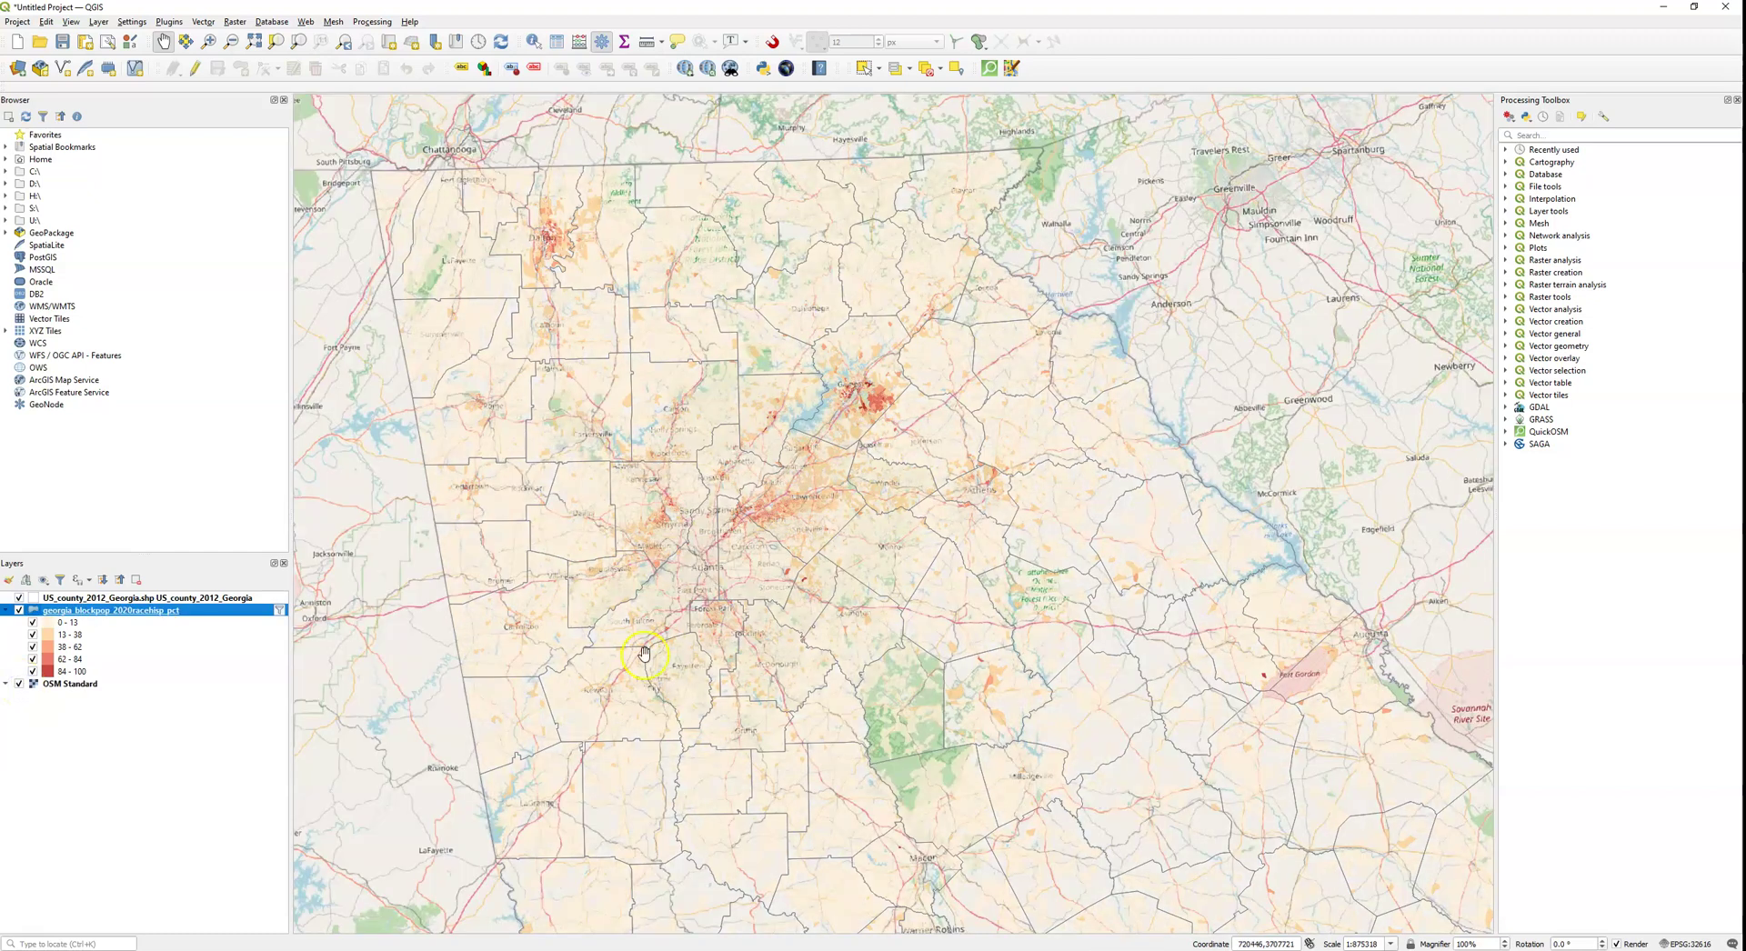
pyautogui.scroll(2, 752, 513)
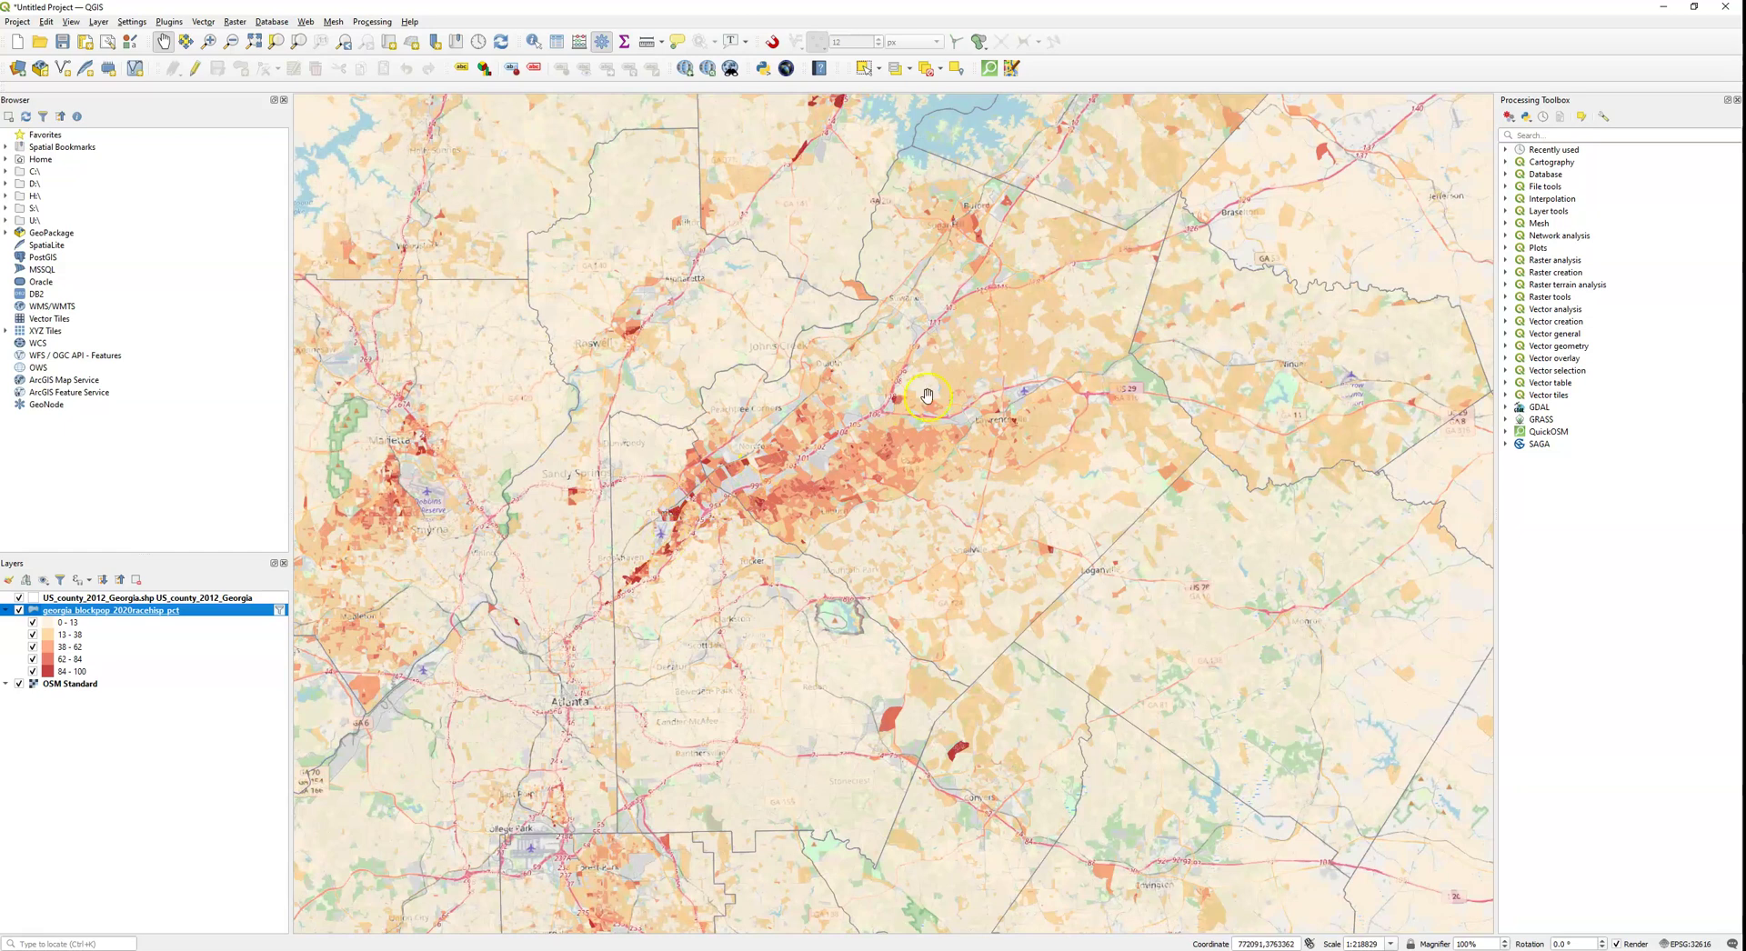
pyautogui.moveTo(1063, 271); pyautogui.dragTo(889, 585)
# Pan through northeast Georgia toward Dalton, then zoom back out to the whole state.
pyautogui.scroll(-1, 891, 573)
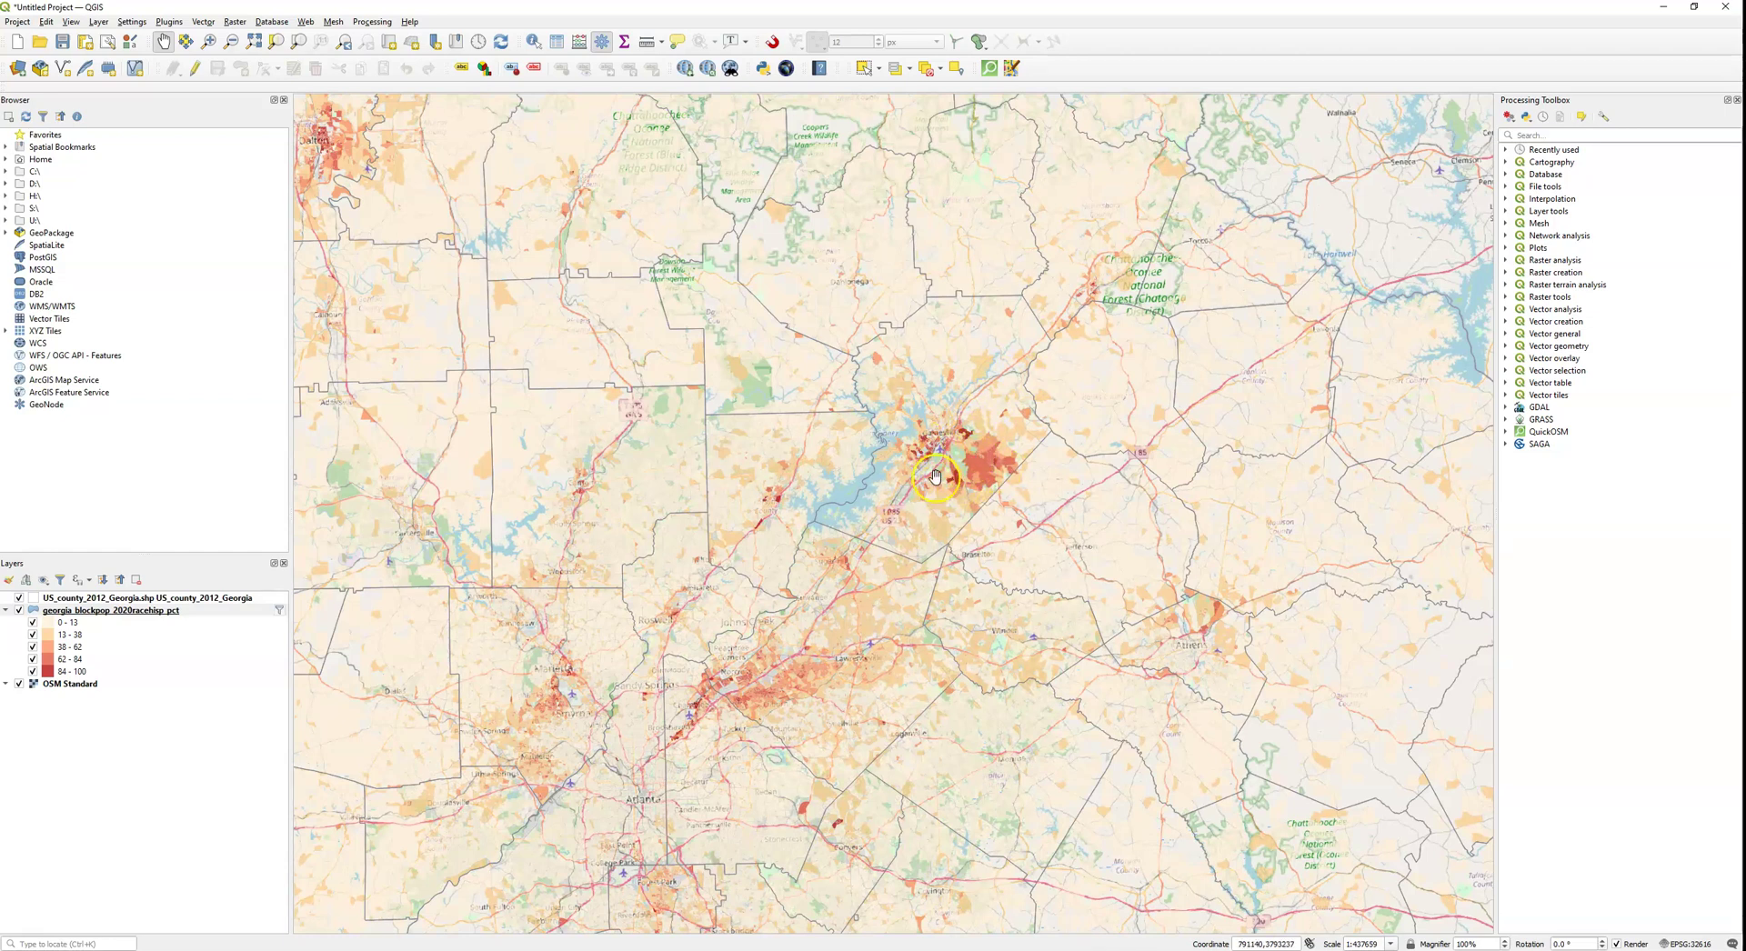
pyautogui.moveTo(940, 404); pyautogui.dragTo(1158, 511)
pyautogui.moveTo(920, 364); pyautogui.dragTo(897, 391)
pyautogui.scroll(-1, 987, 527)
pyautogui.moveTo(1170, 671); pyautogui.dragTo(897, 417)
pyautogui.scroll(-1, 1047, 559)
pyautogui.moveTo(1089, 579); pyautogui.dragTo(935, 534)
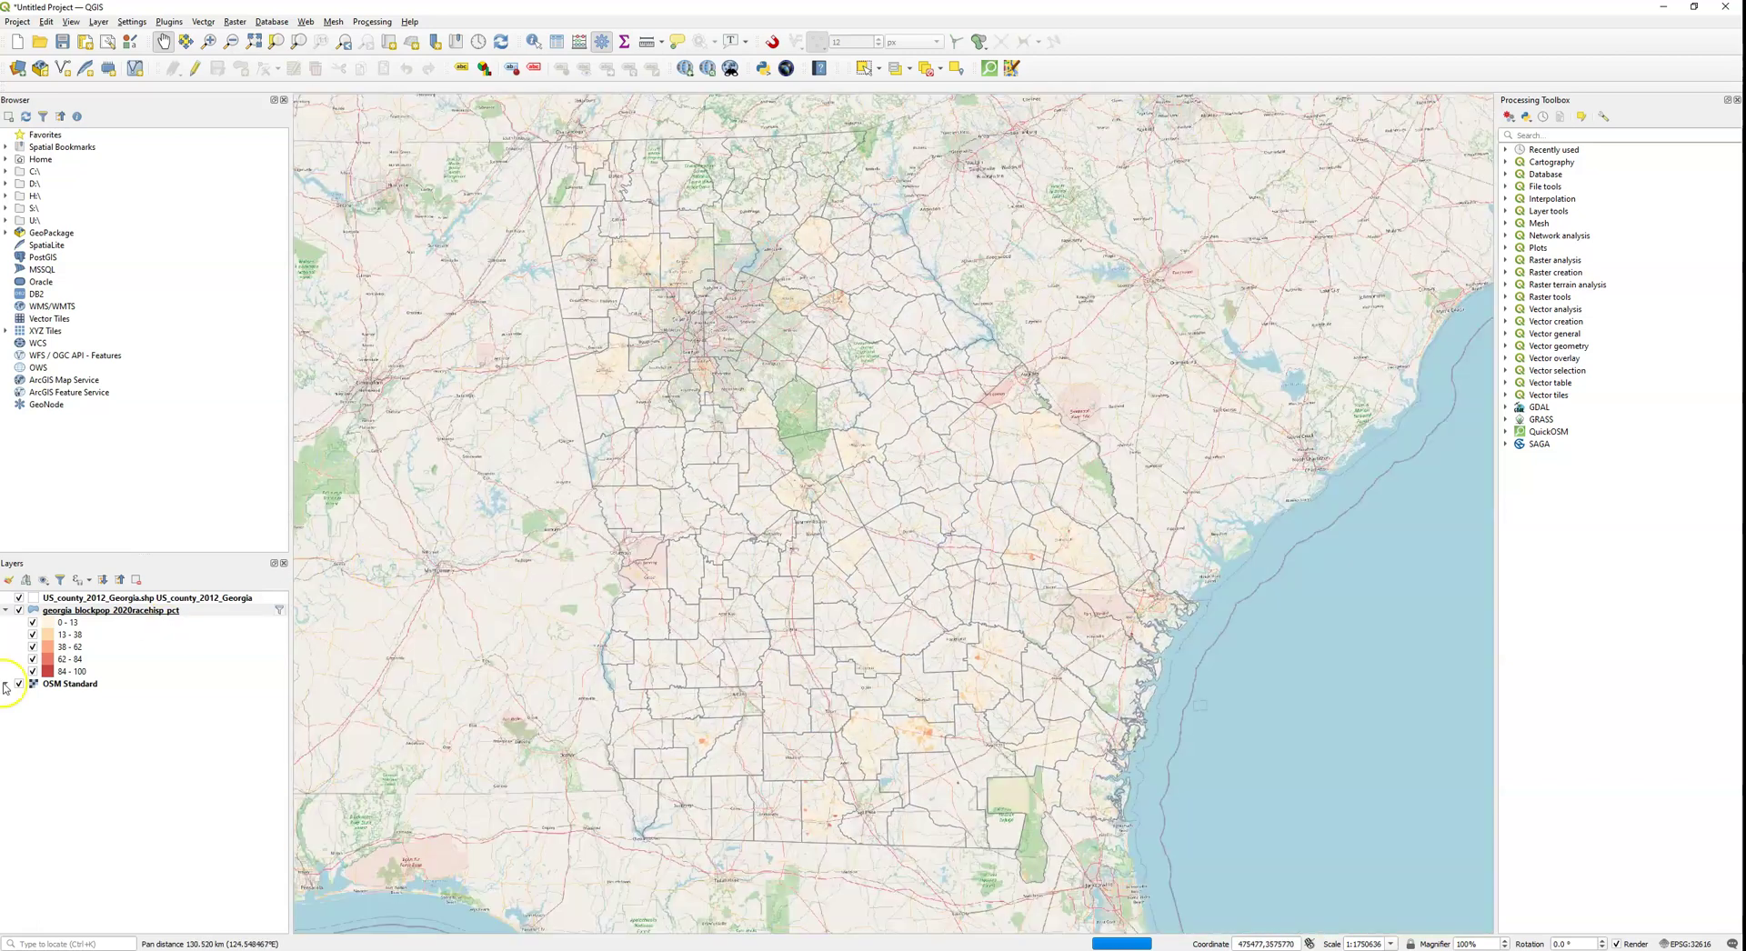
# Hide the OSM basemap and load the hisp_pct values into the block layer's Symbology histogram.
pyautogui.click(19, 683)
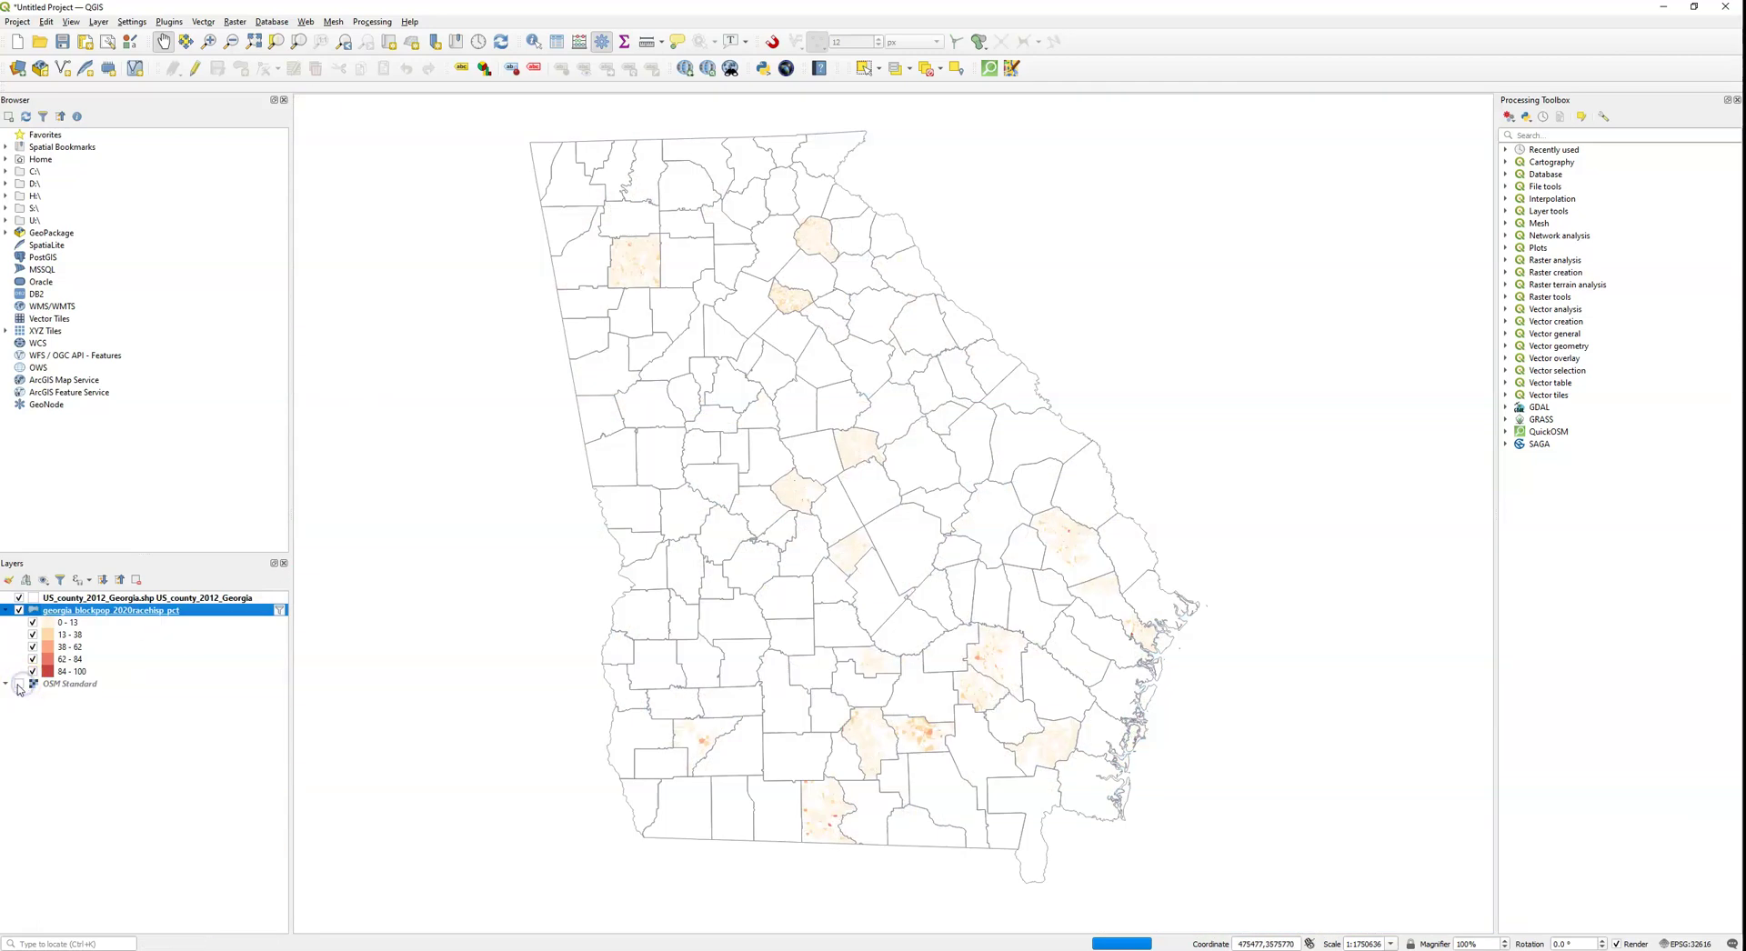
pyautogui.rightClick(159, 615)
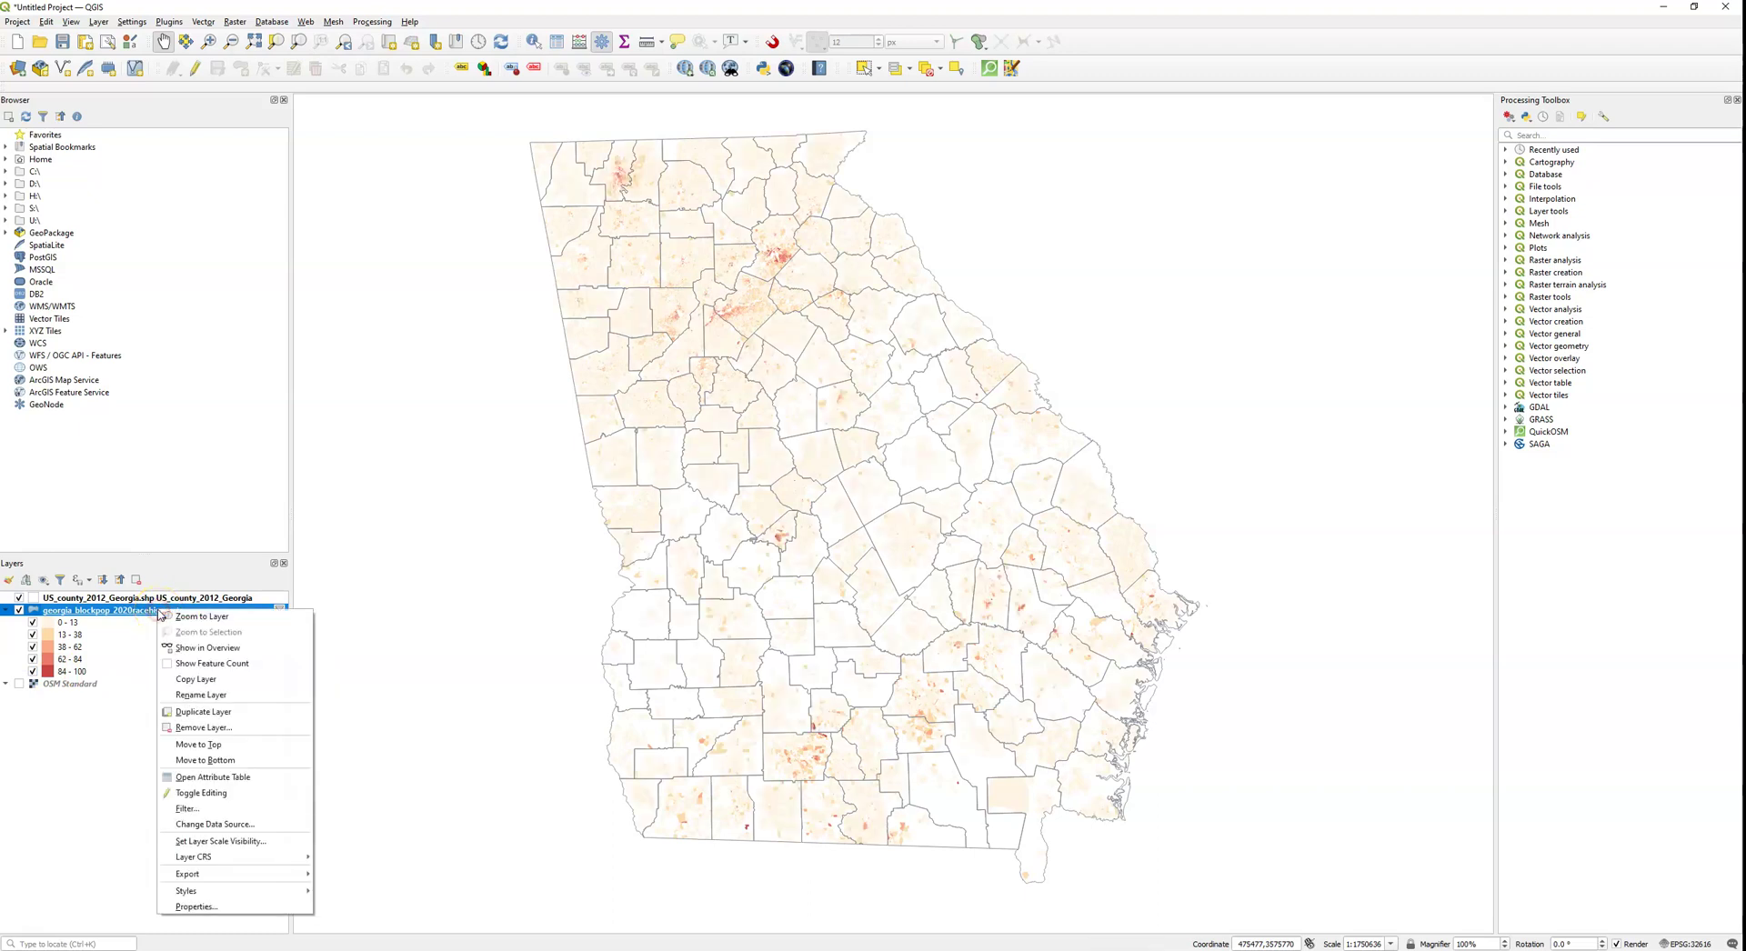
pyautogui.click(193, 907)
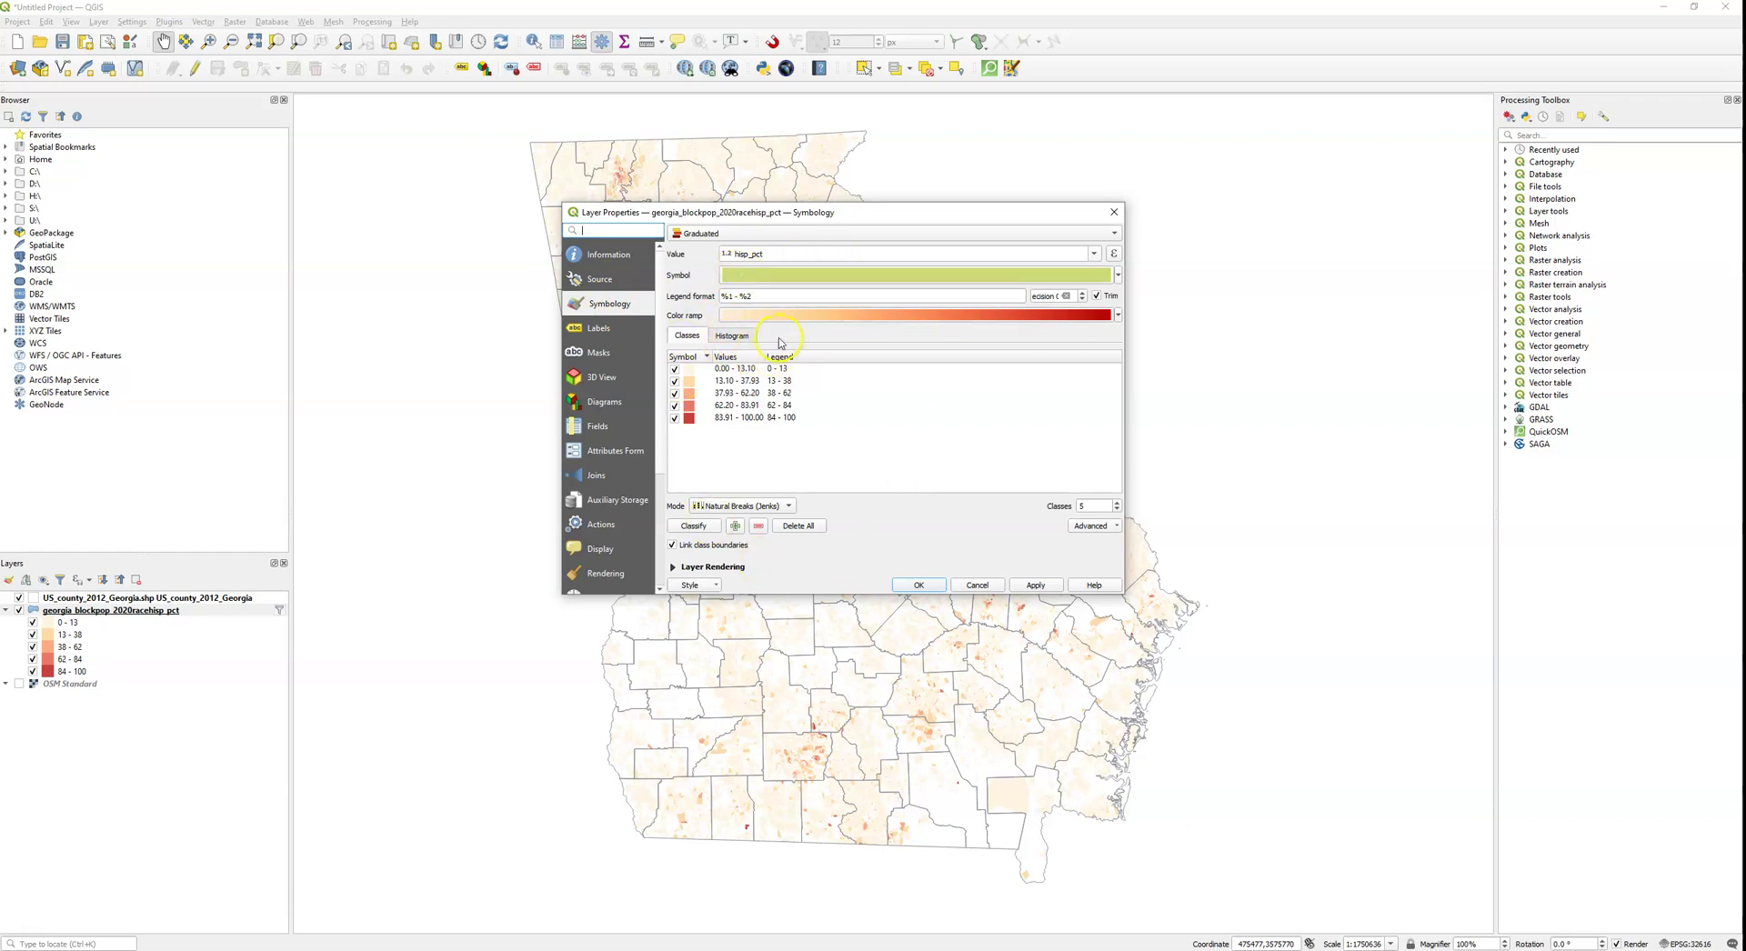
pyautogui.click(731, 337)
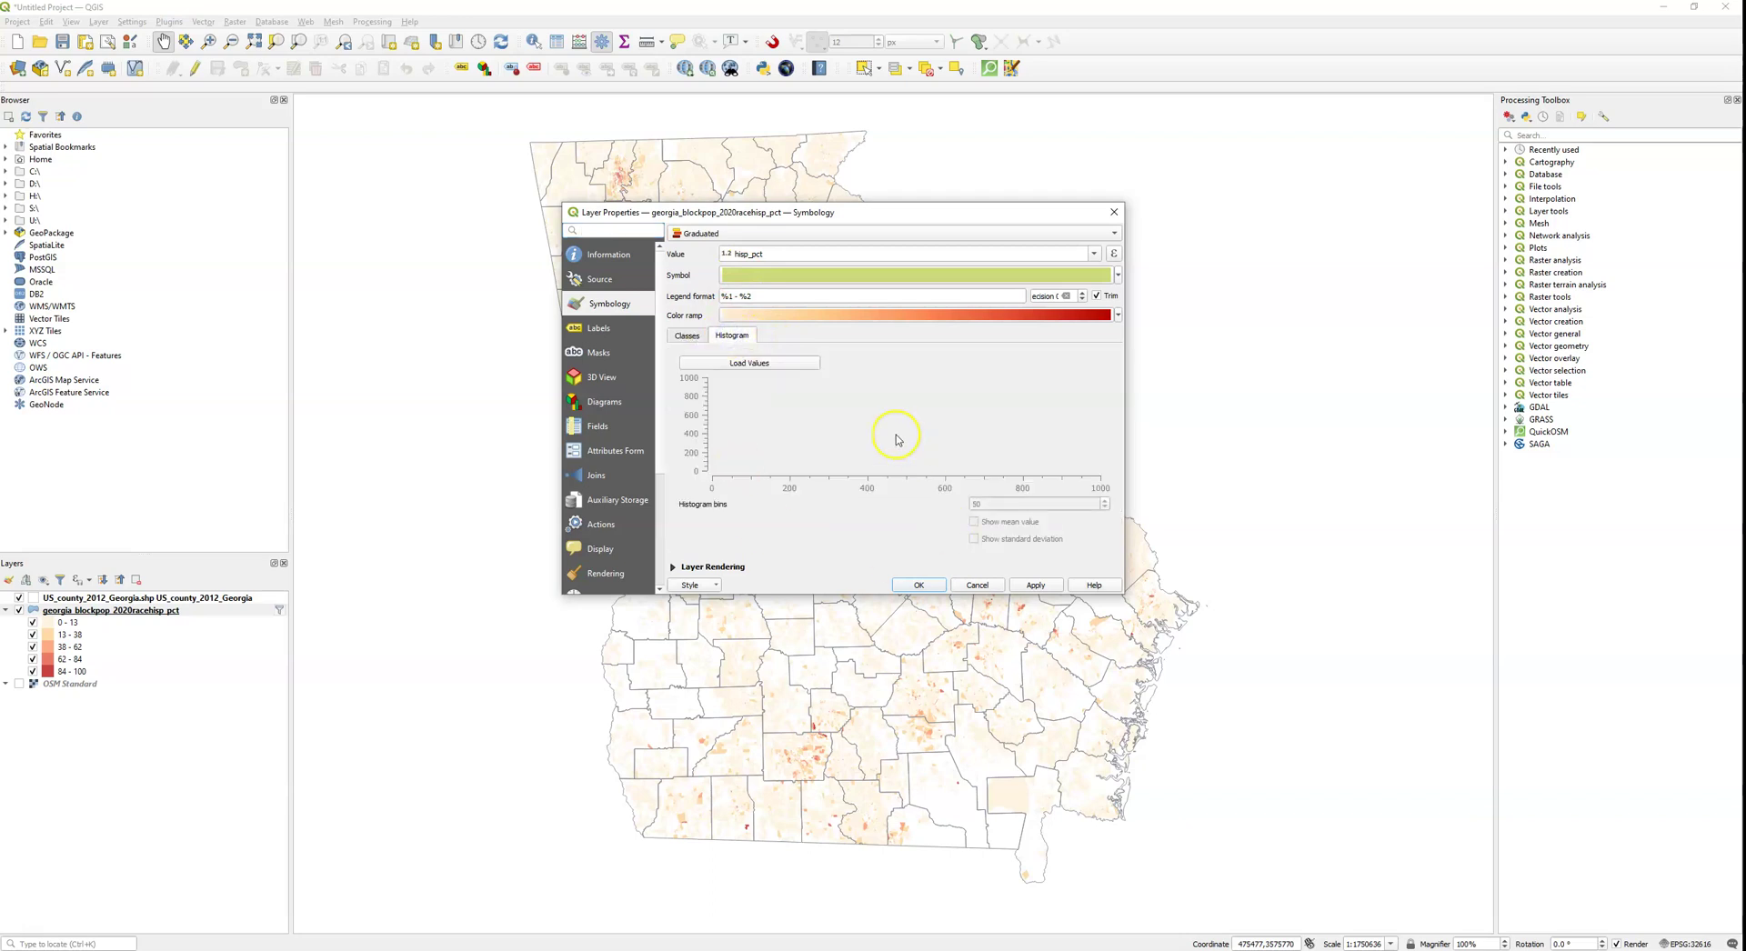
pyautogui.click(757, 364)
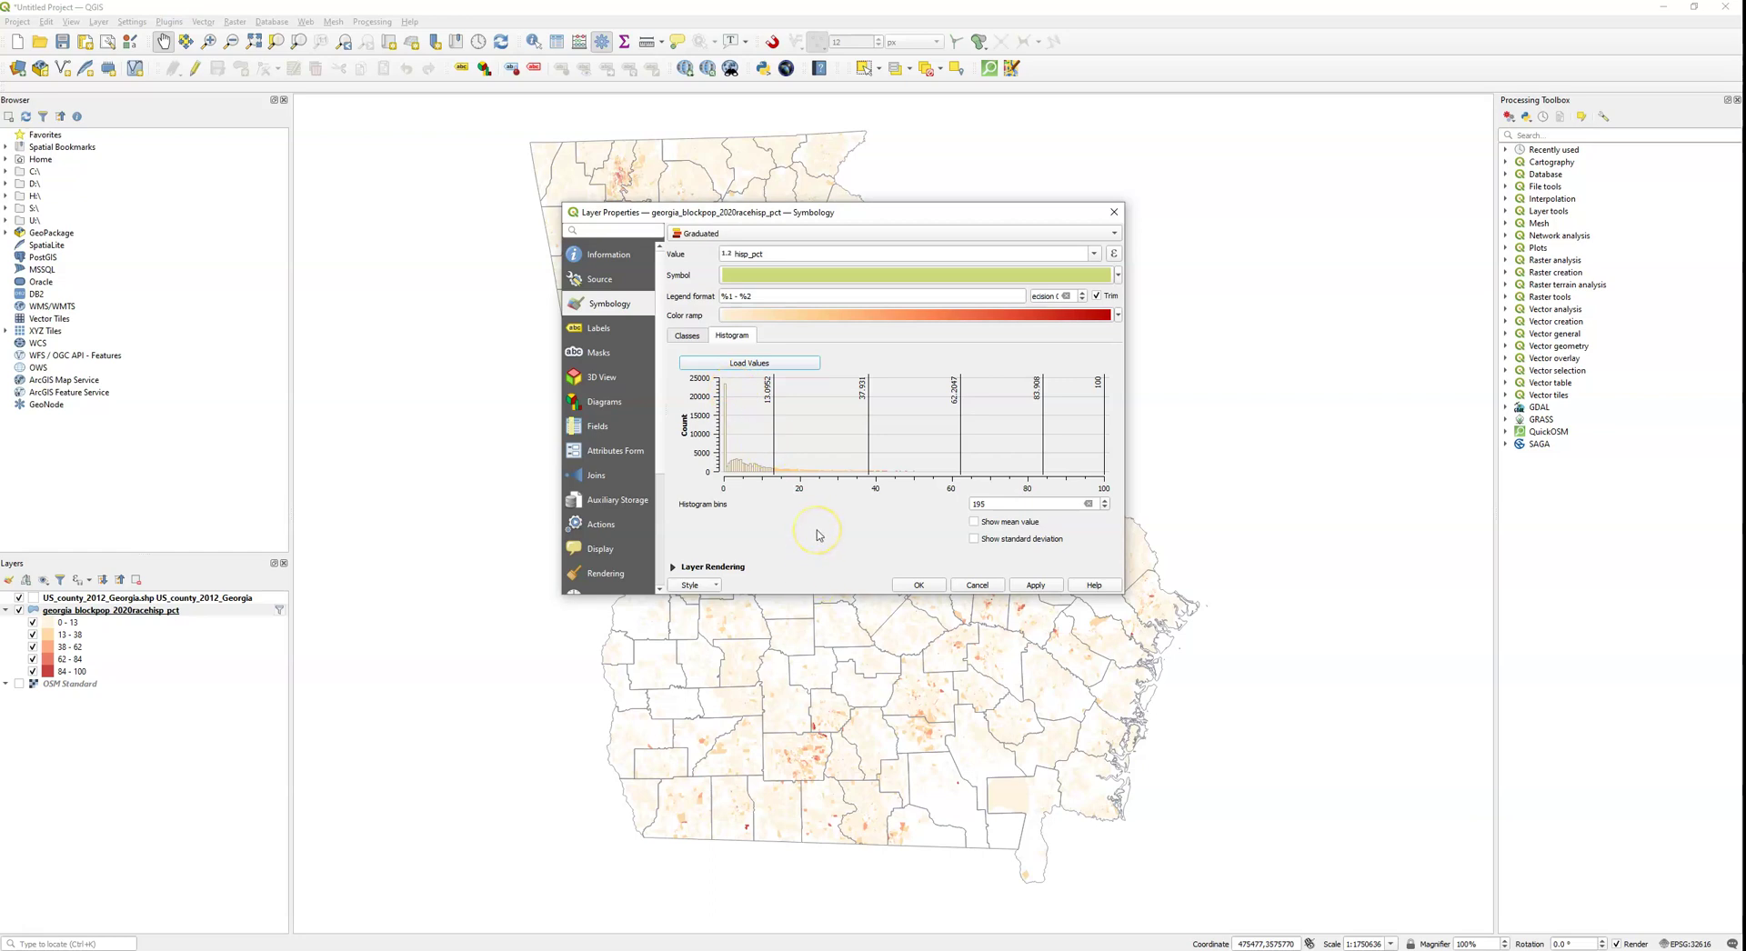
# Try dragging the first class break to about 11.83 and toggling mean and std-dev lines, then cancel.
pyautogui.click(820, 519)
pyautogui.moveTo(774, 431)
pyautogui.mouseDown()
pyautogui.moveTo(819, 432)
pyautogui.moveTo(773, 436)
pyautogui.mouseUp()
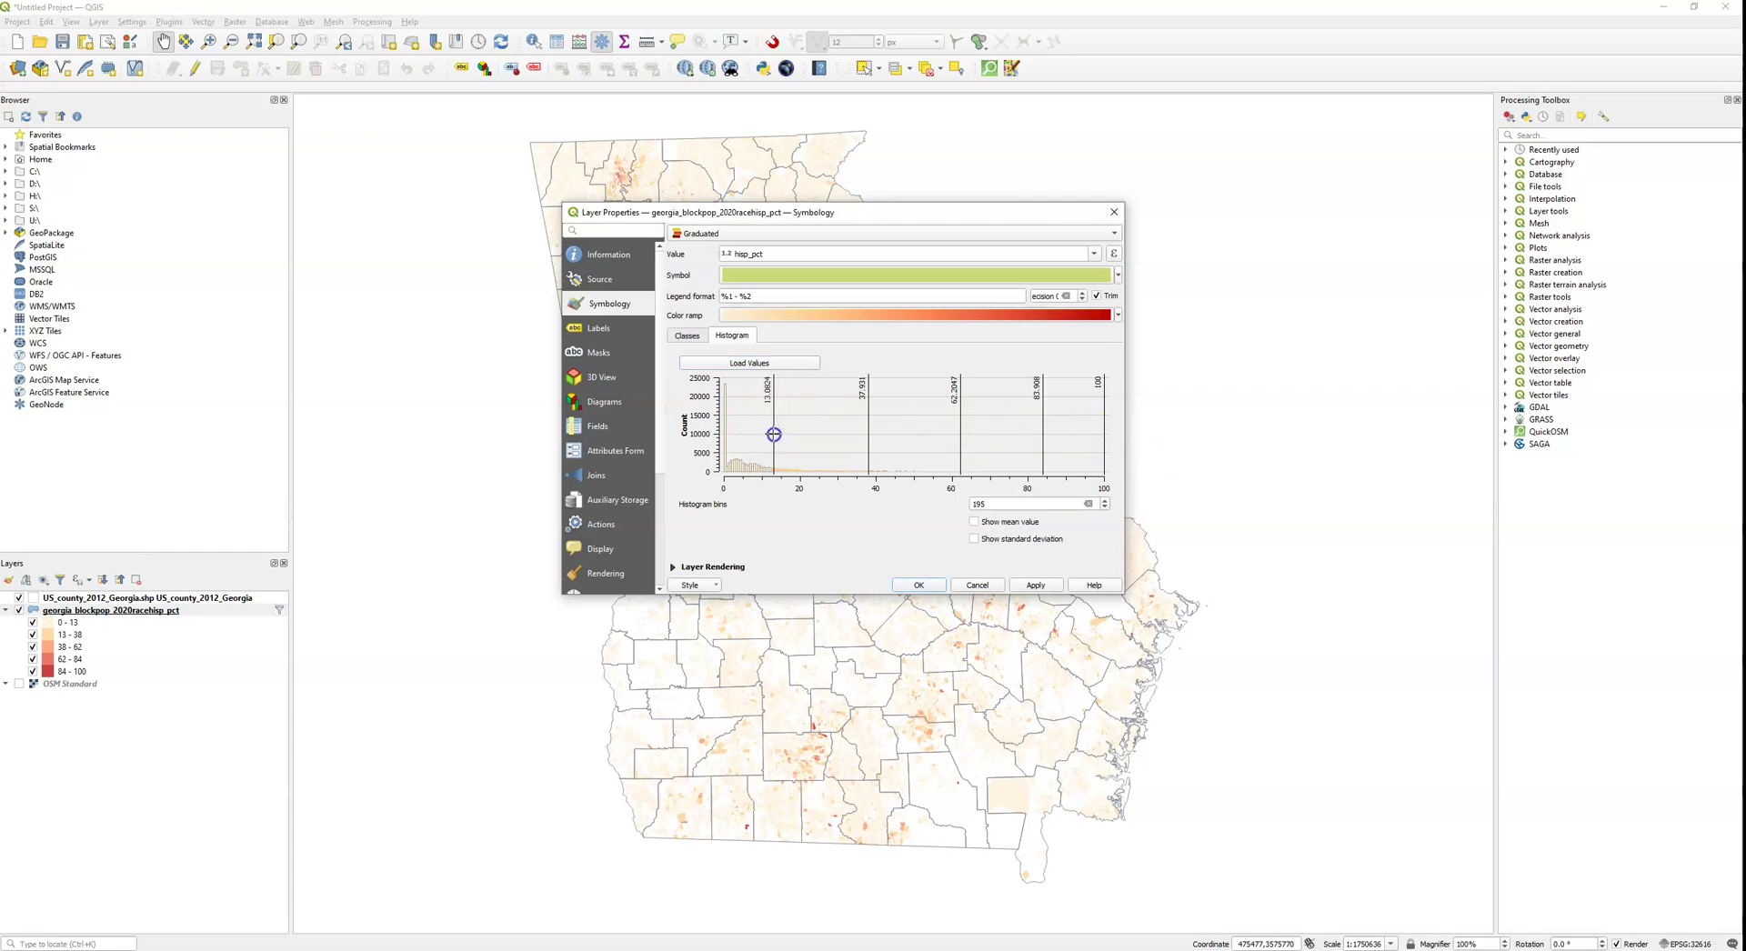
pyautogui.click(975, 523)
pyautogui.click(974, 541)
pyautogui.click(975, 540)
pyautogui.click(974, 523)
pyautogui.click(984, 587)
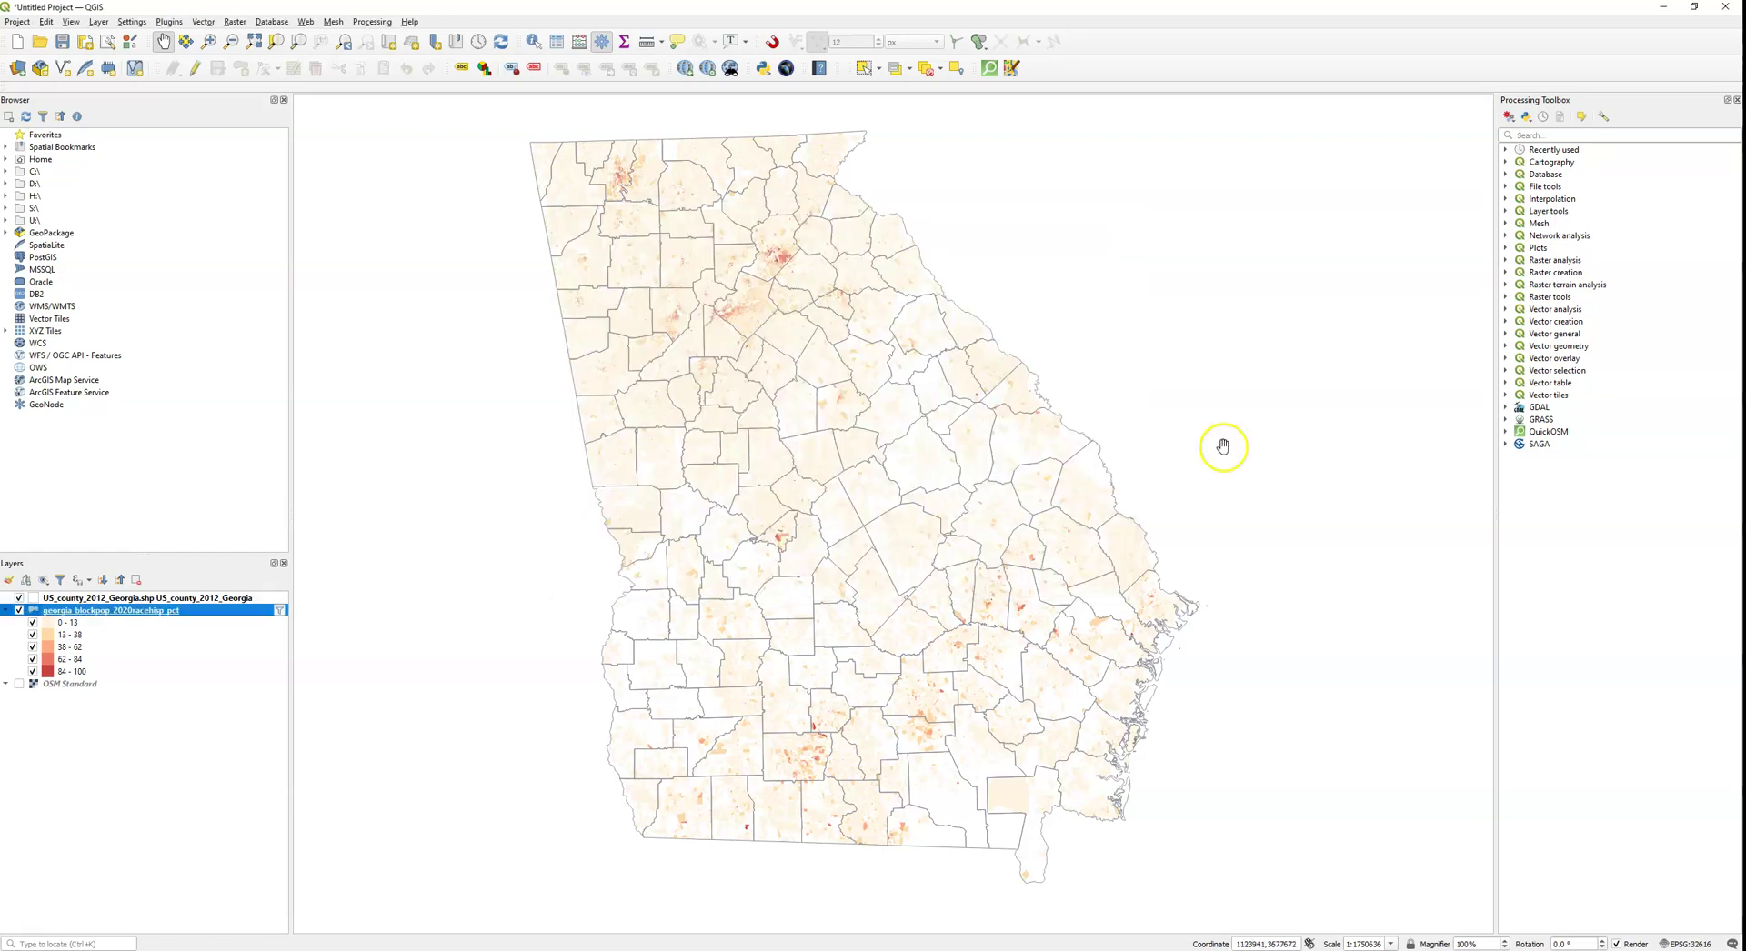
# Search the Processing Toolbox for 'histogra' to list Vector and Raster layer histogram tools.
pyautogui.click(1511, 139)
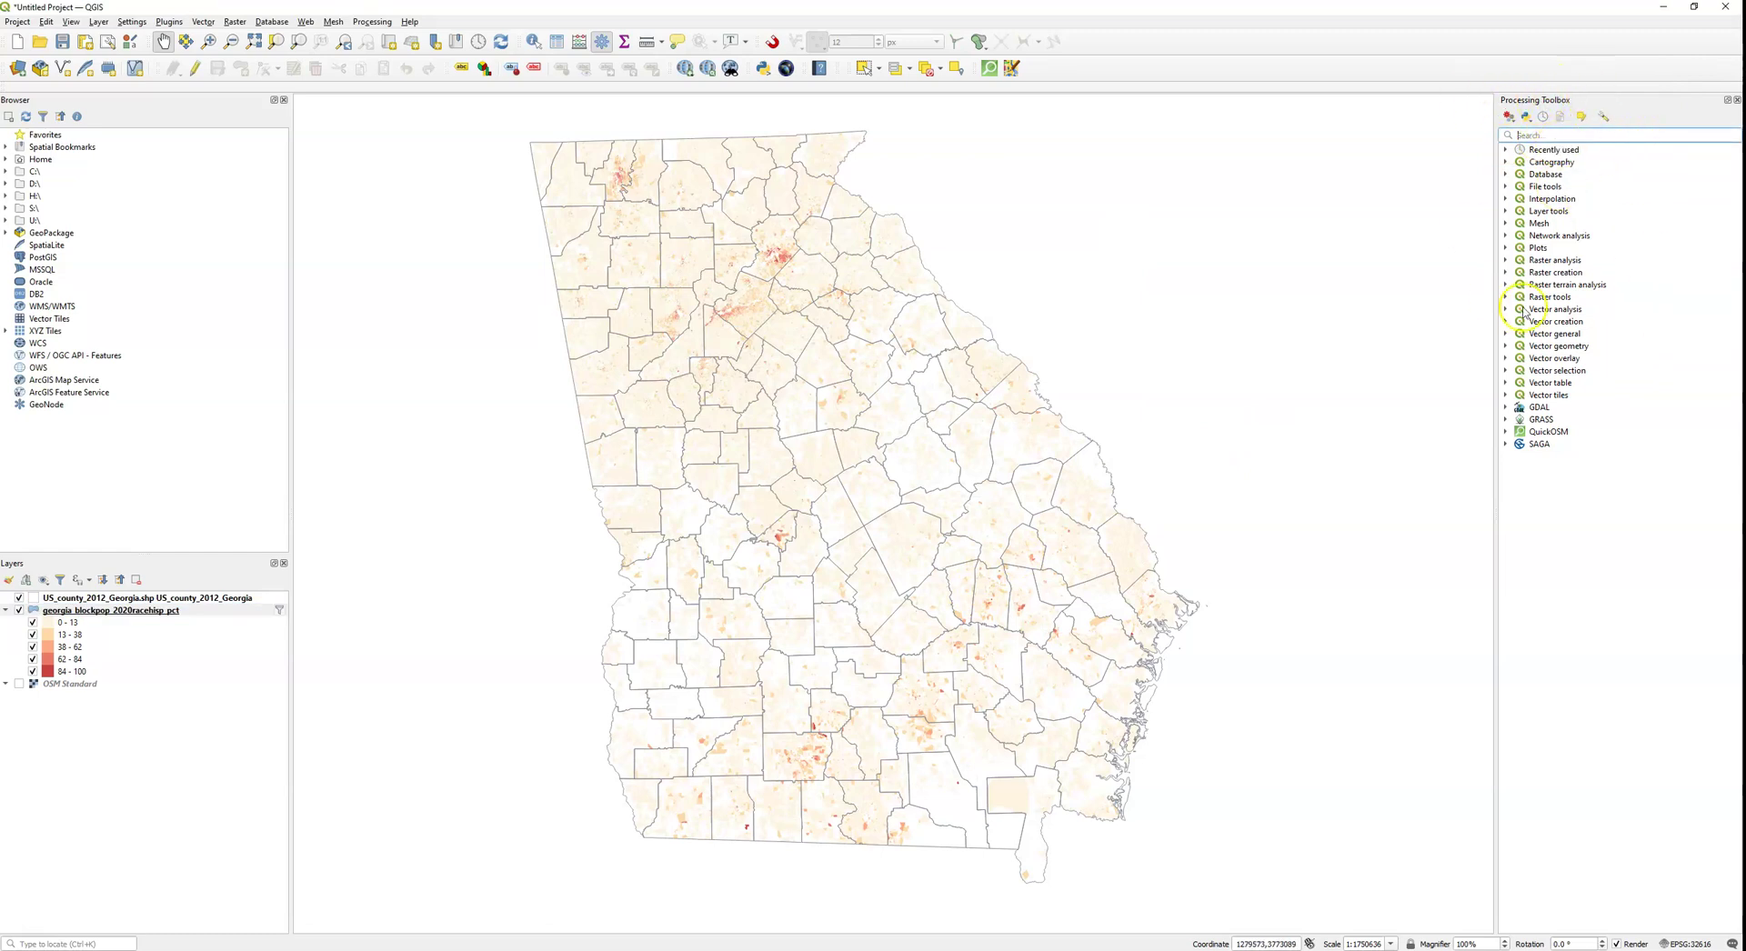
pyautogui.click(374, 21)
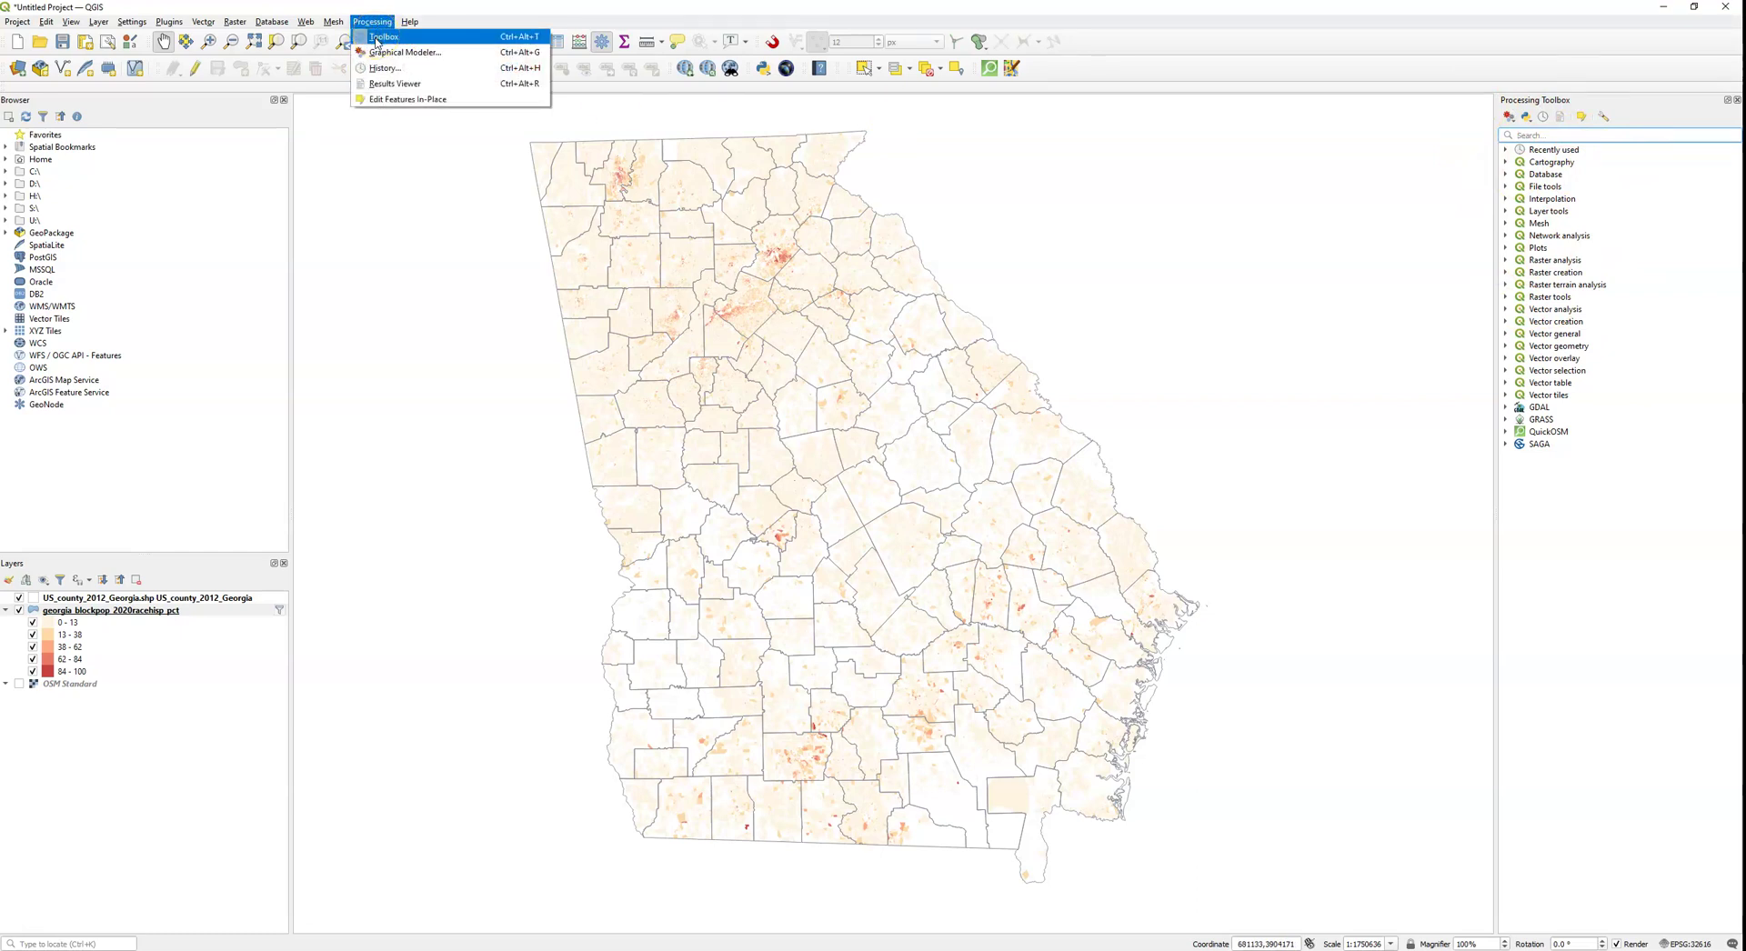
pyautogui.click(1598, 136)
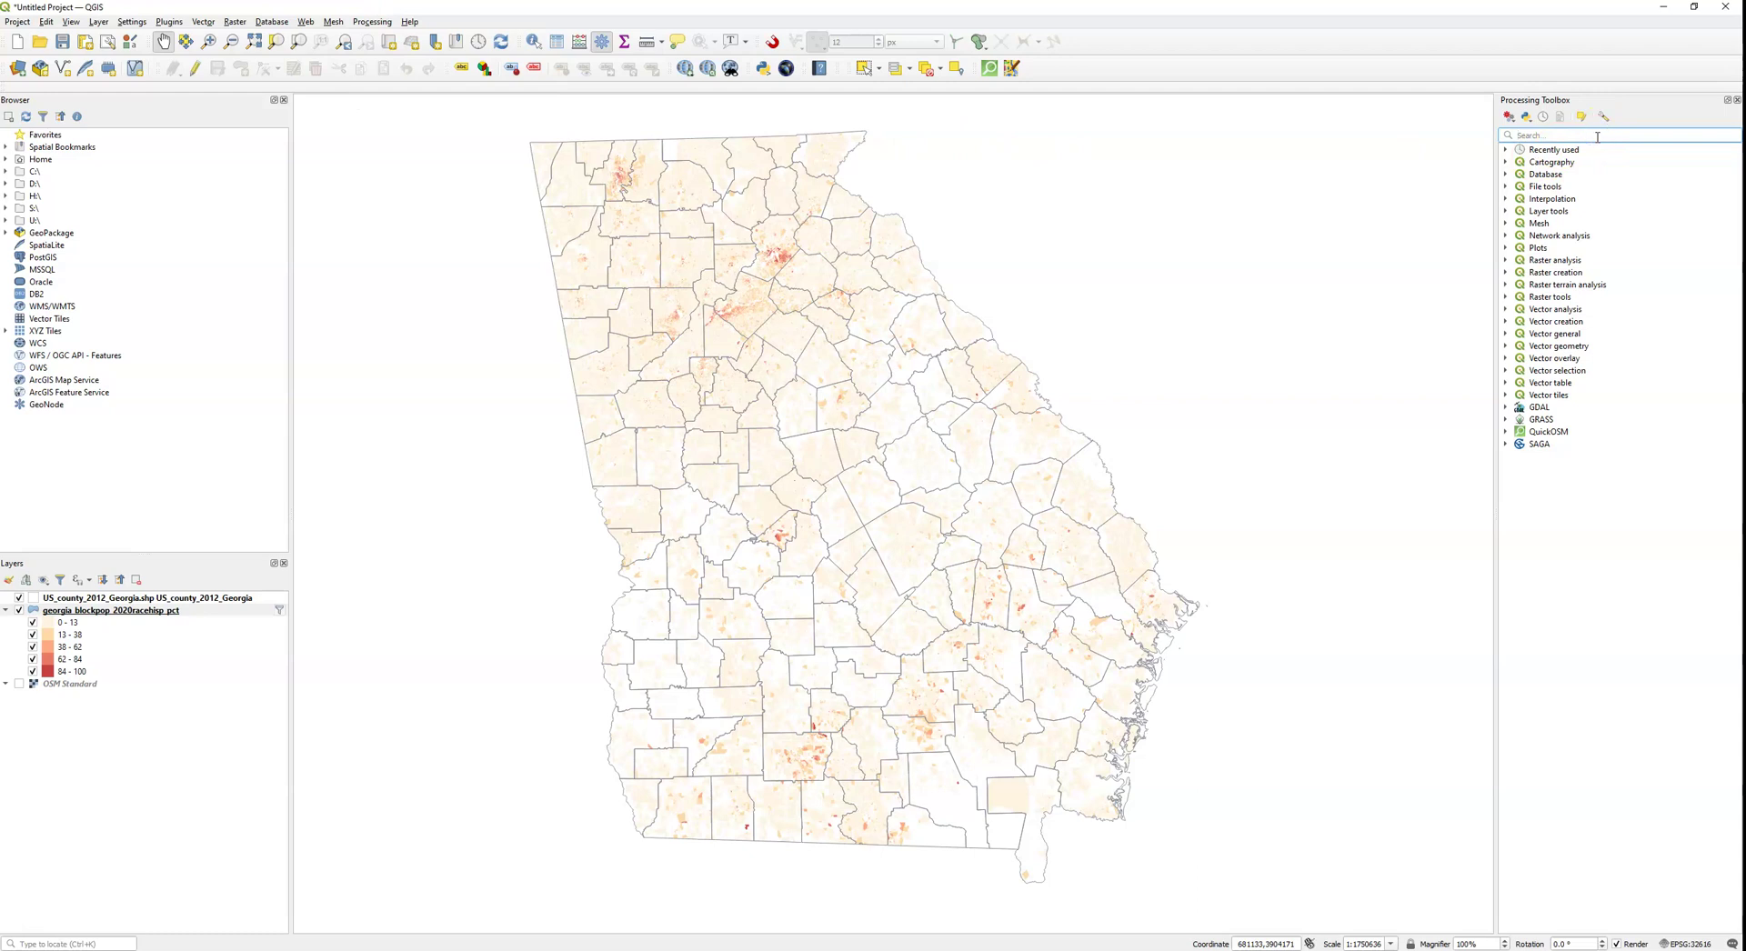
pyautogui.write('histo')
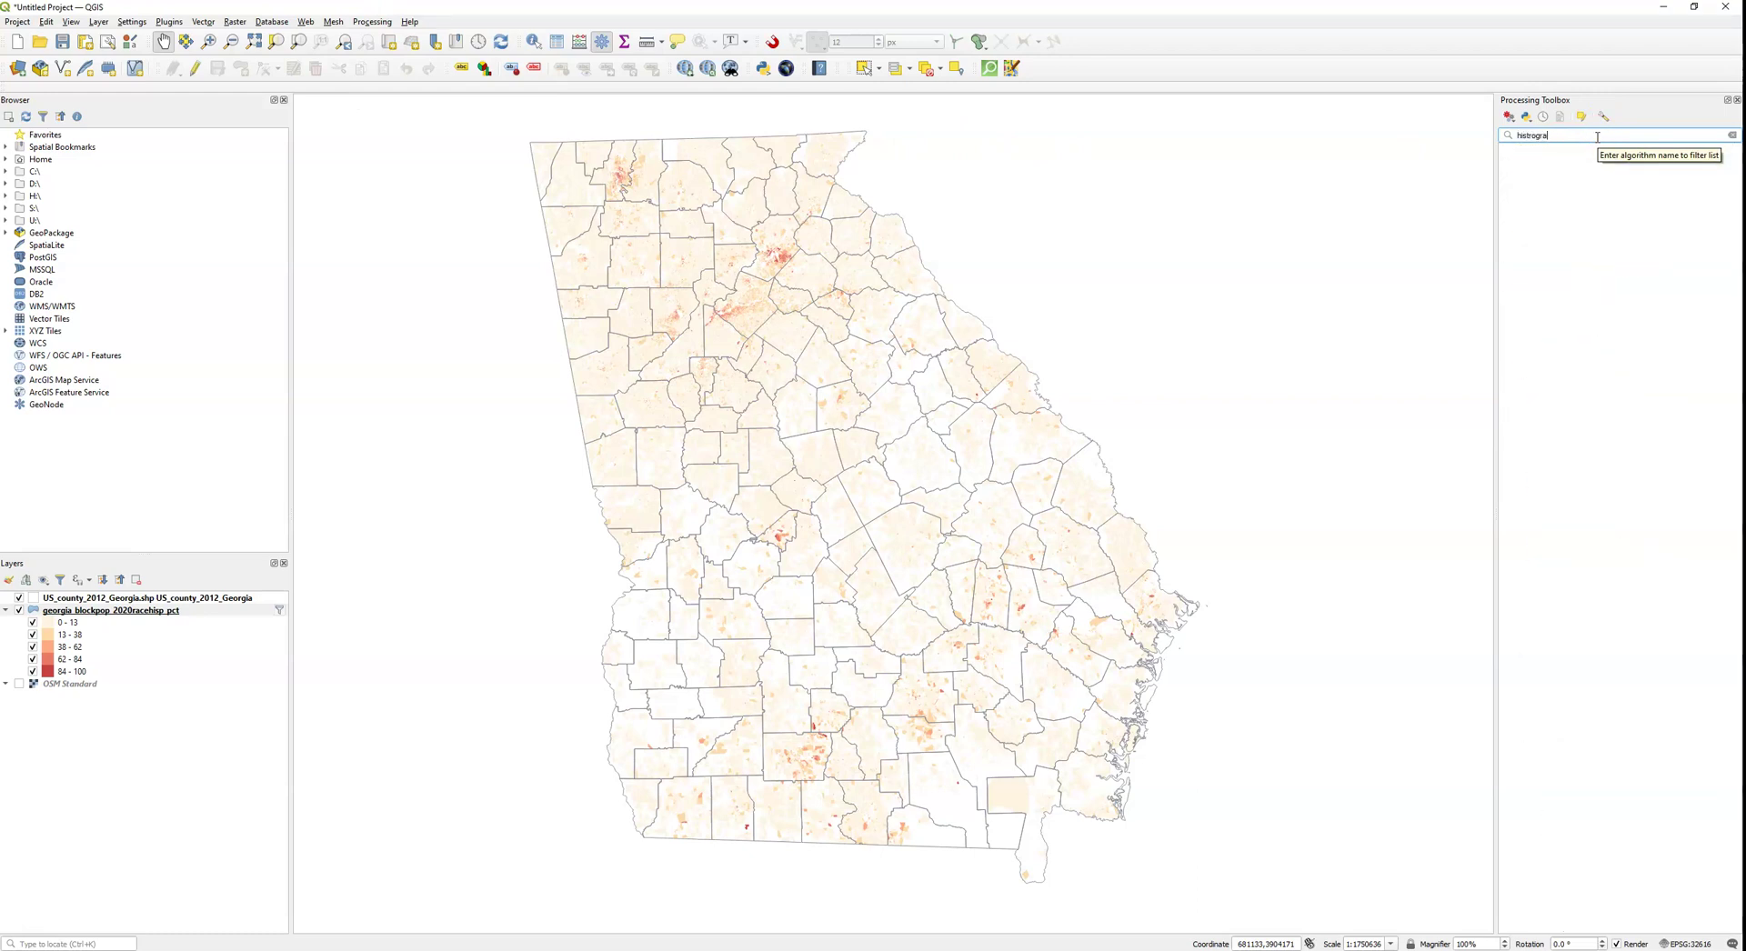
pyautogui.press('BackSpace')
pyautogui.press('BackSpace')
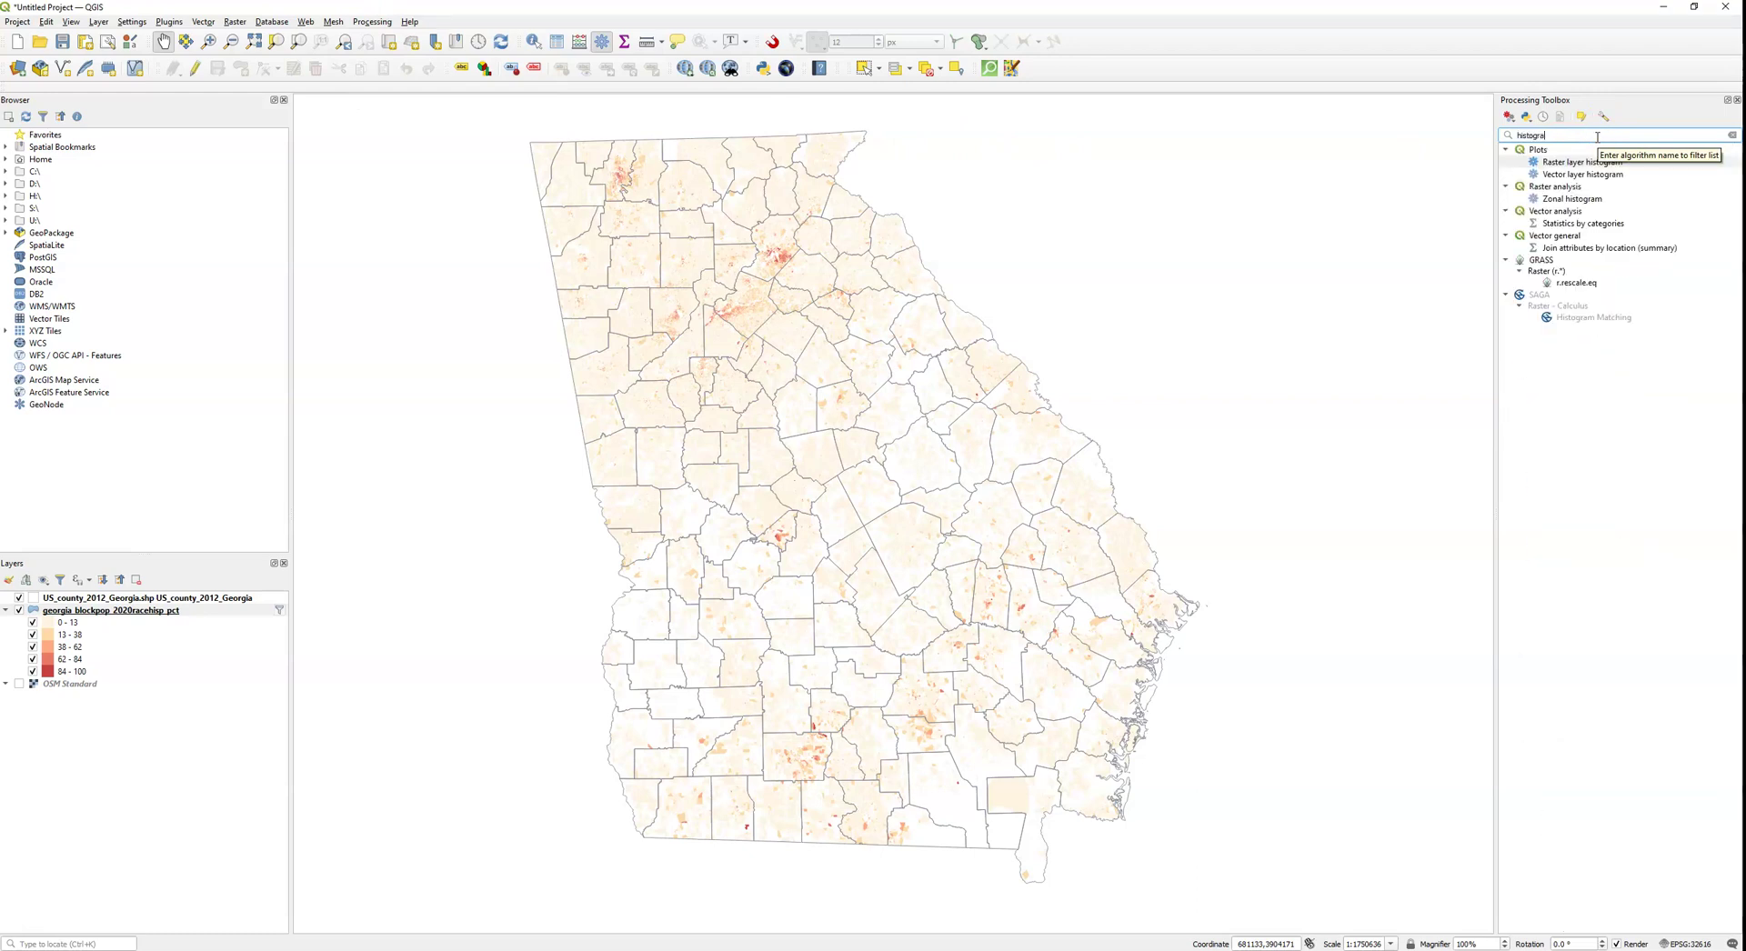
# Run Vector layer histogram on the block layer's hisp_pct field with the default 10 bins.
pyautogui.doubleClick(1606, 175)
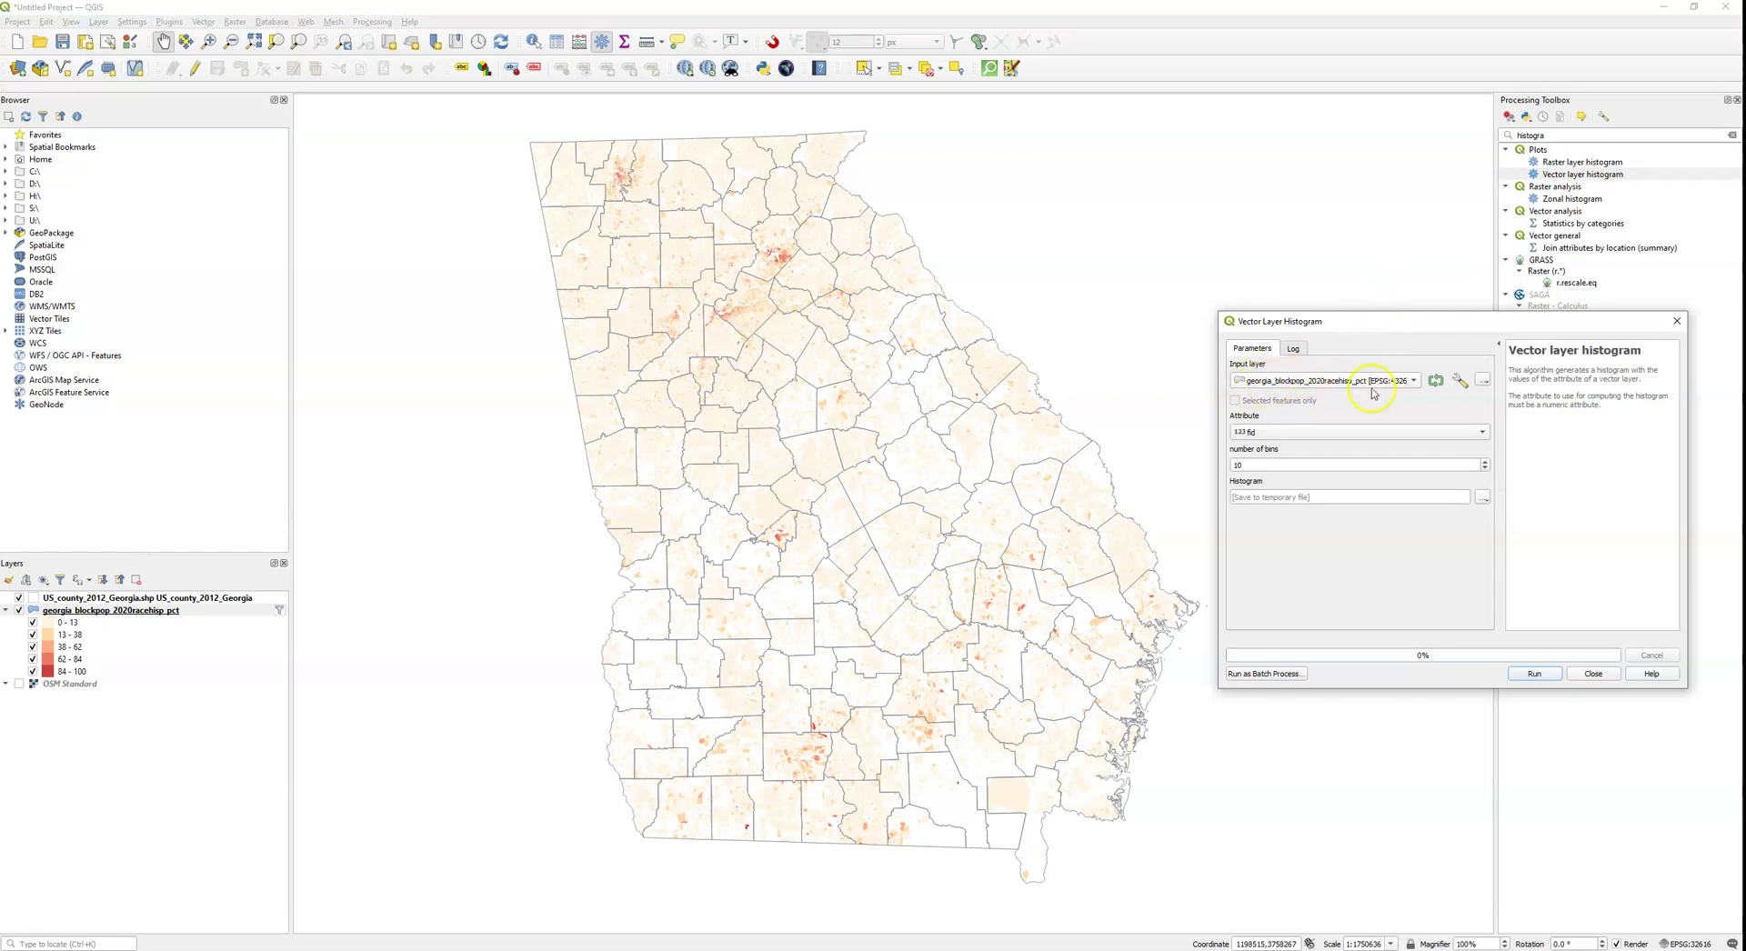
pyautogui.click(1310, 433)
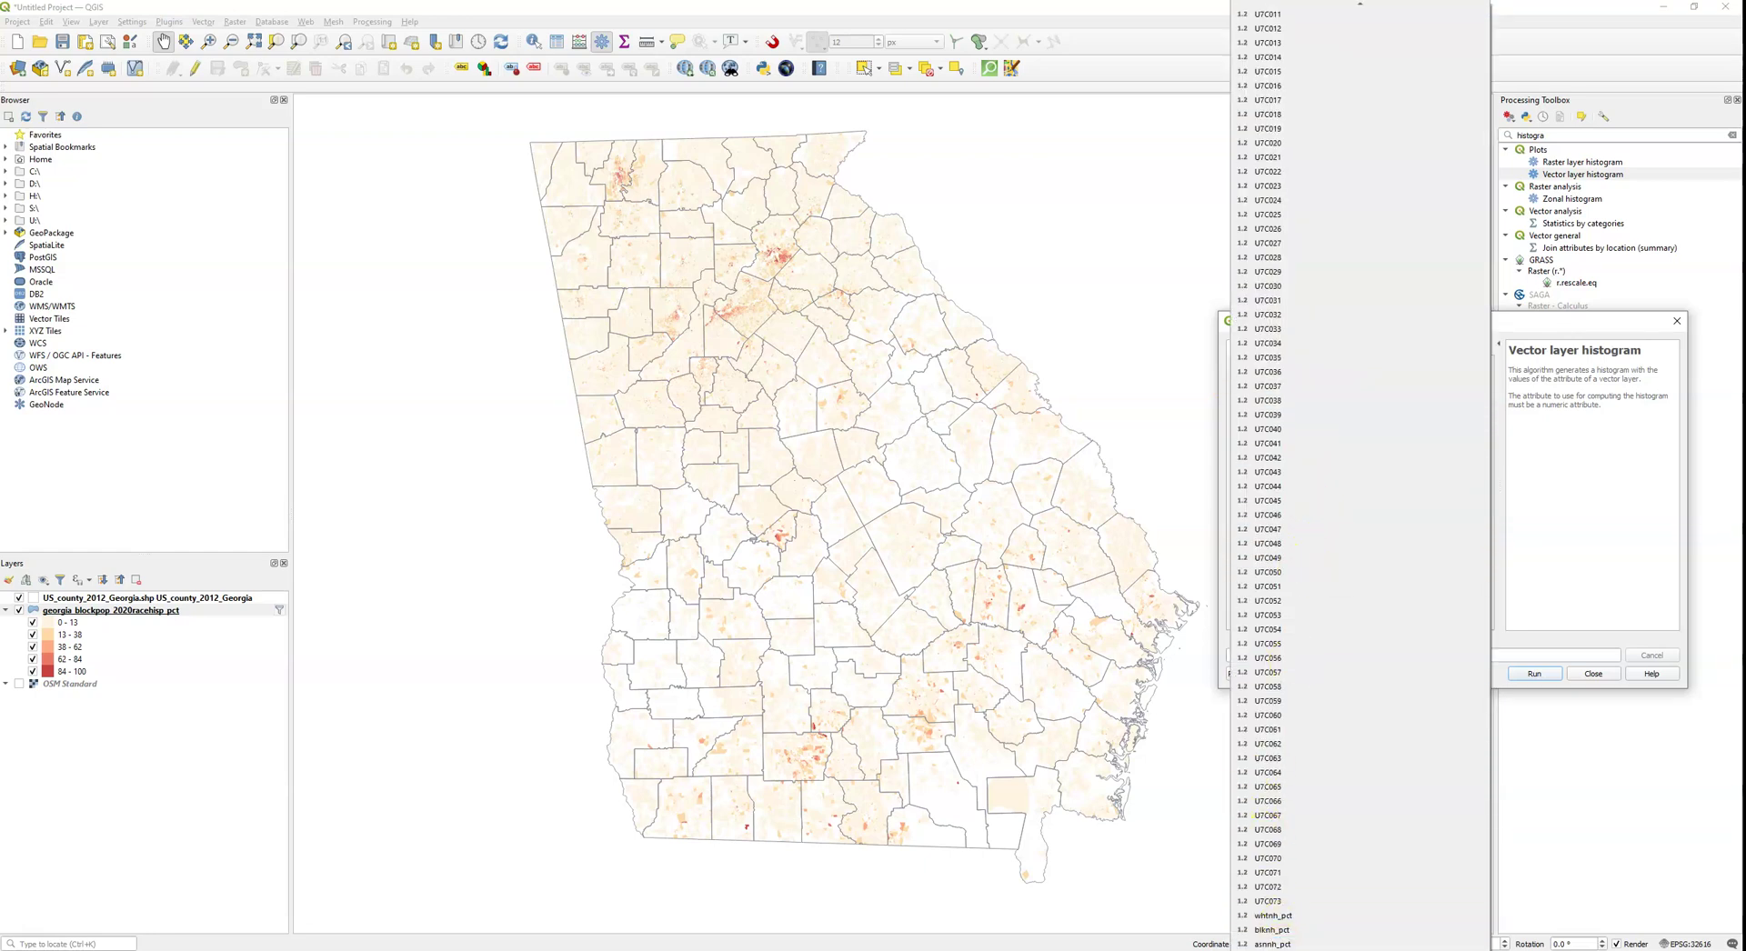
pyautogui.click(1322, 844)
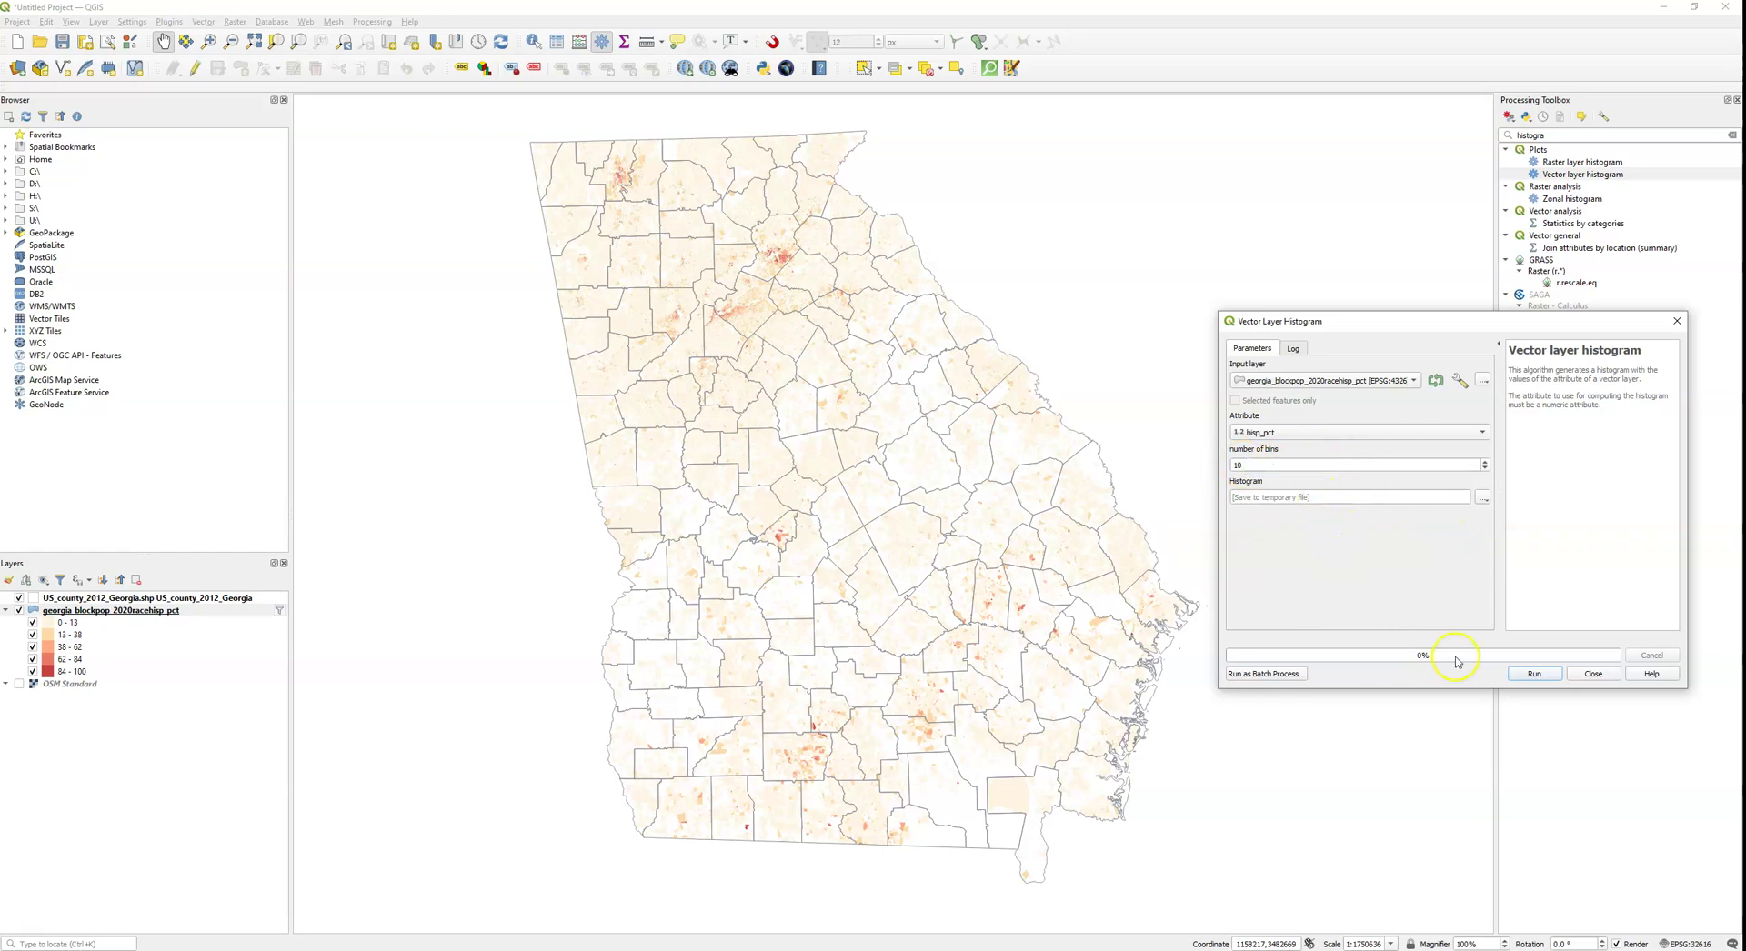
pyautogui.click(1534, 675)
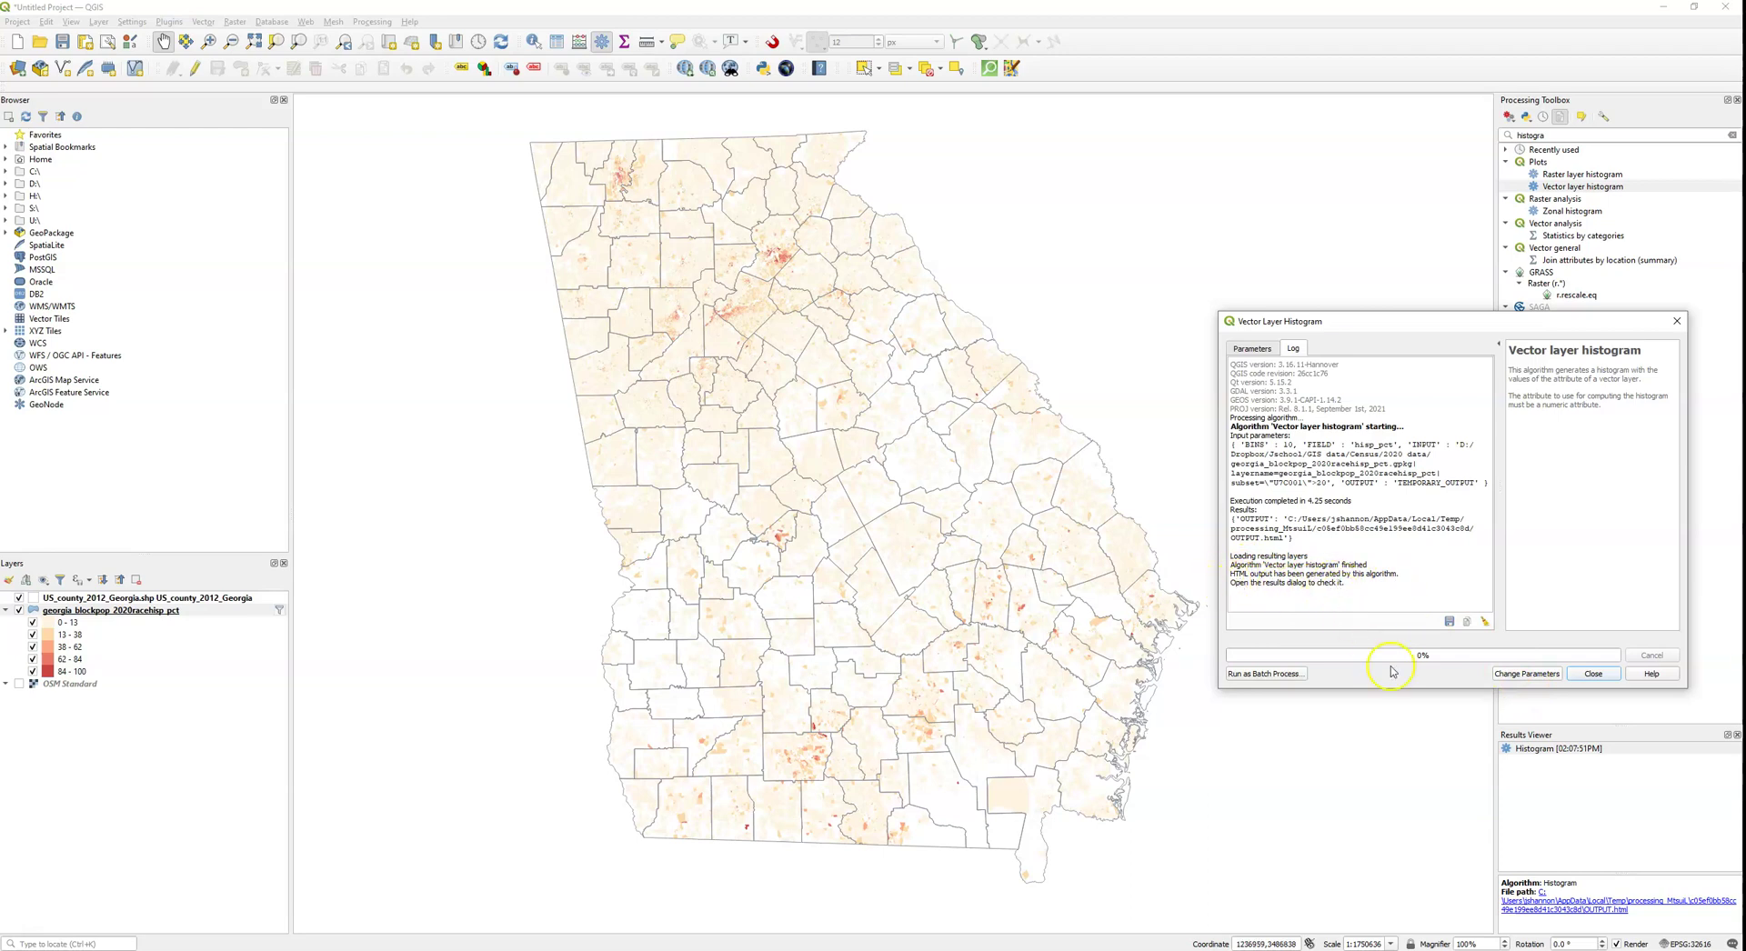
# Close the tool, view the 10-bin HTML histogram in Chrome, and return to QGIS.
pyautogui.click(1594, 674)
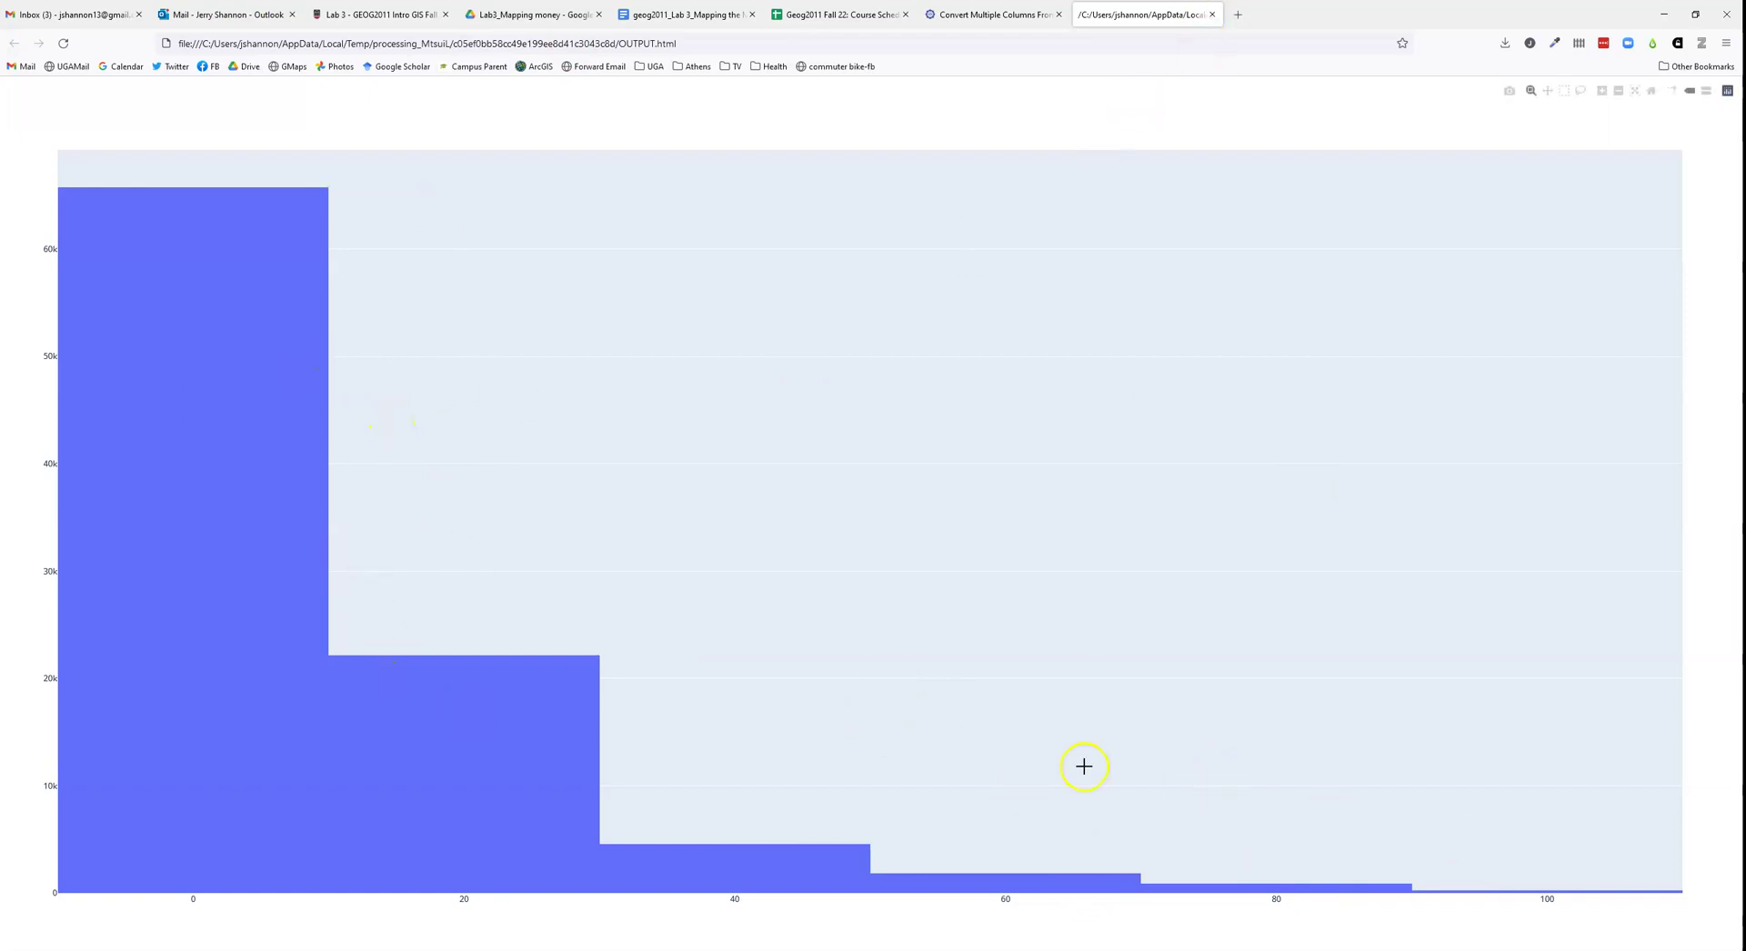
pyautogui.hotkey('alt', 'Tab')
# Rerun Vector layer histogram with 30 bins and open the new result in the browser.
pyautogui.doubleClick(1609, 188)
pyautogui.click(1256, 419)
pyautogui.doubleClick(1265, 461)
pyautogui.write('30')
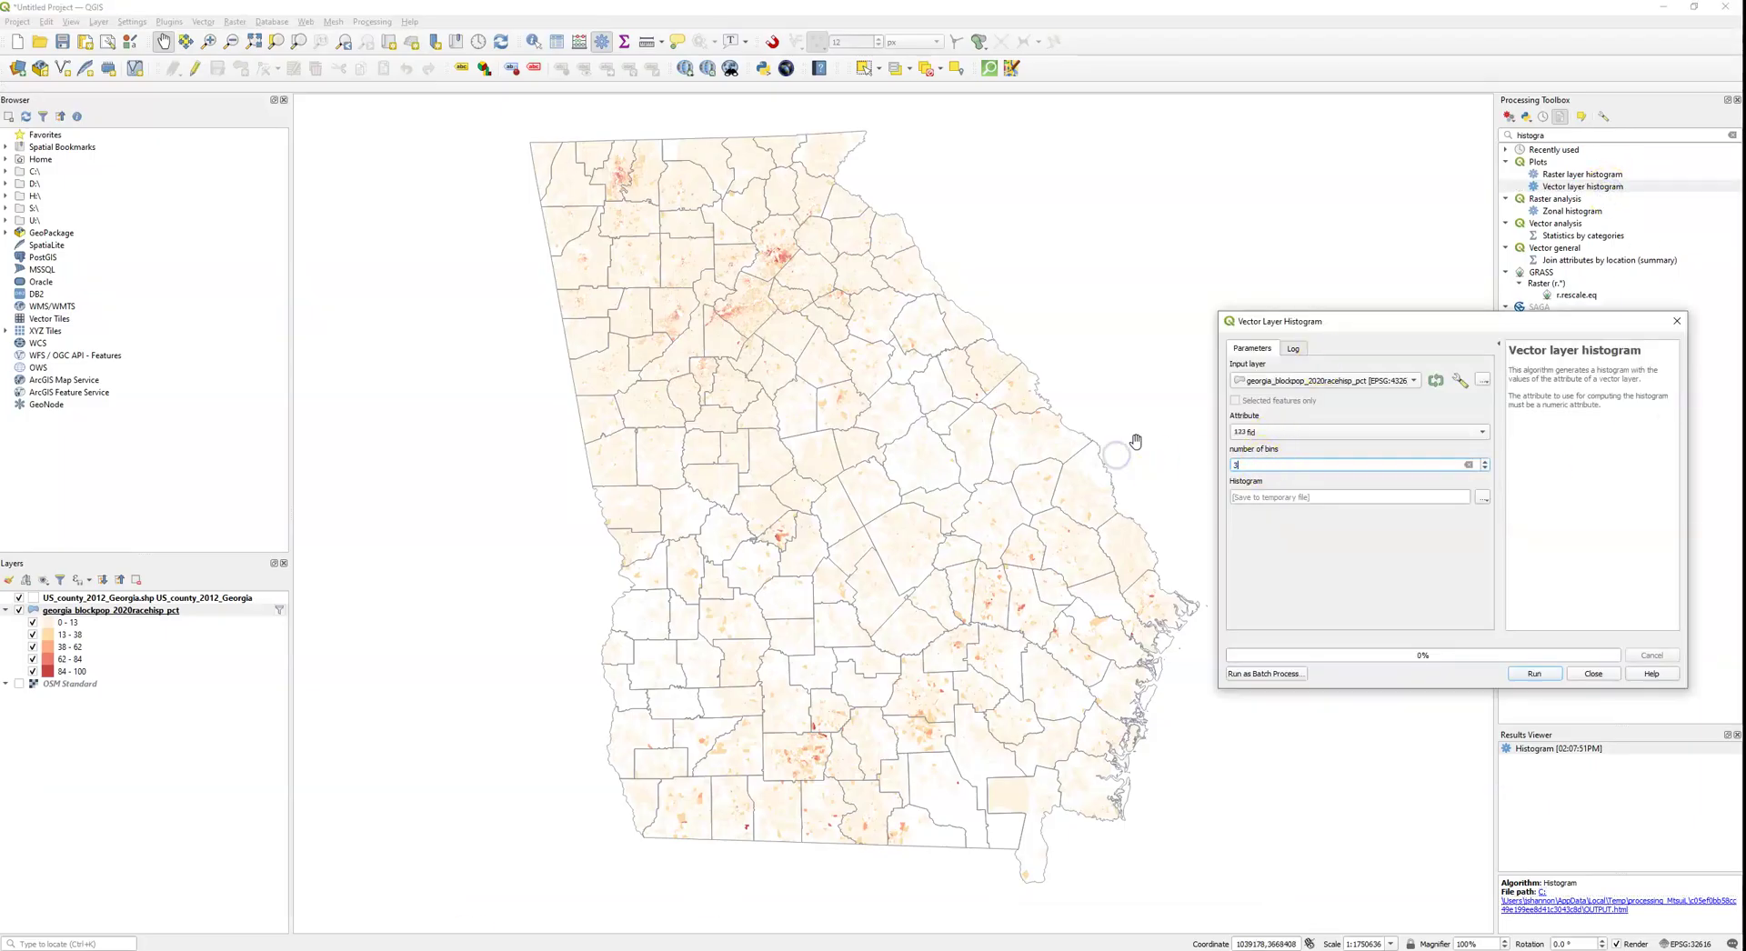
pyautogui.click(1540, 673)
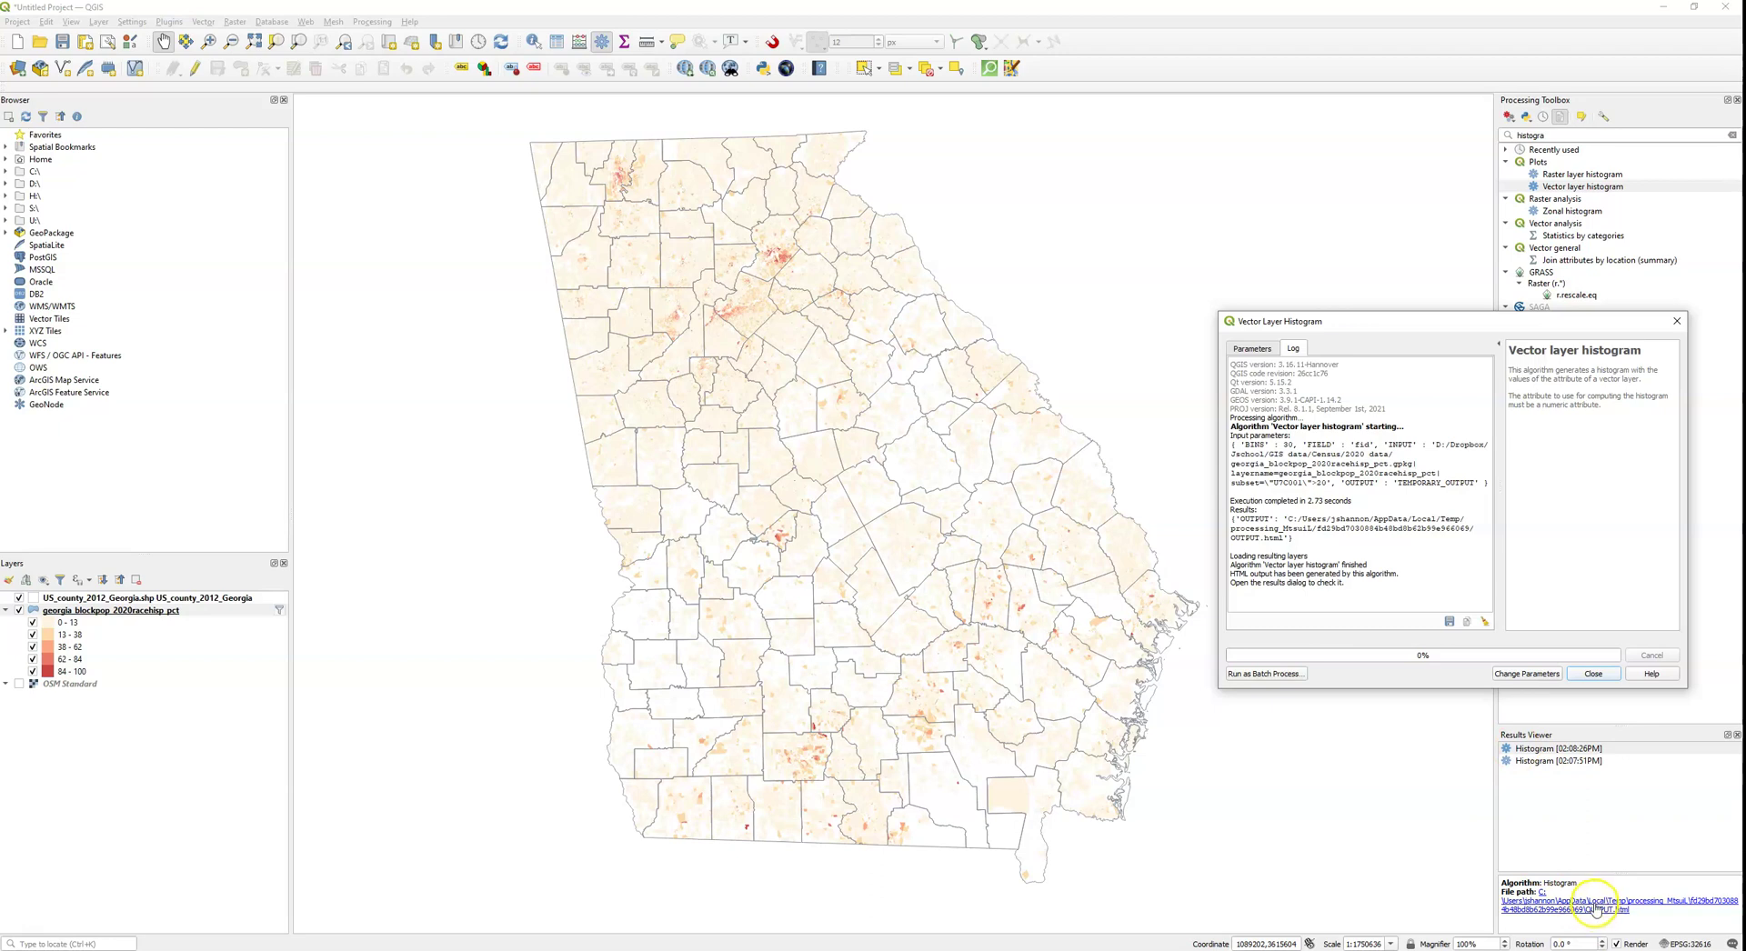
pyautogui.click(1592, 673)
pyautogui.click(1560, 907)
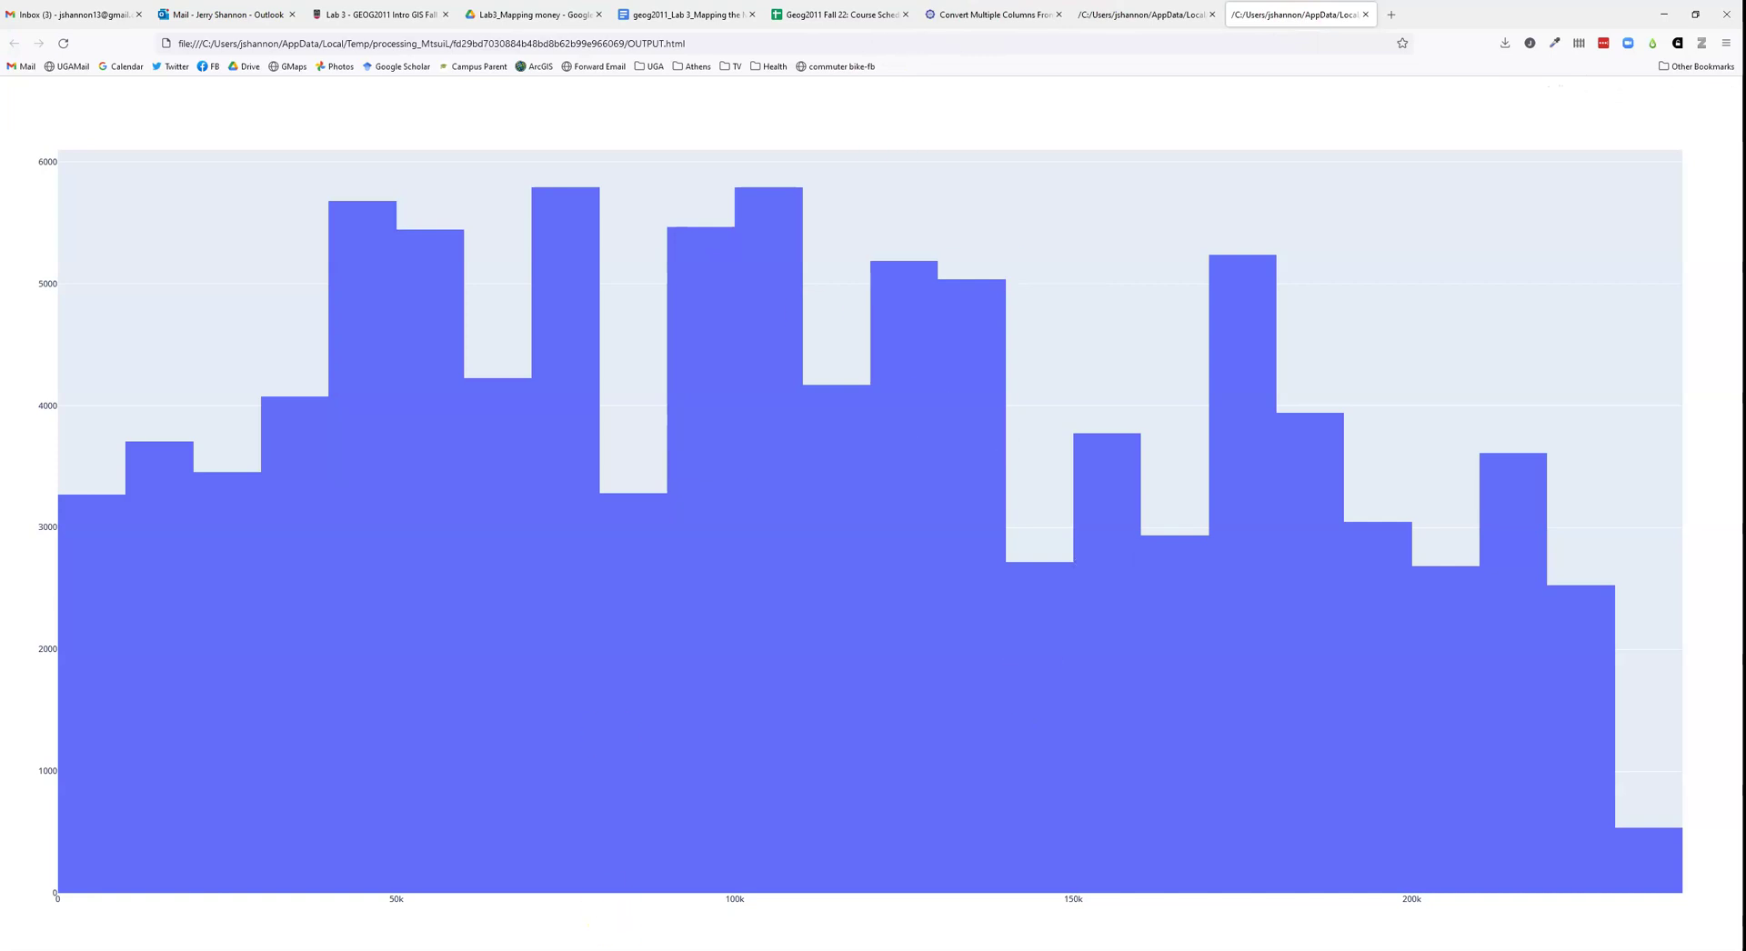
# Back in QGIS, rerun Vector layer histogram on hisp_pct with 20 bins and open its output.
pyautogui.hotkey('alt', 'Tab')
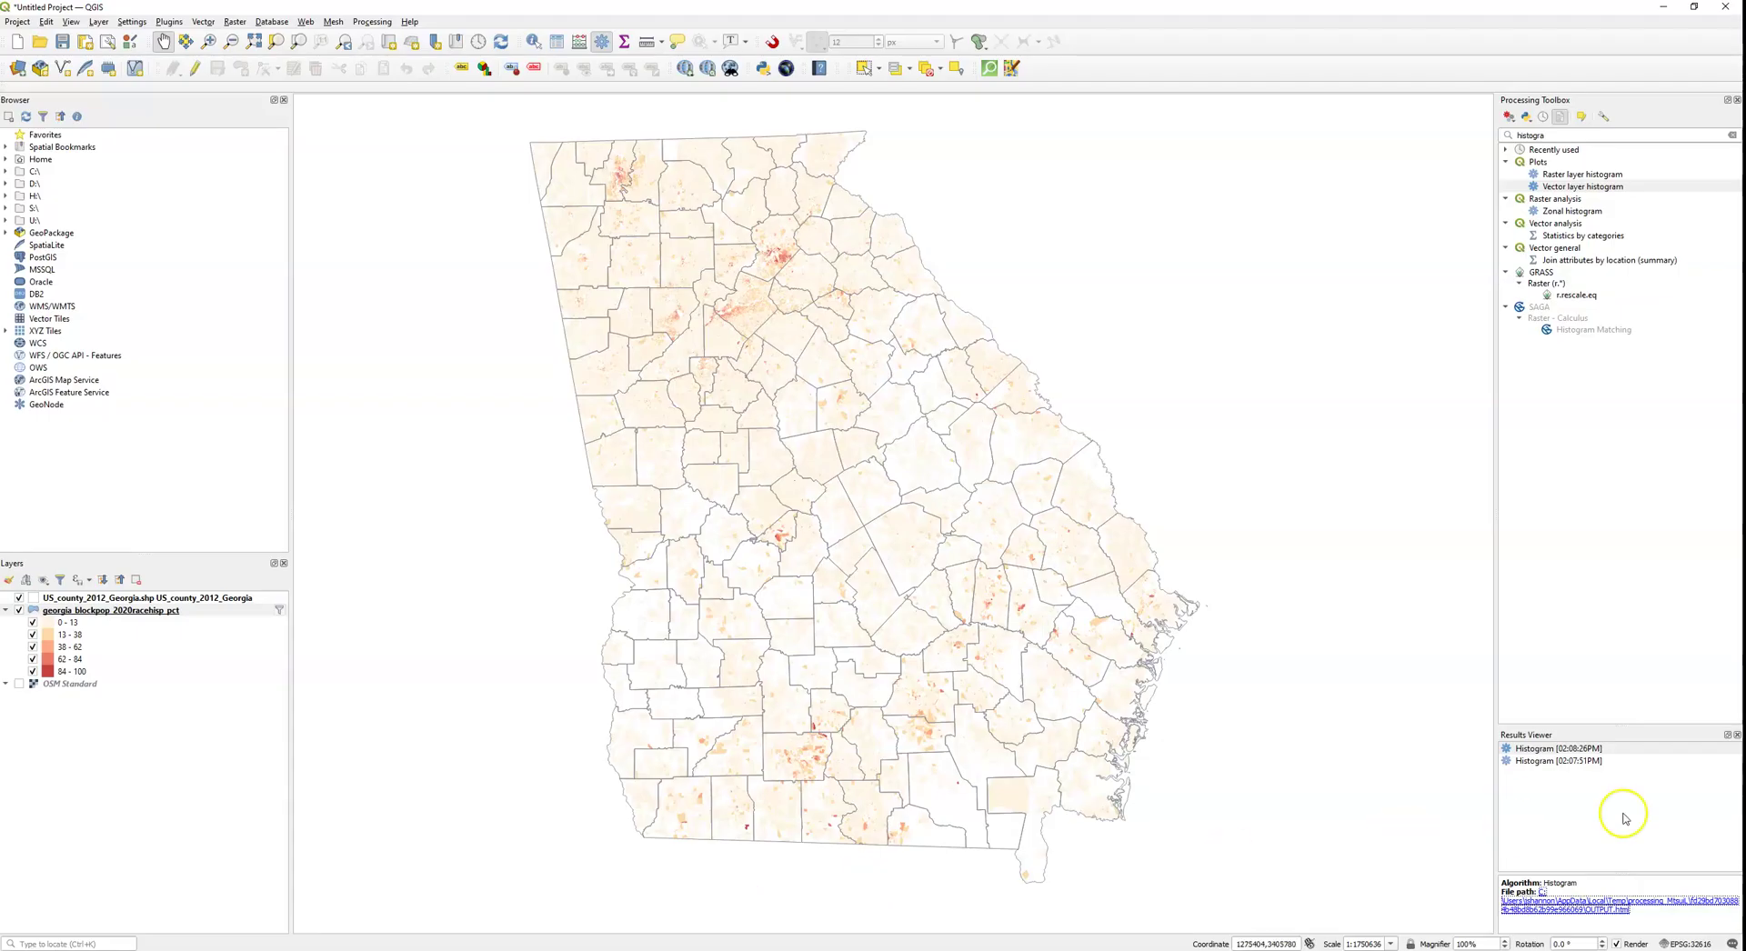
pyautogui.doubleClick(1585, 187)
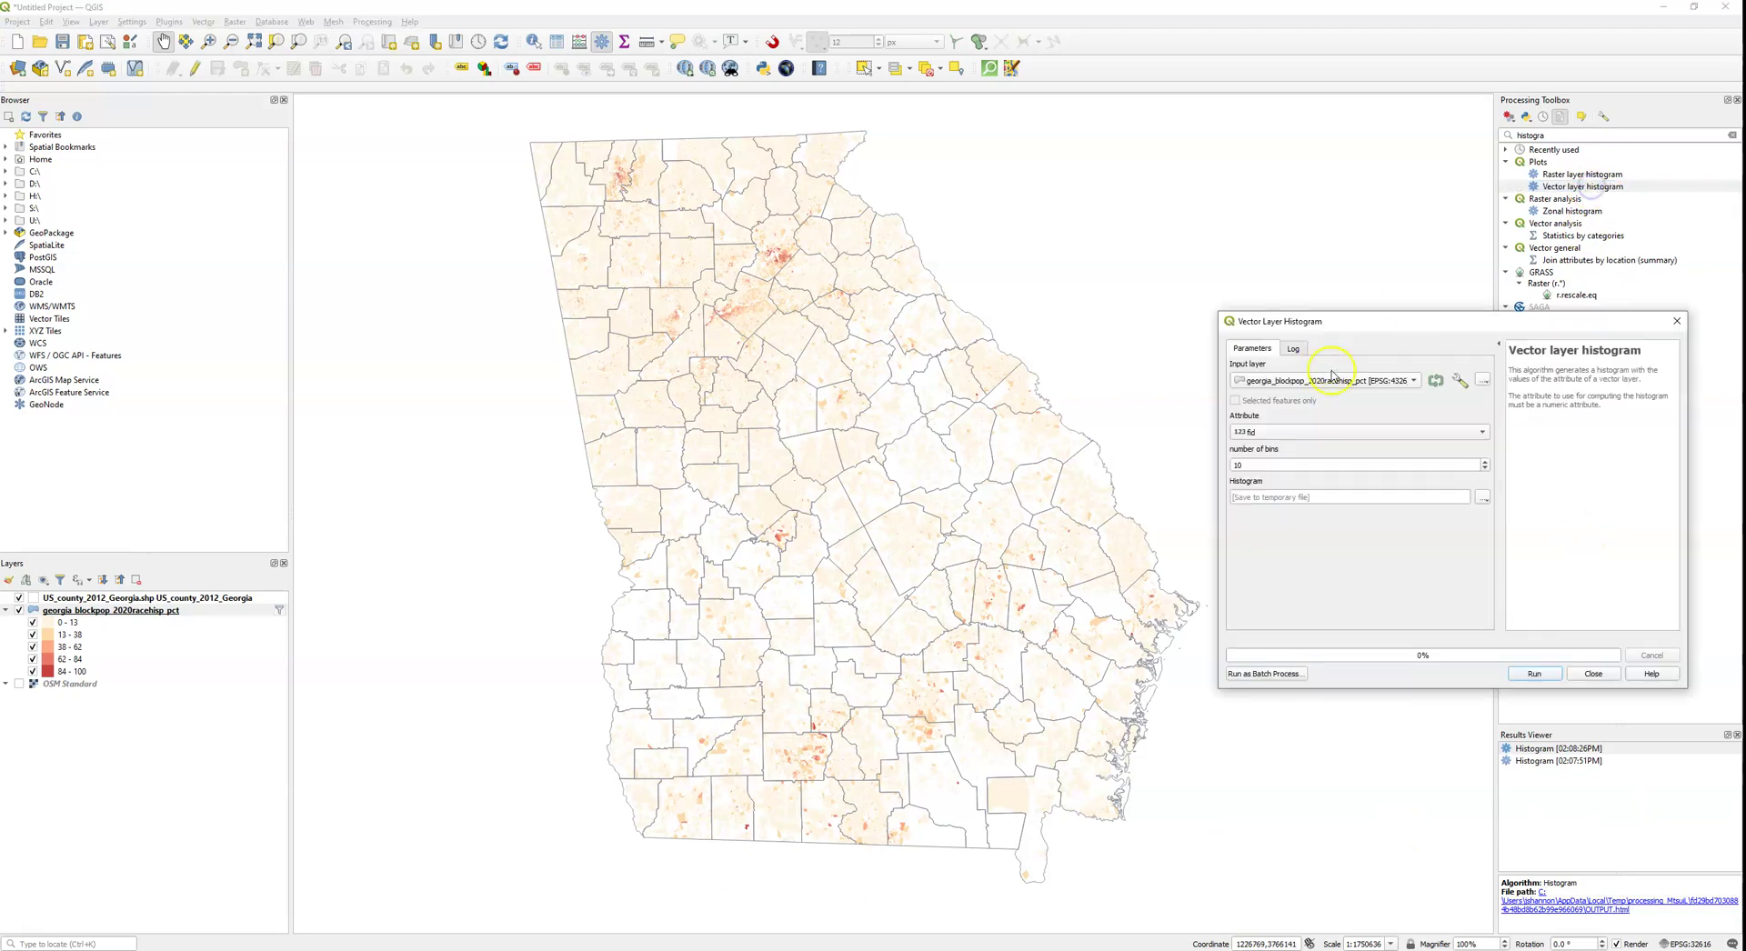
pyautogui.click(1321, 433)
pyautogui.scroll(-5, 1326, 660)
pyautogui.click(1278, 945)
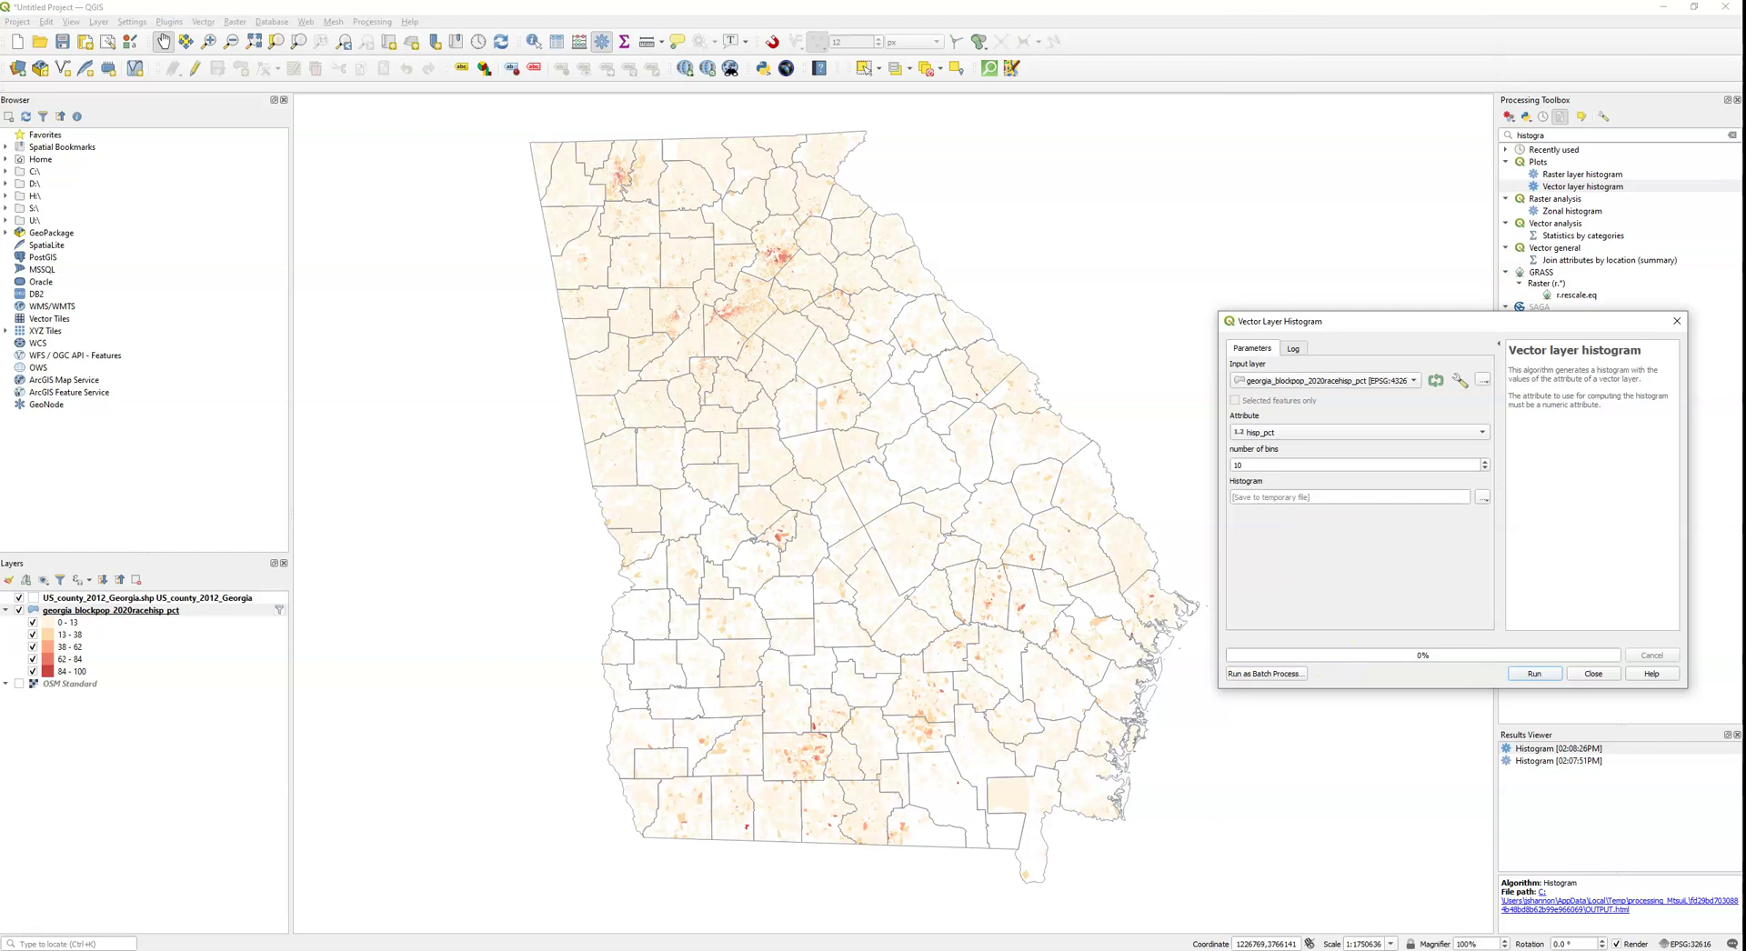
pyautogui.click(1293, 435)
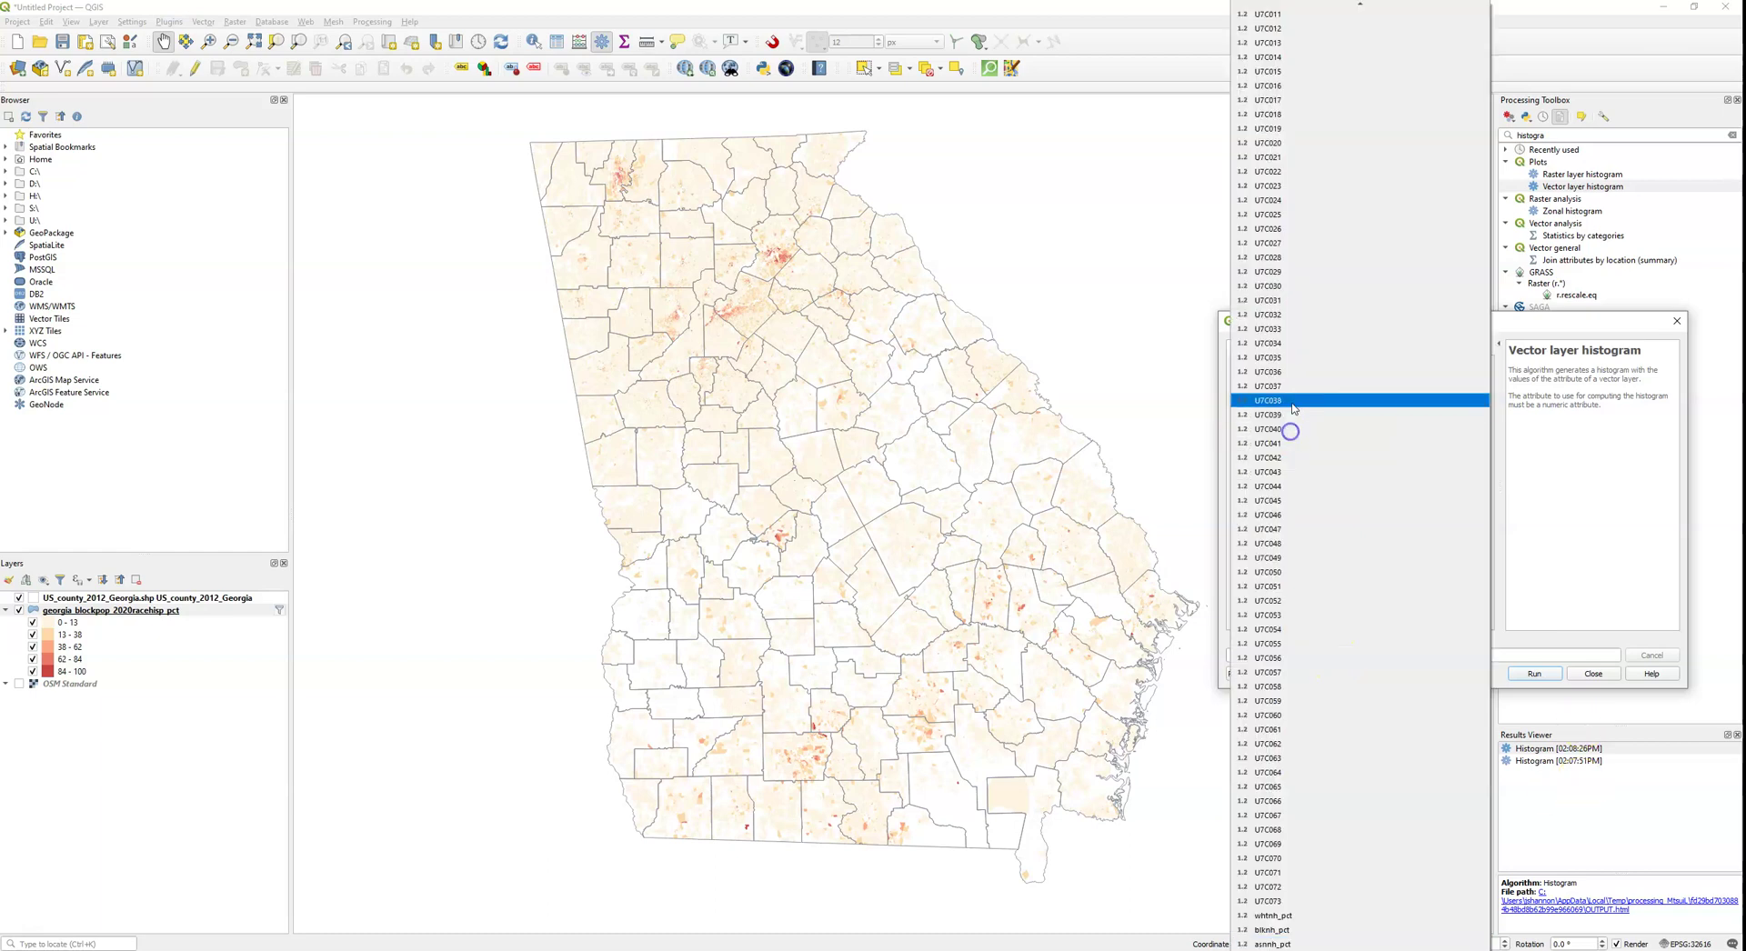
pyautogui.click(1286, 944)
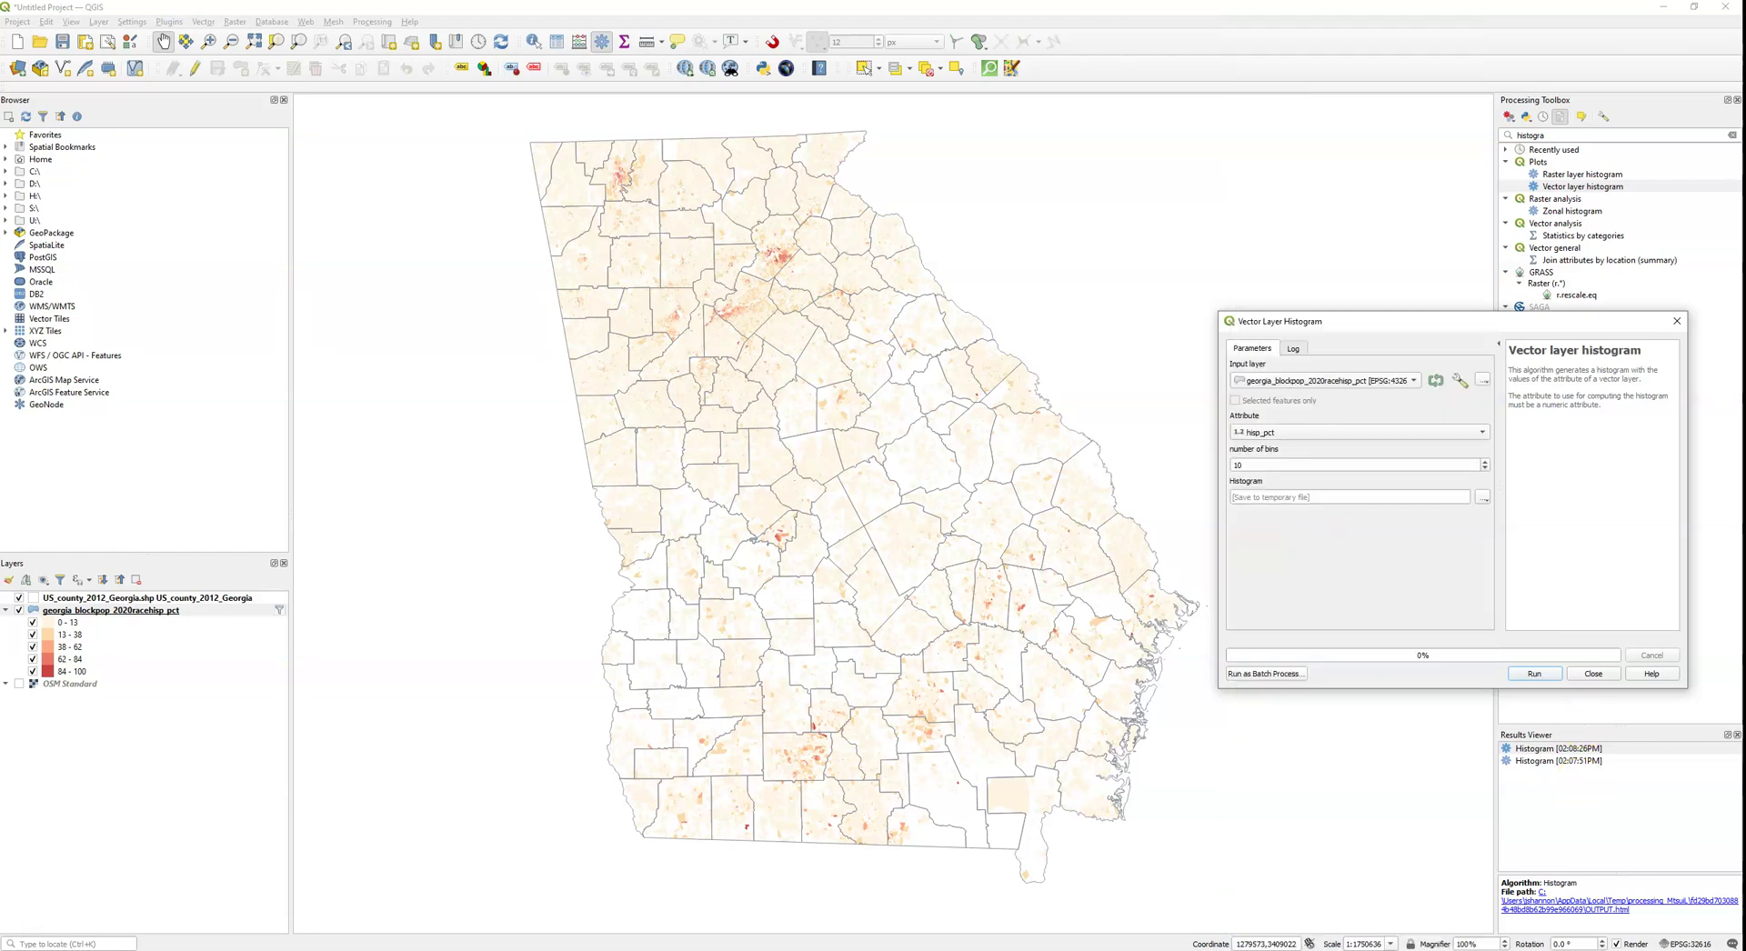
pyautogui.doubleClick(1301, 465)
pyautogui.click(1537, 680)
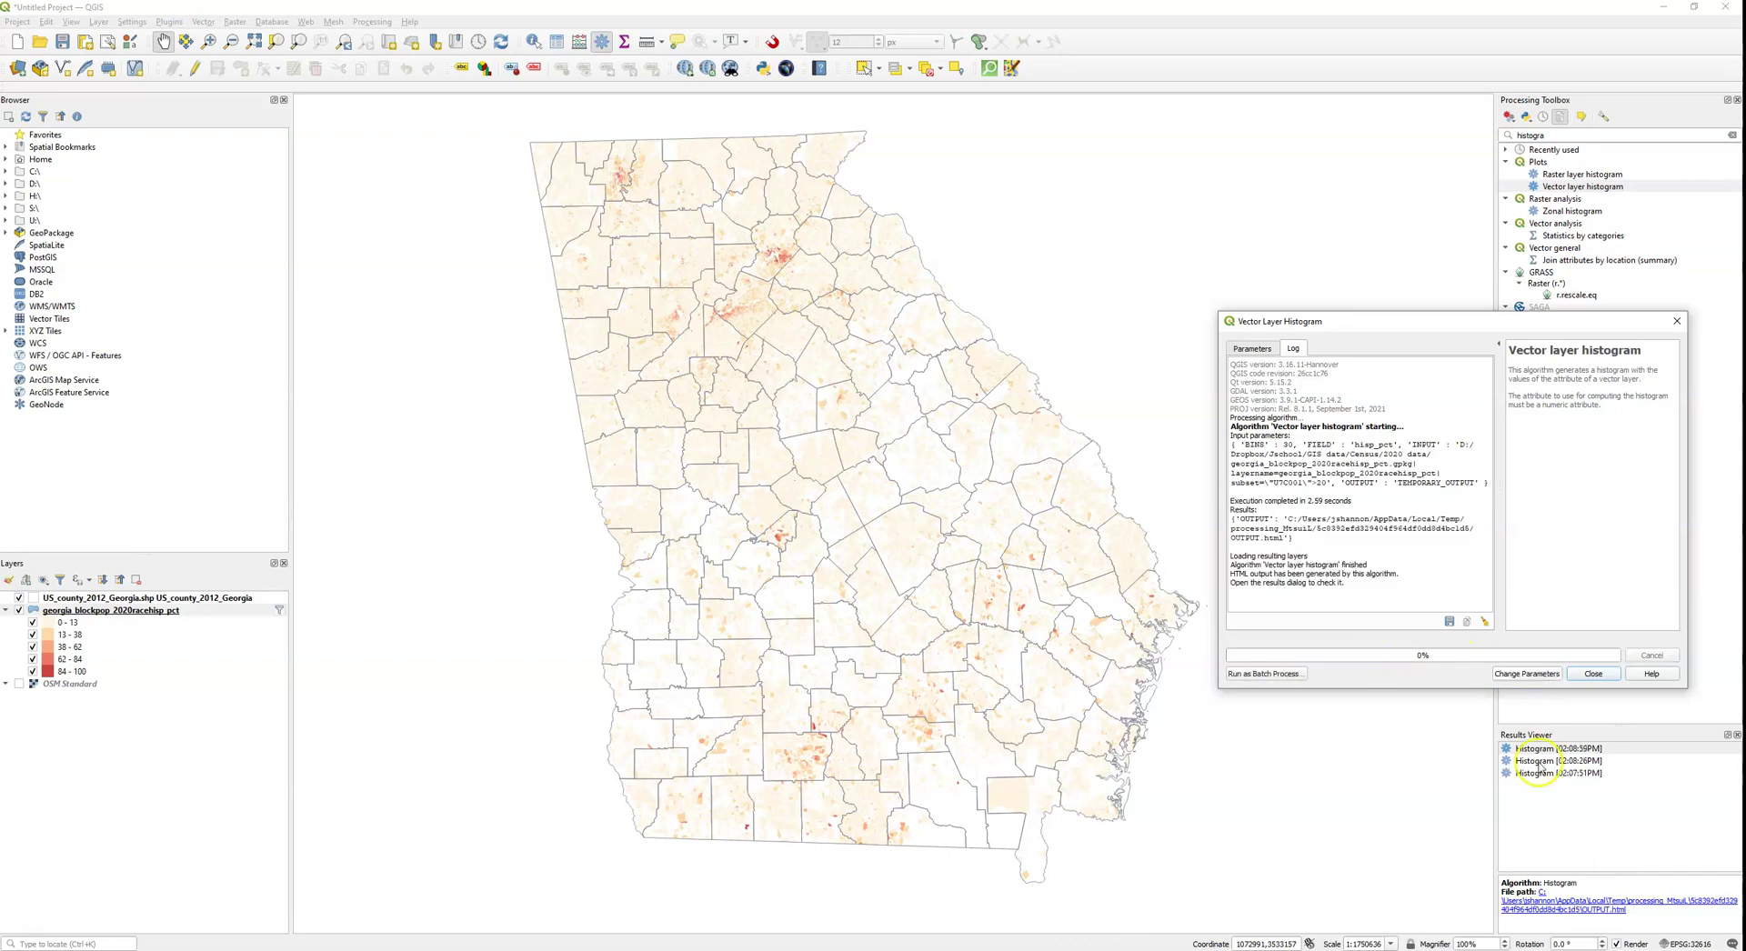
pyautogui.click(1588, 906)
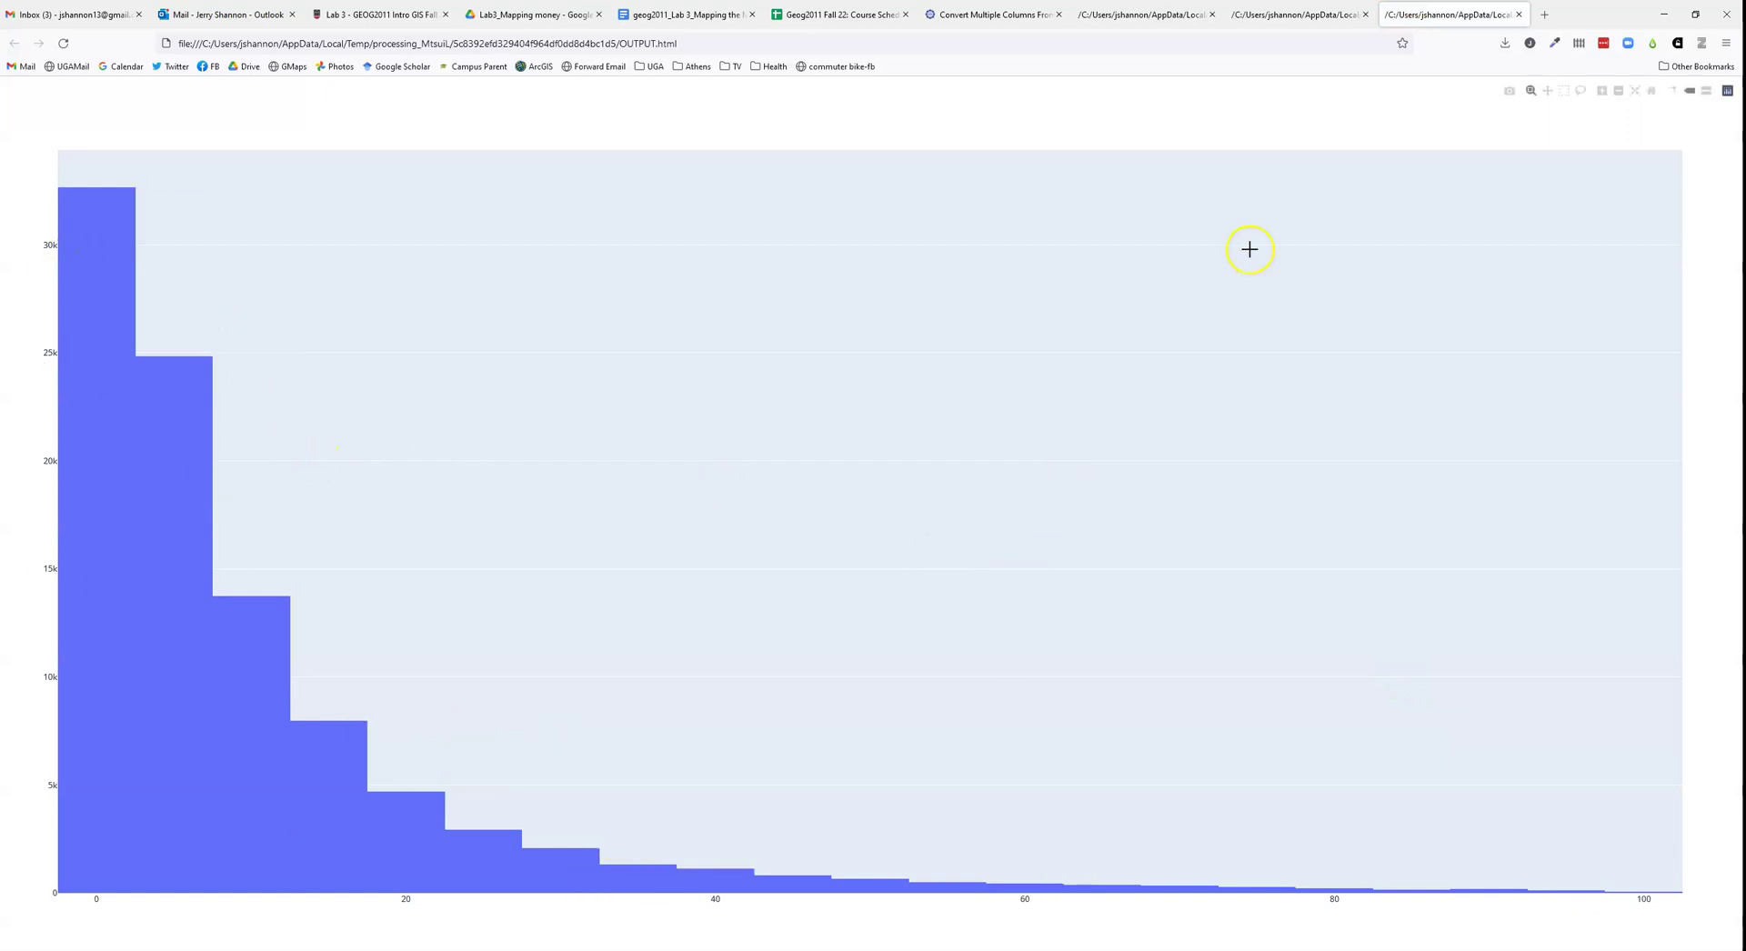
# Compare the earlier wide-bin and 20-bin histogram tabs, close the newest tab, and return to QGIS.
pyautogui.click(1140, 12)
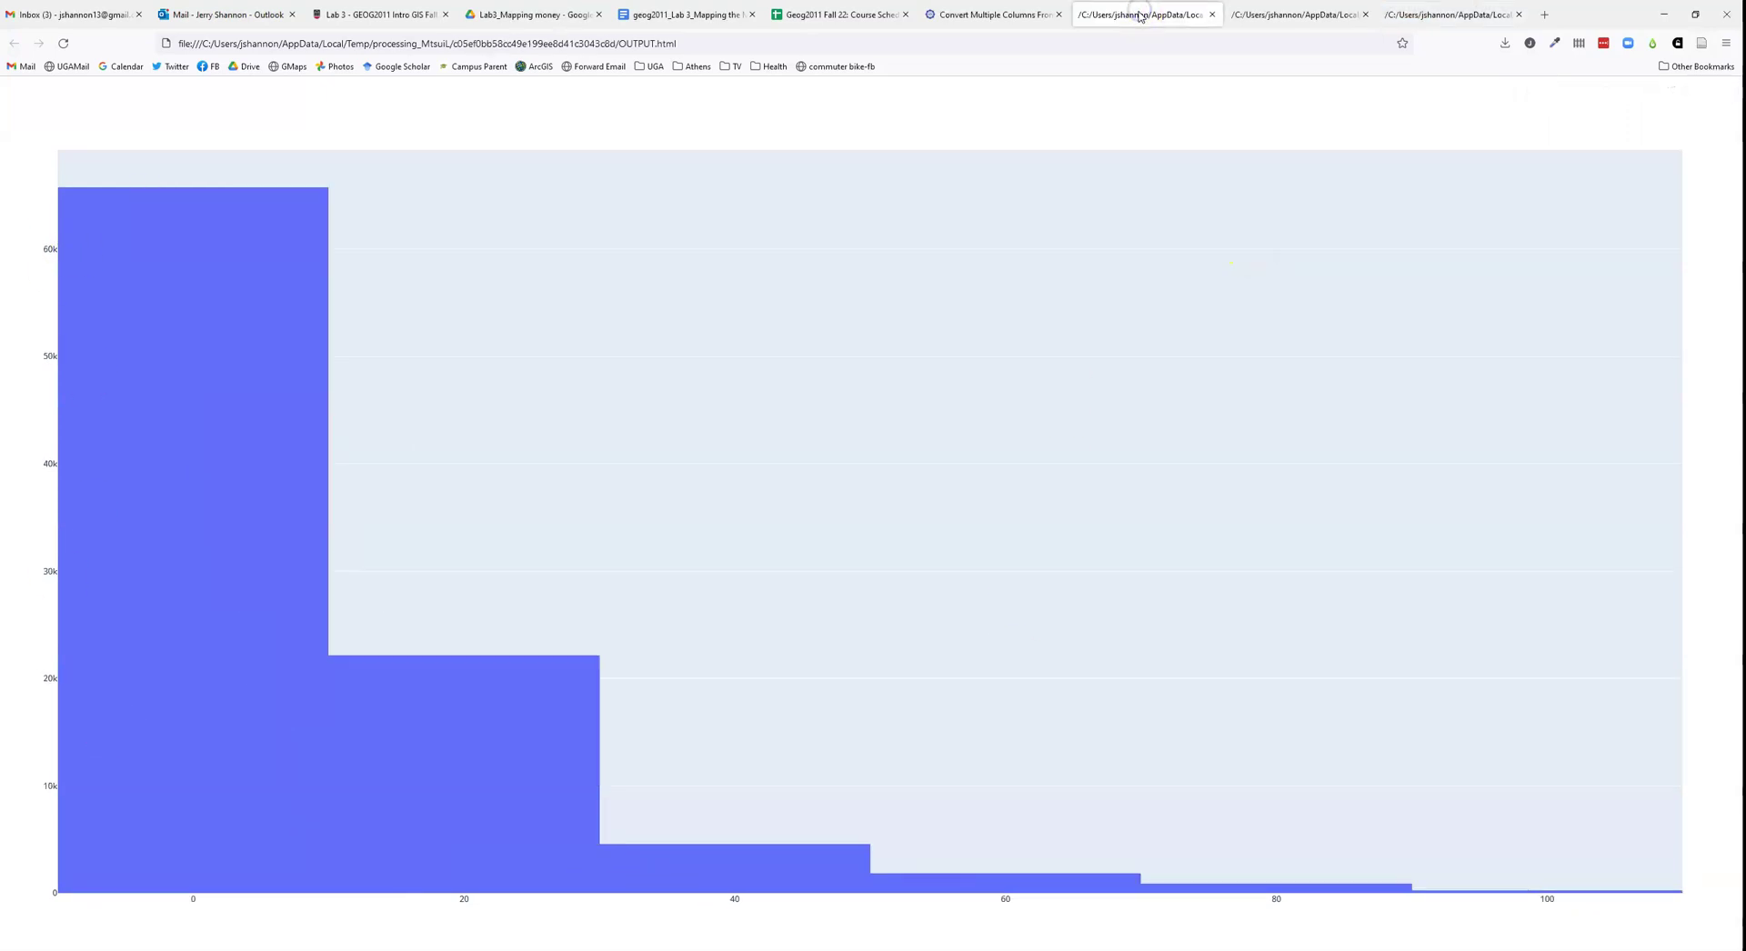
pyautogui.click(1434, 14)
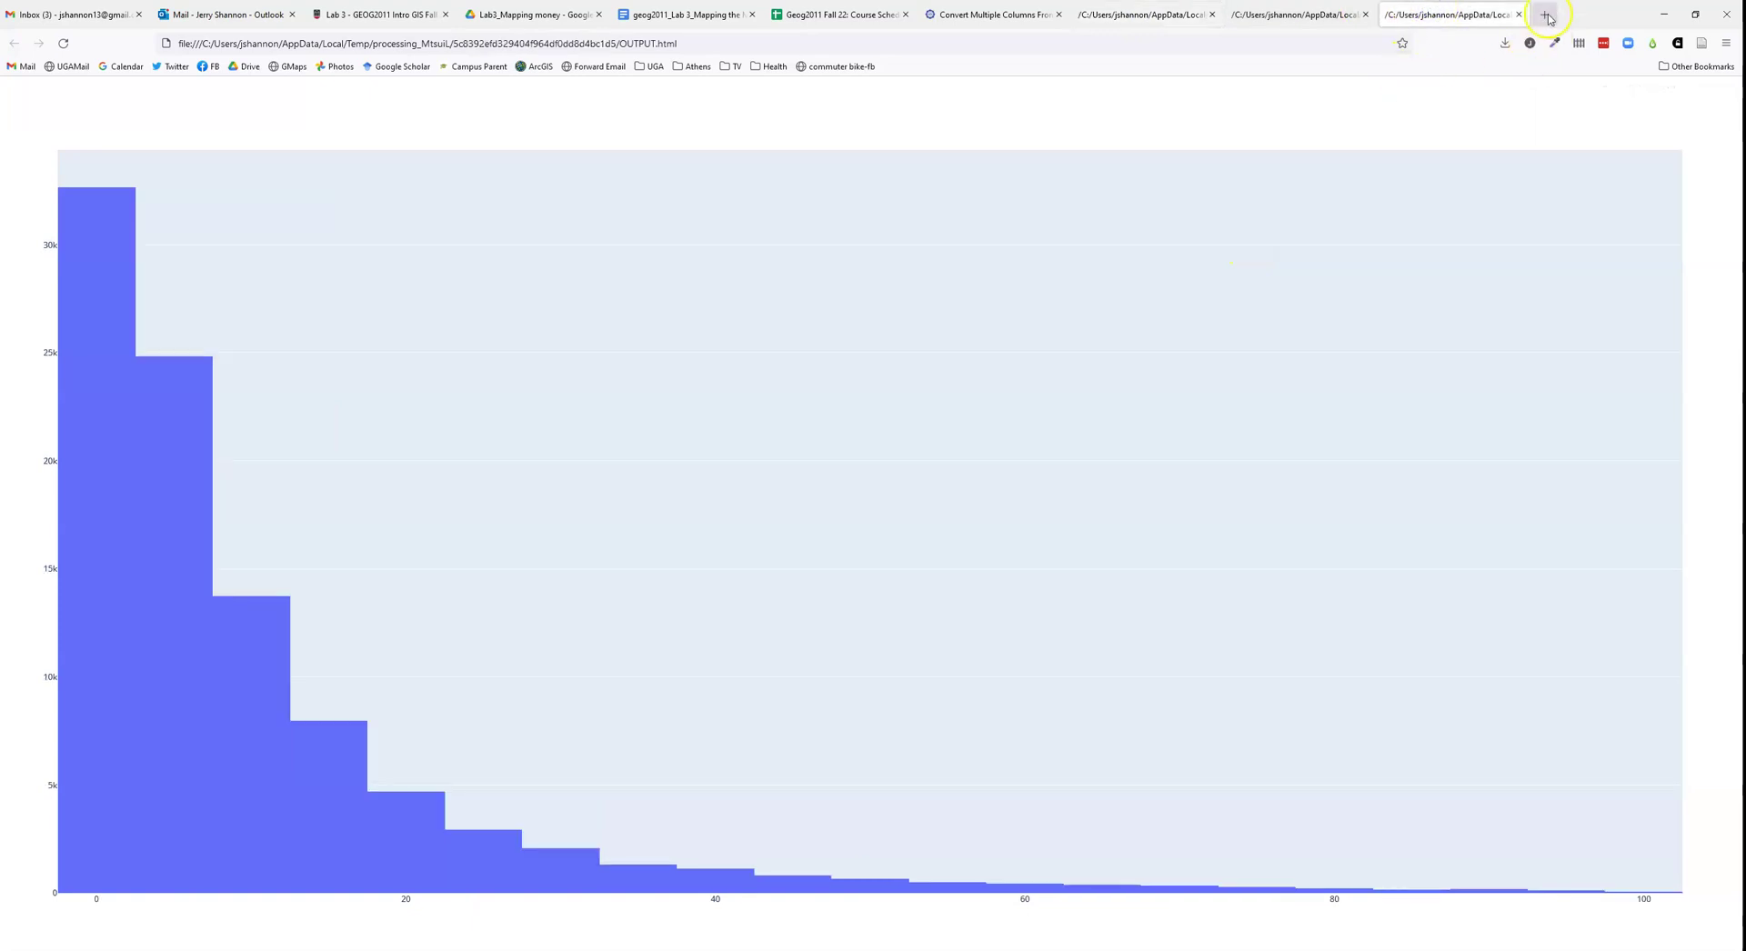
pyautogui.click(1520, 14)
pyautogui.hotkey('alt', 'Tab')
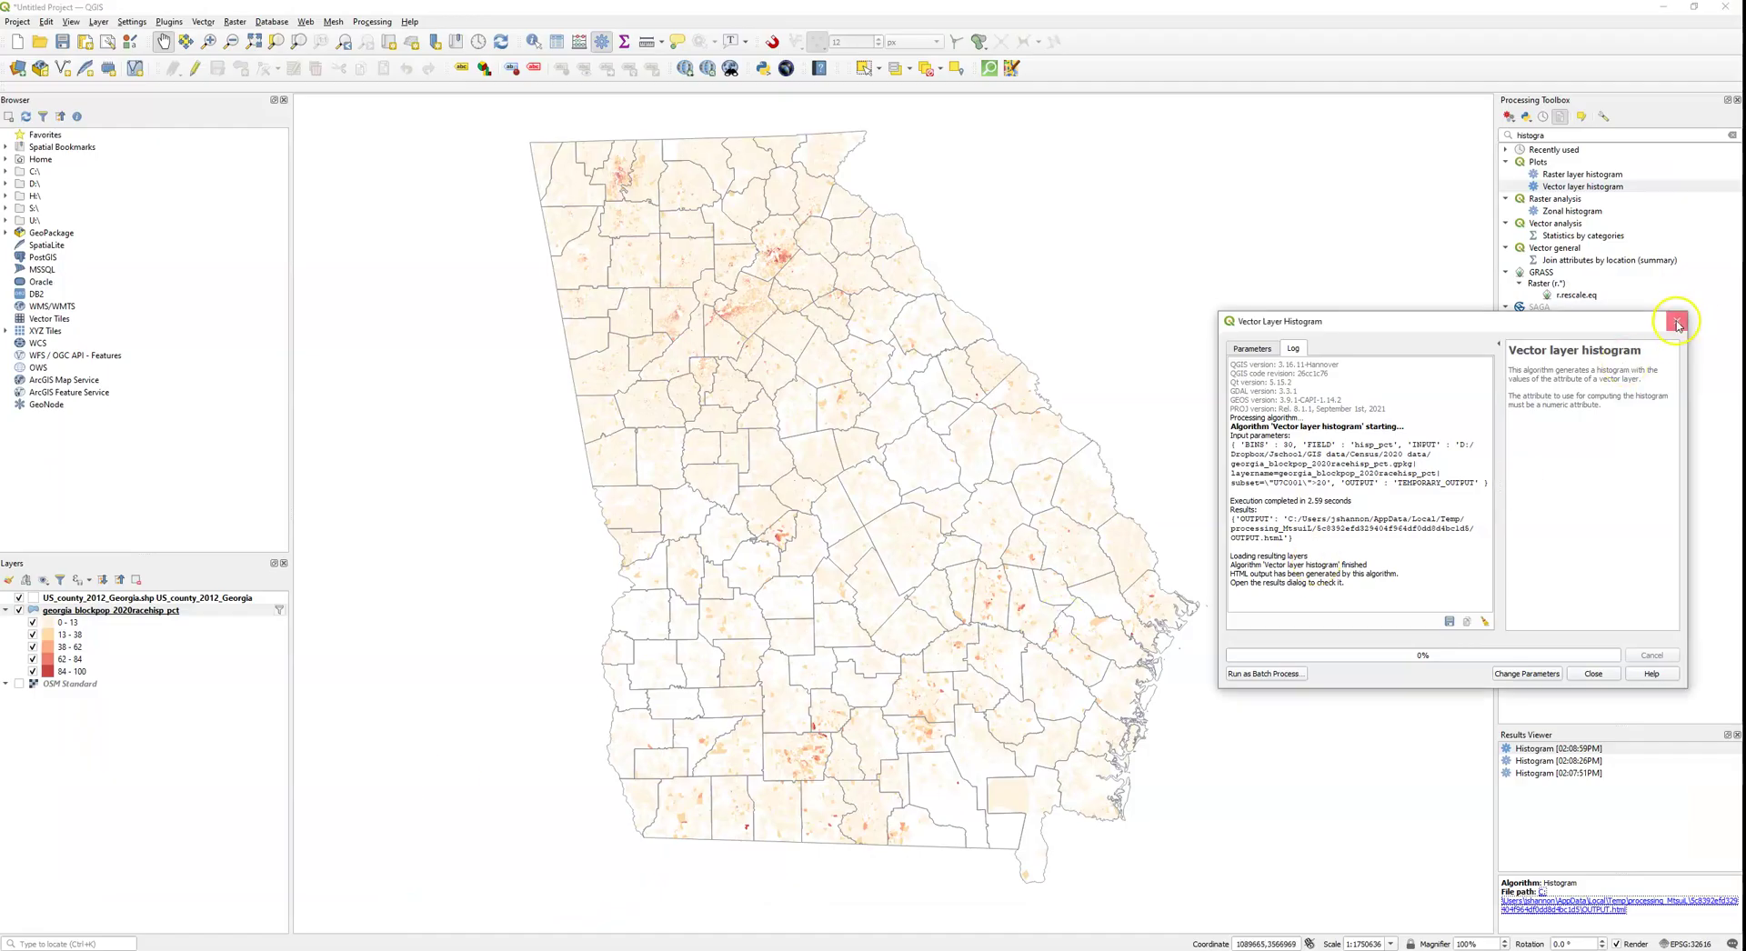
# Close the histogram dialog, then search 'plotly' in the Plugins manager and install Data Plotly.
pyautogui.click(1676, 321)
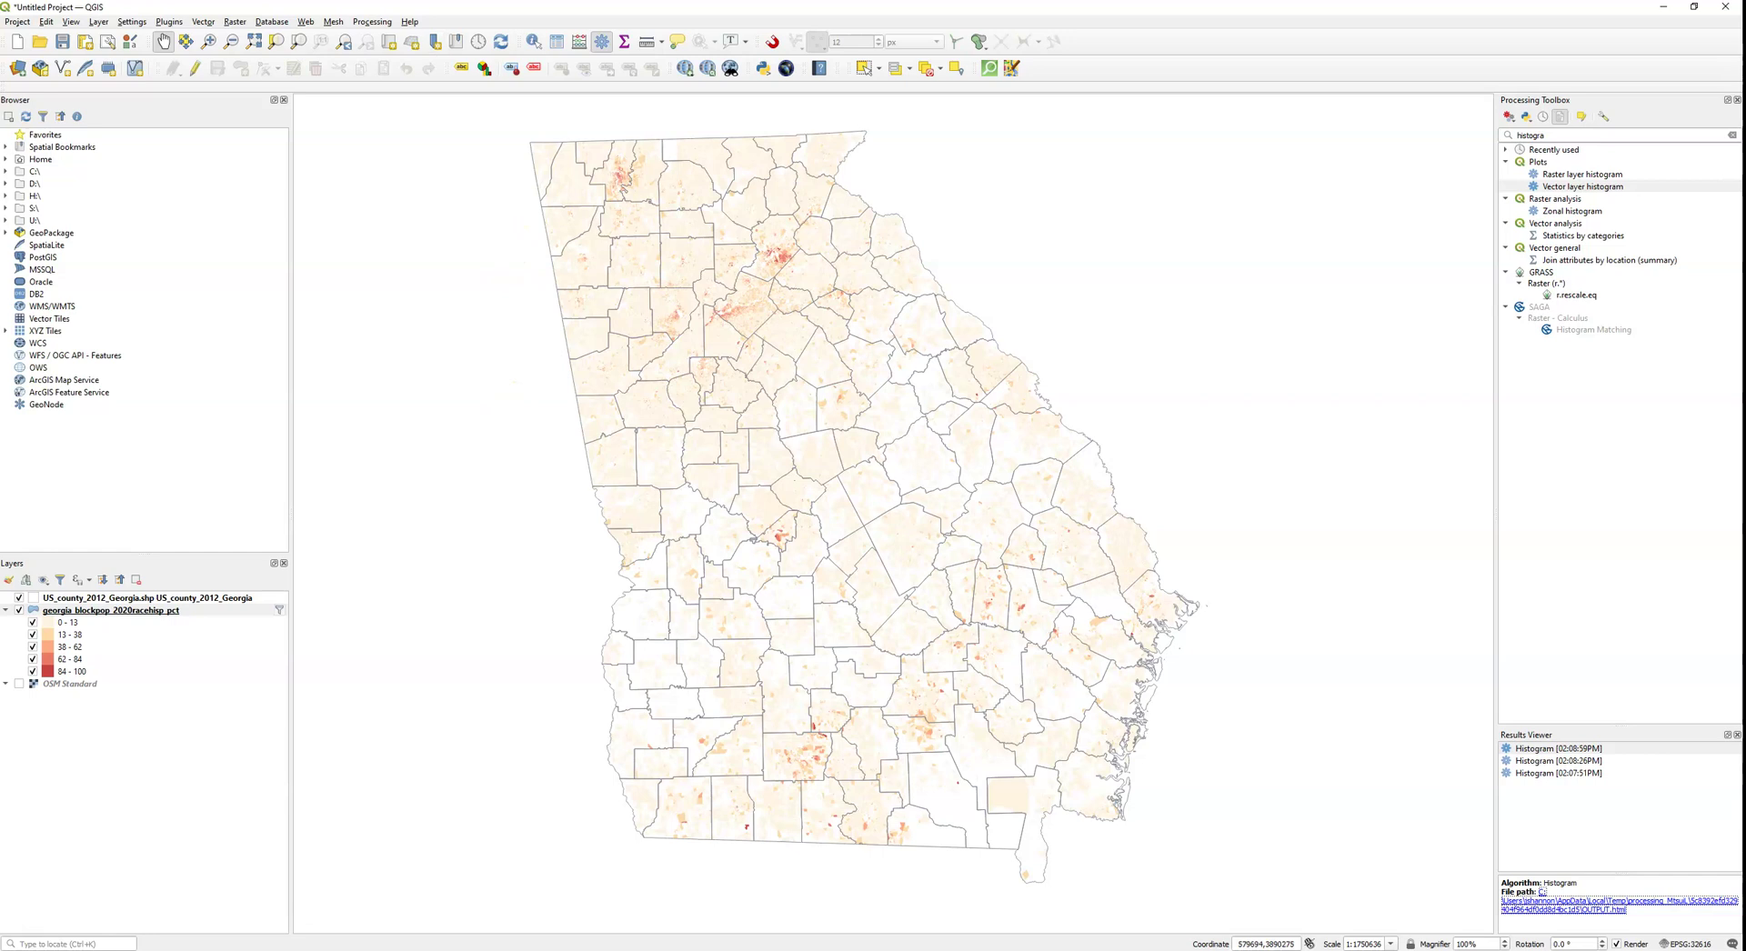
pyautogui.click(168, 23)
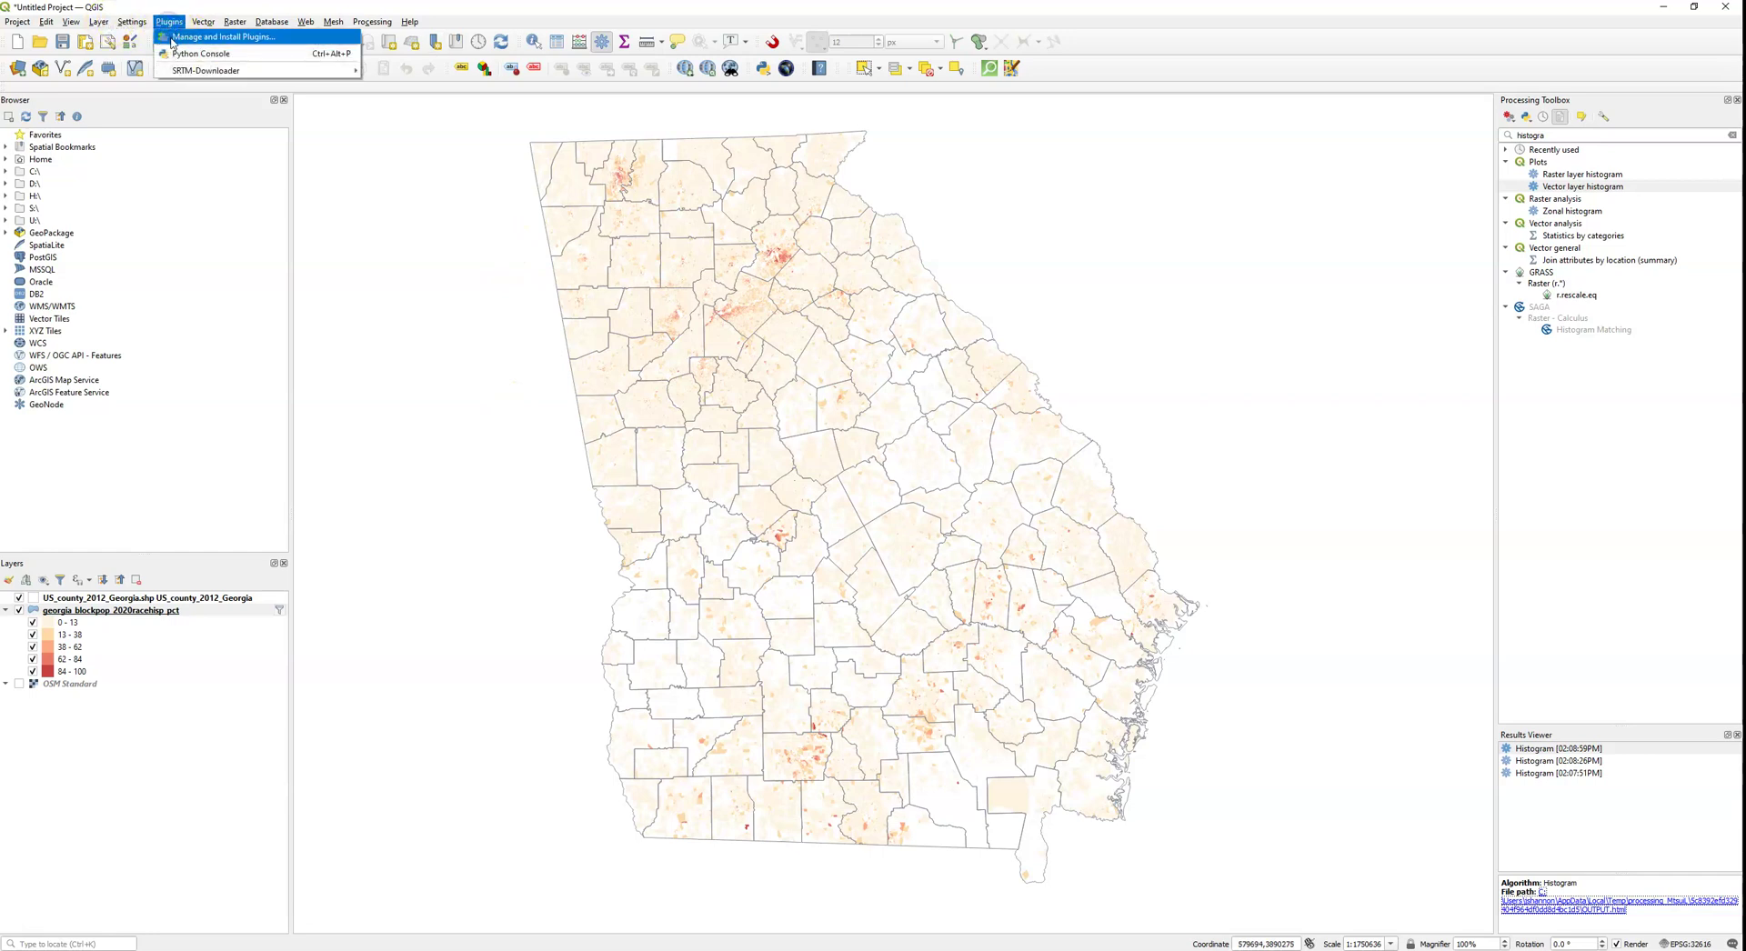
pyautogui.click(171, 38)
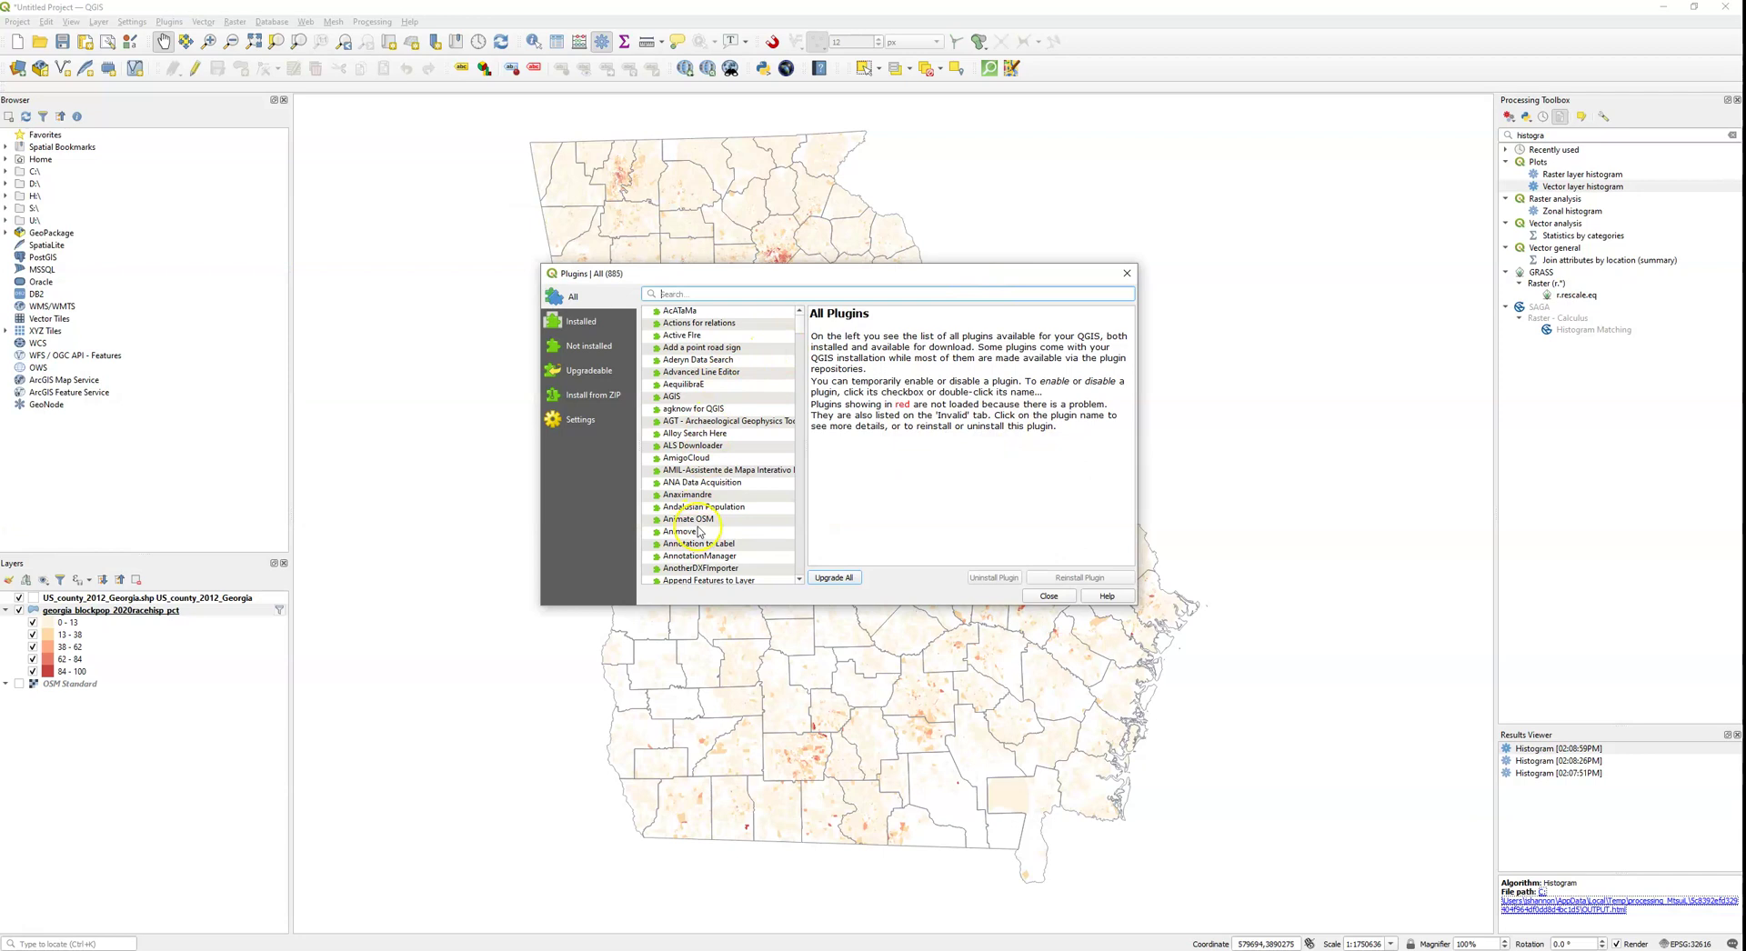
pyautogui.write('plotly')
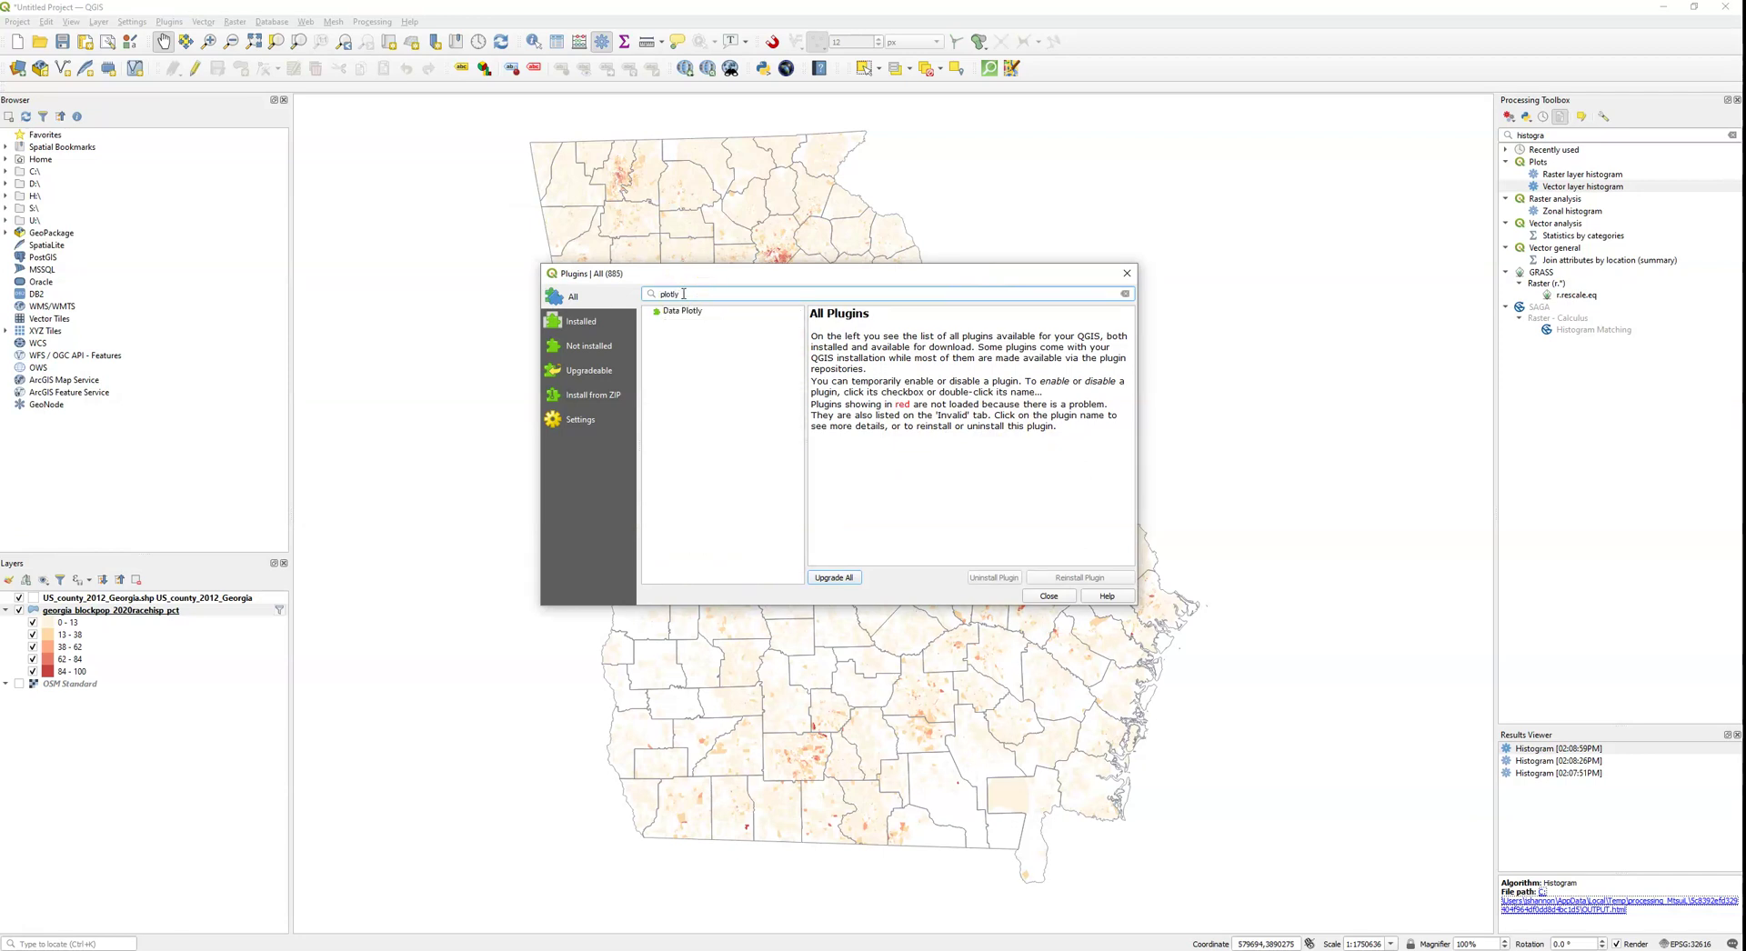
pyautogui.click(683, 311)
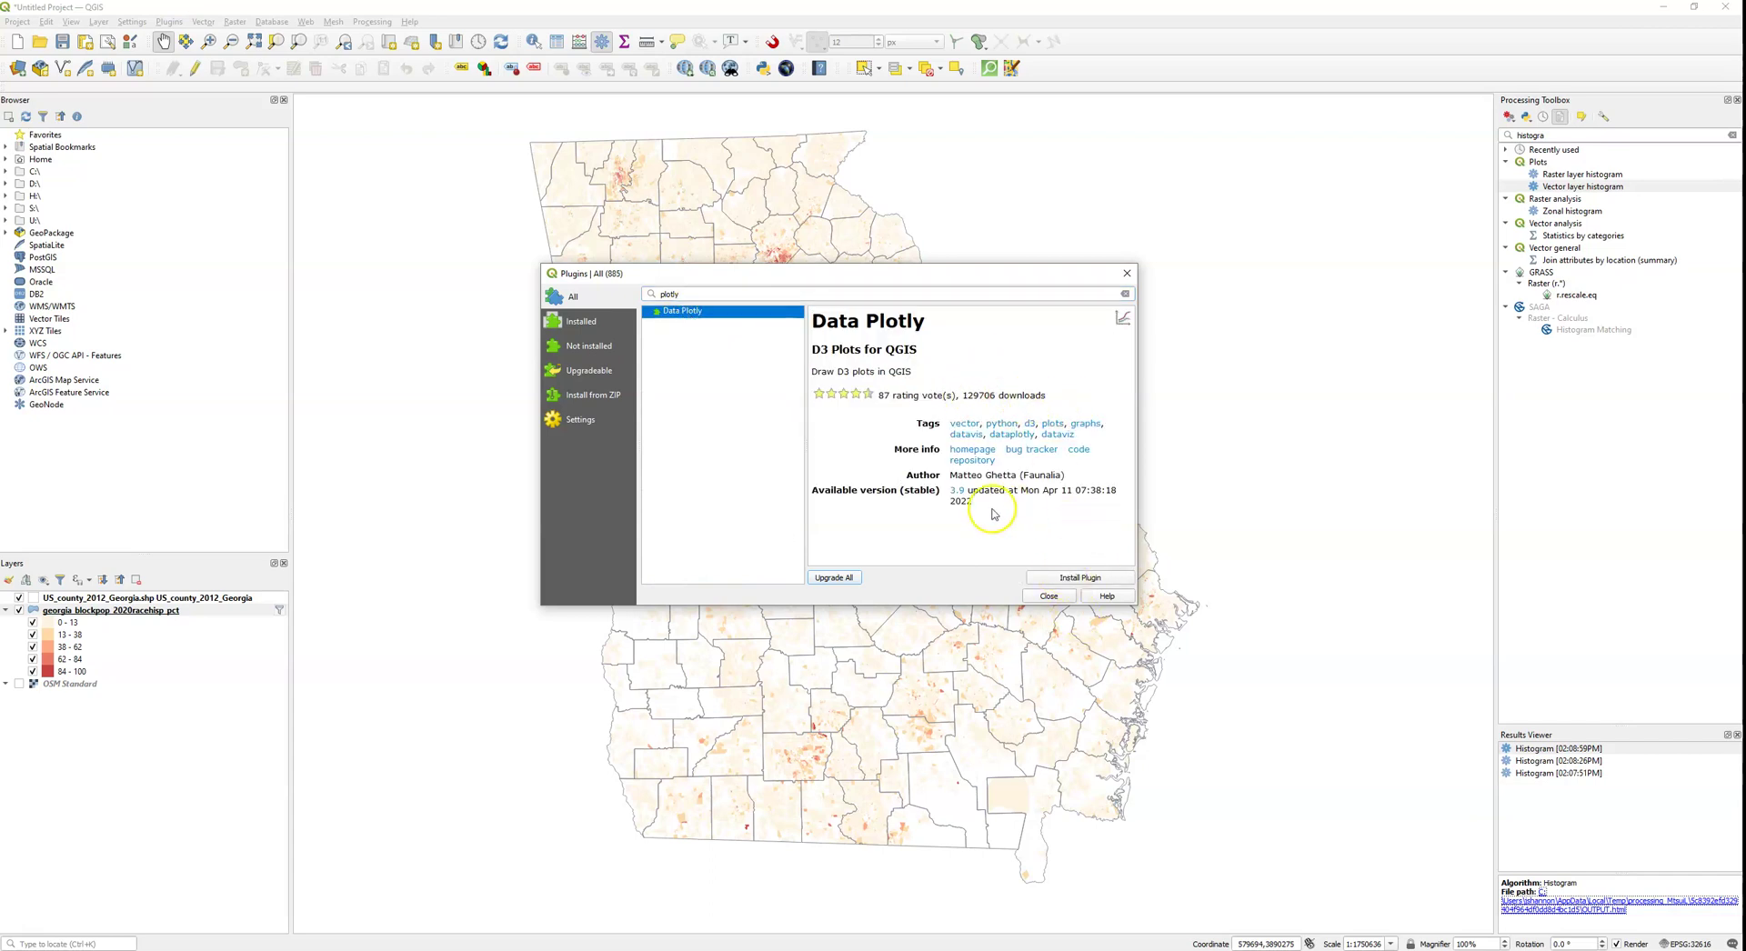
pyautogui.click(1074, 581)
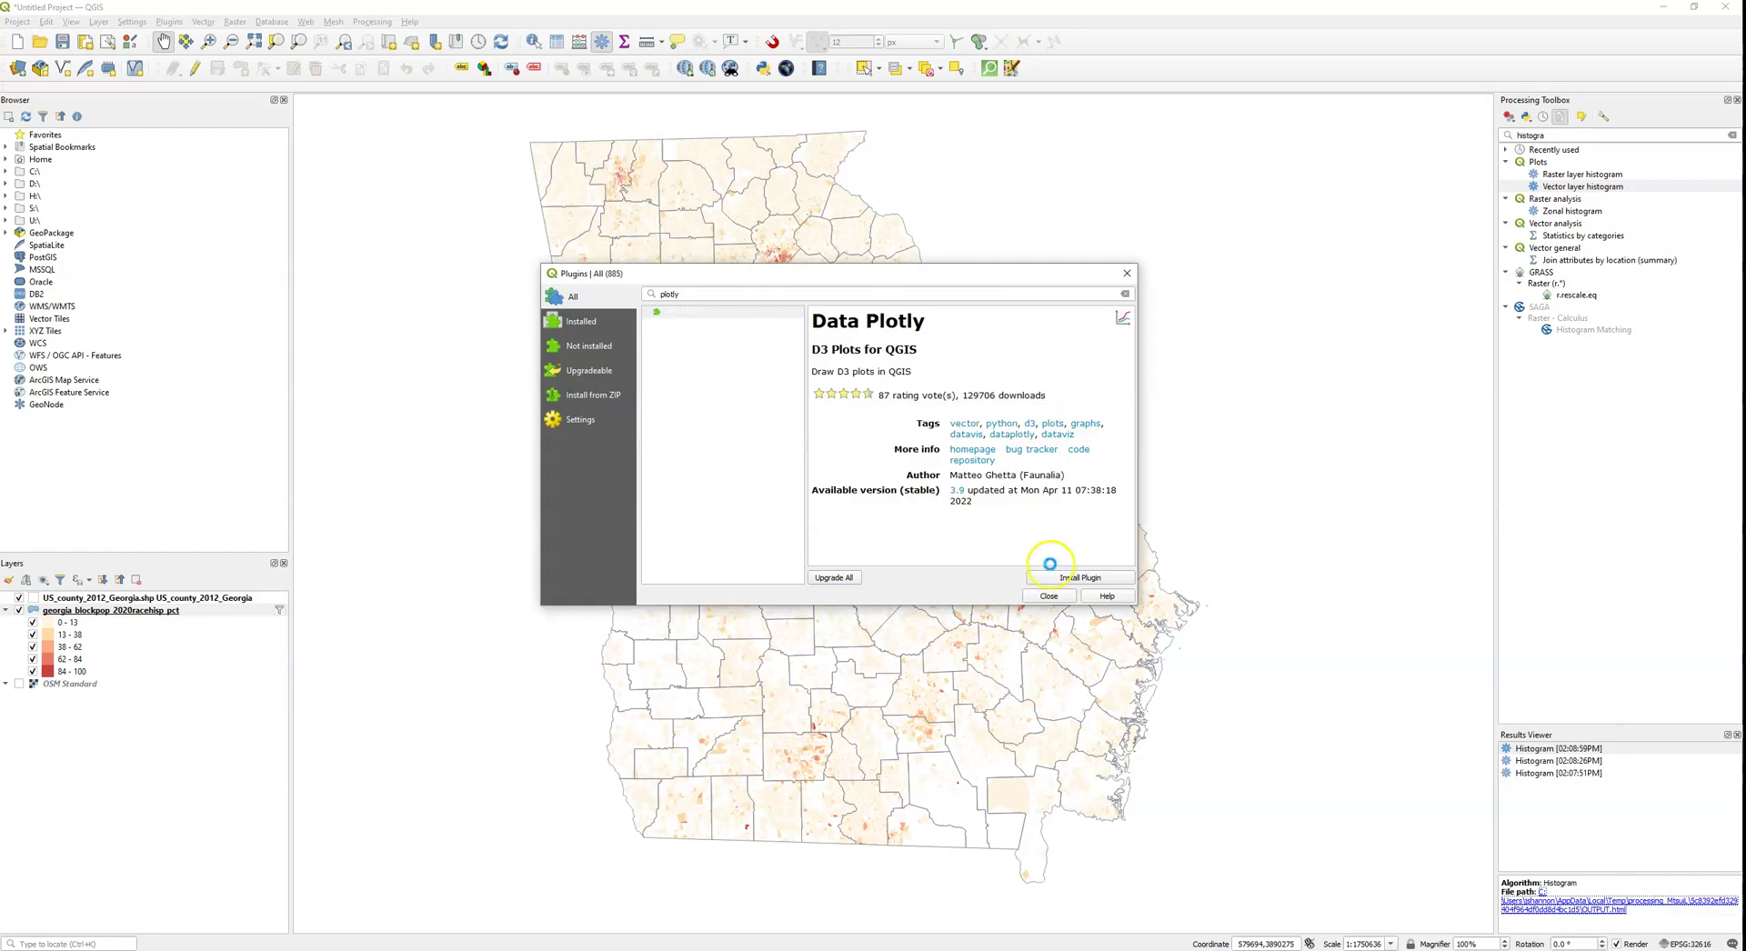
pyautogui.click(1049, 596)
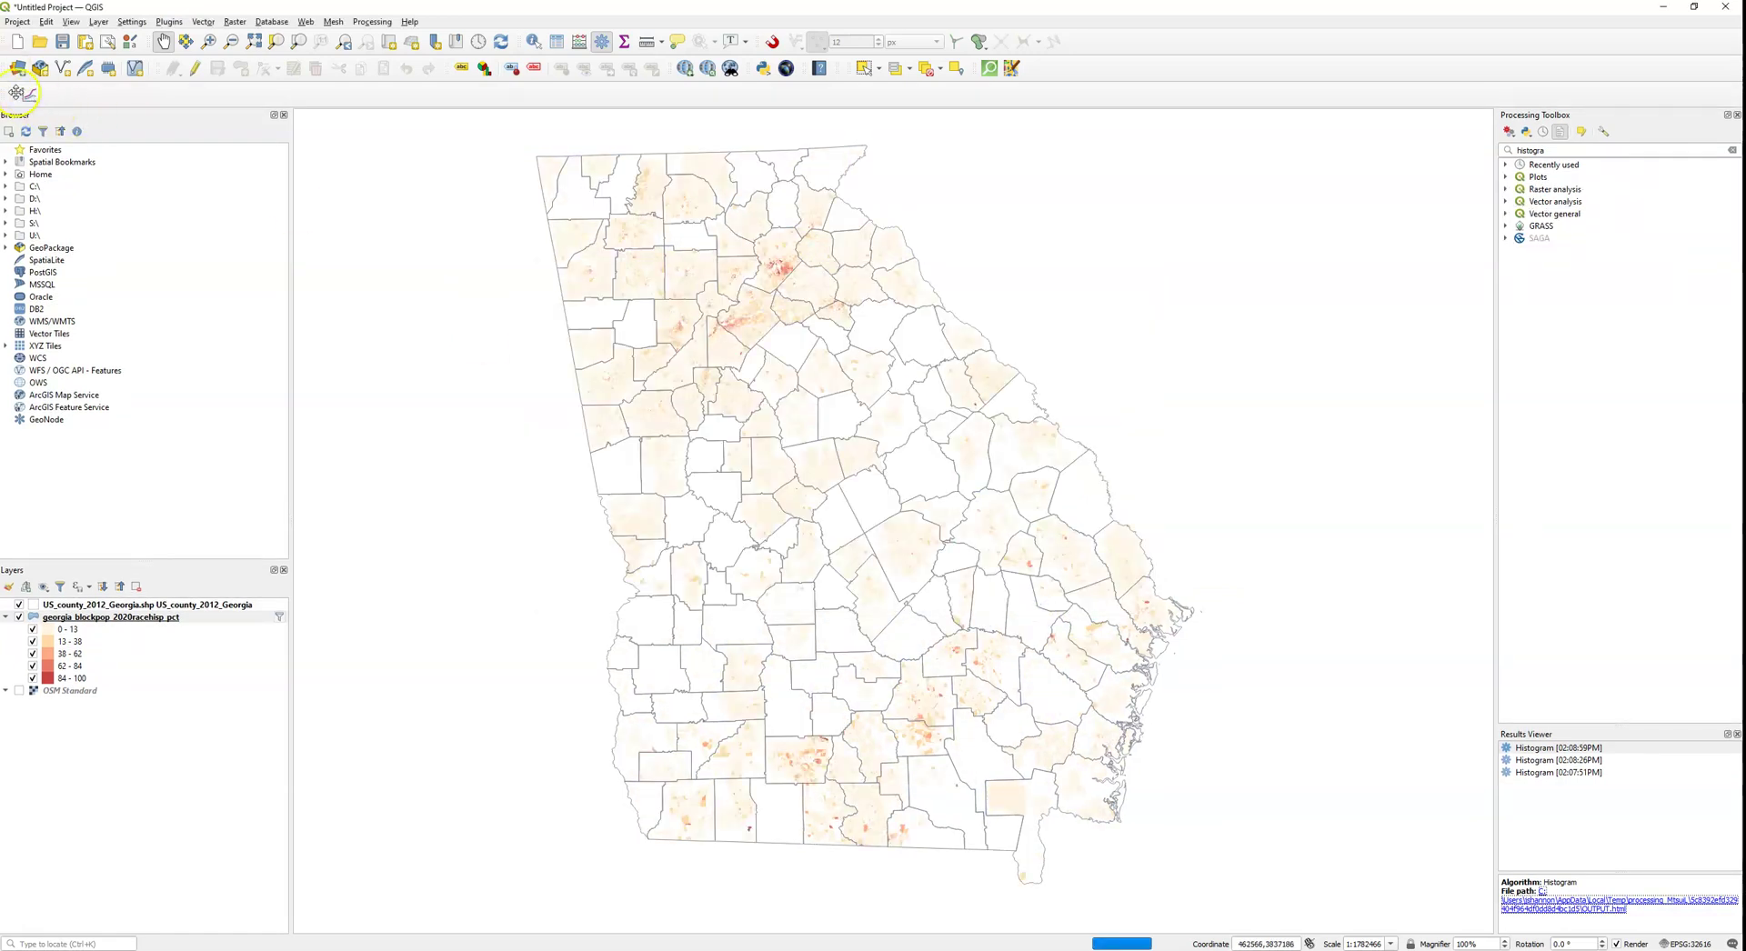
# Dock the Data Plotly toolbar, open its panel, close Results Viewer, and widen DataPlotly to show all parameters.
pyautogui.moveTo(20, 94)
pyautogui.mouseDown()
pyautogui.moveTo(862, 54)
pyautogui.moveTo(1092, 69)
pyautogui.moveTo(1071, 75)
pyautogui.mouseUp()
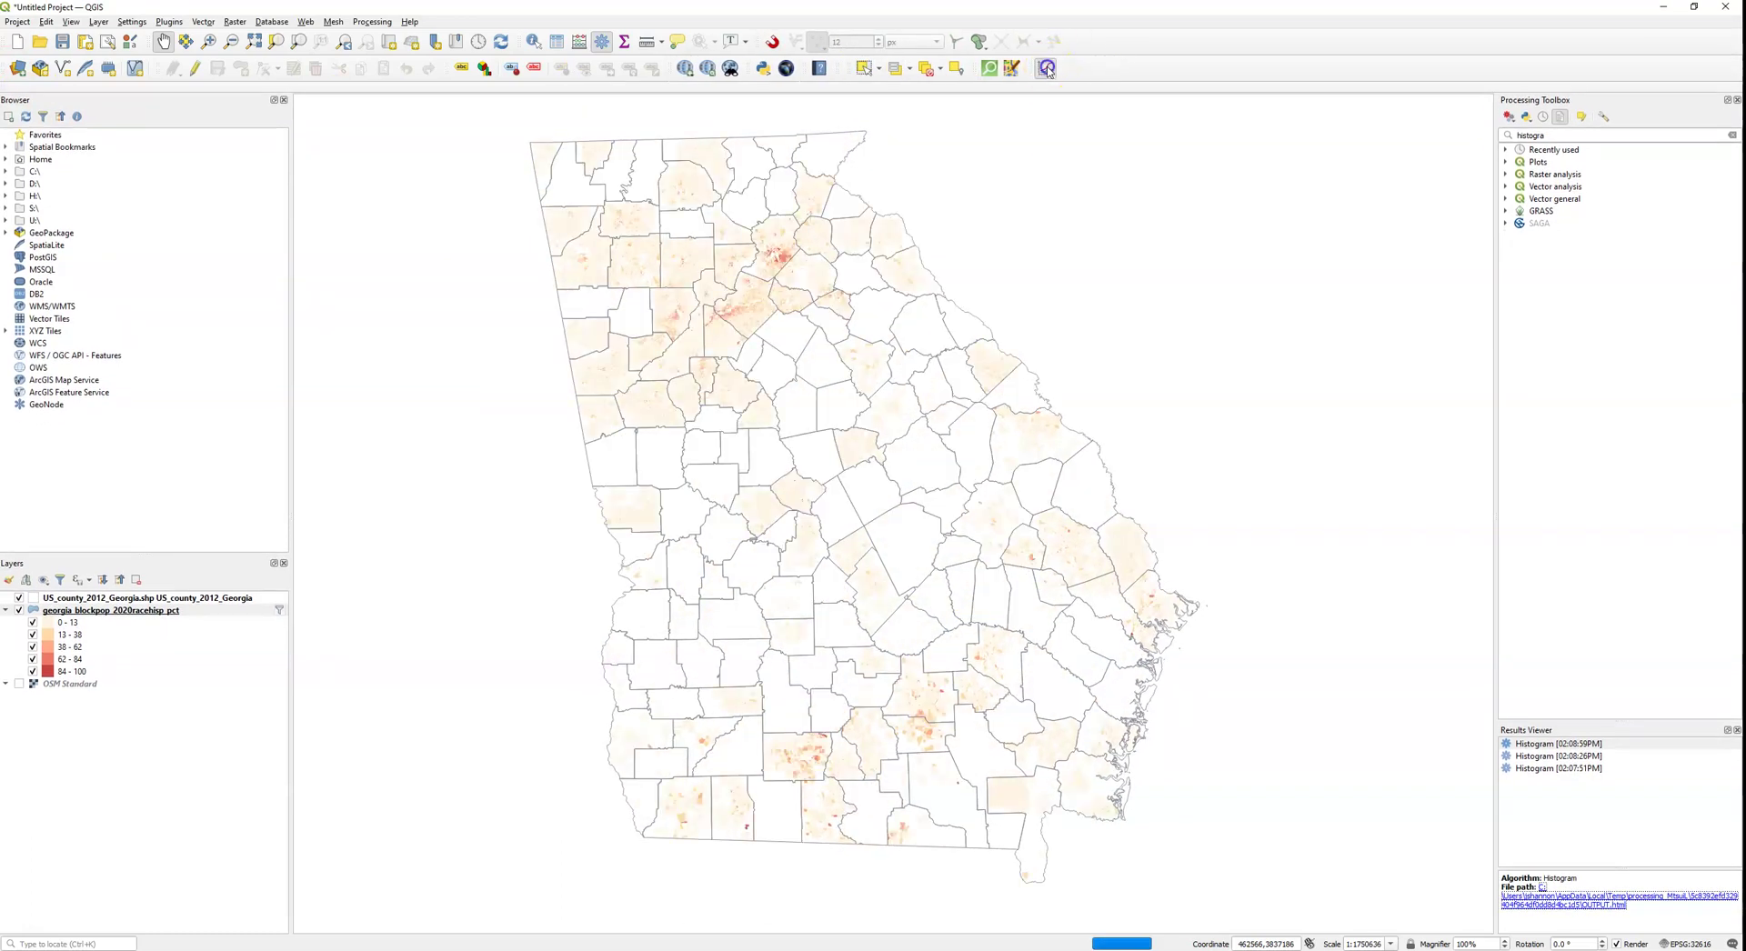
pyautogui.click(1046, 69)
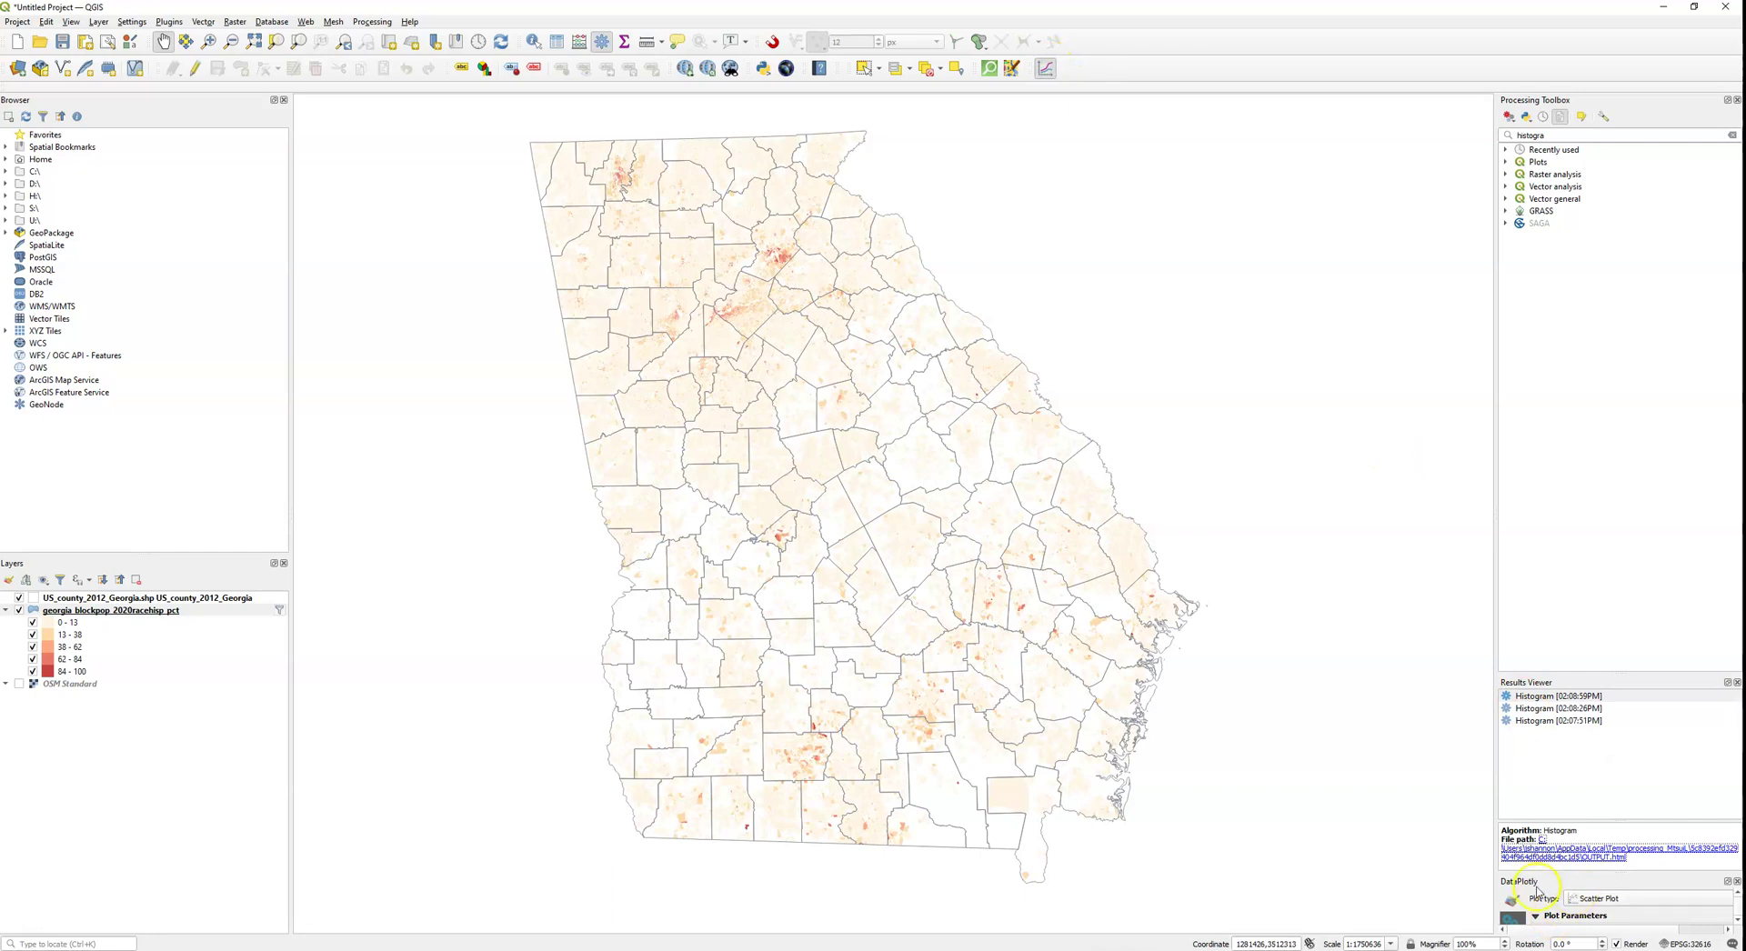
pyautogui.click(1738, 683)
pyautogui.moveTo(1630, 854); pyautogui.dragTo(1660, 389)
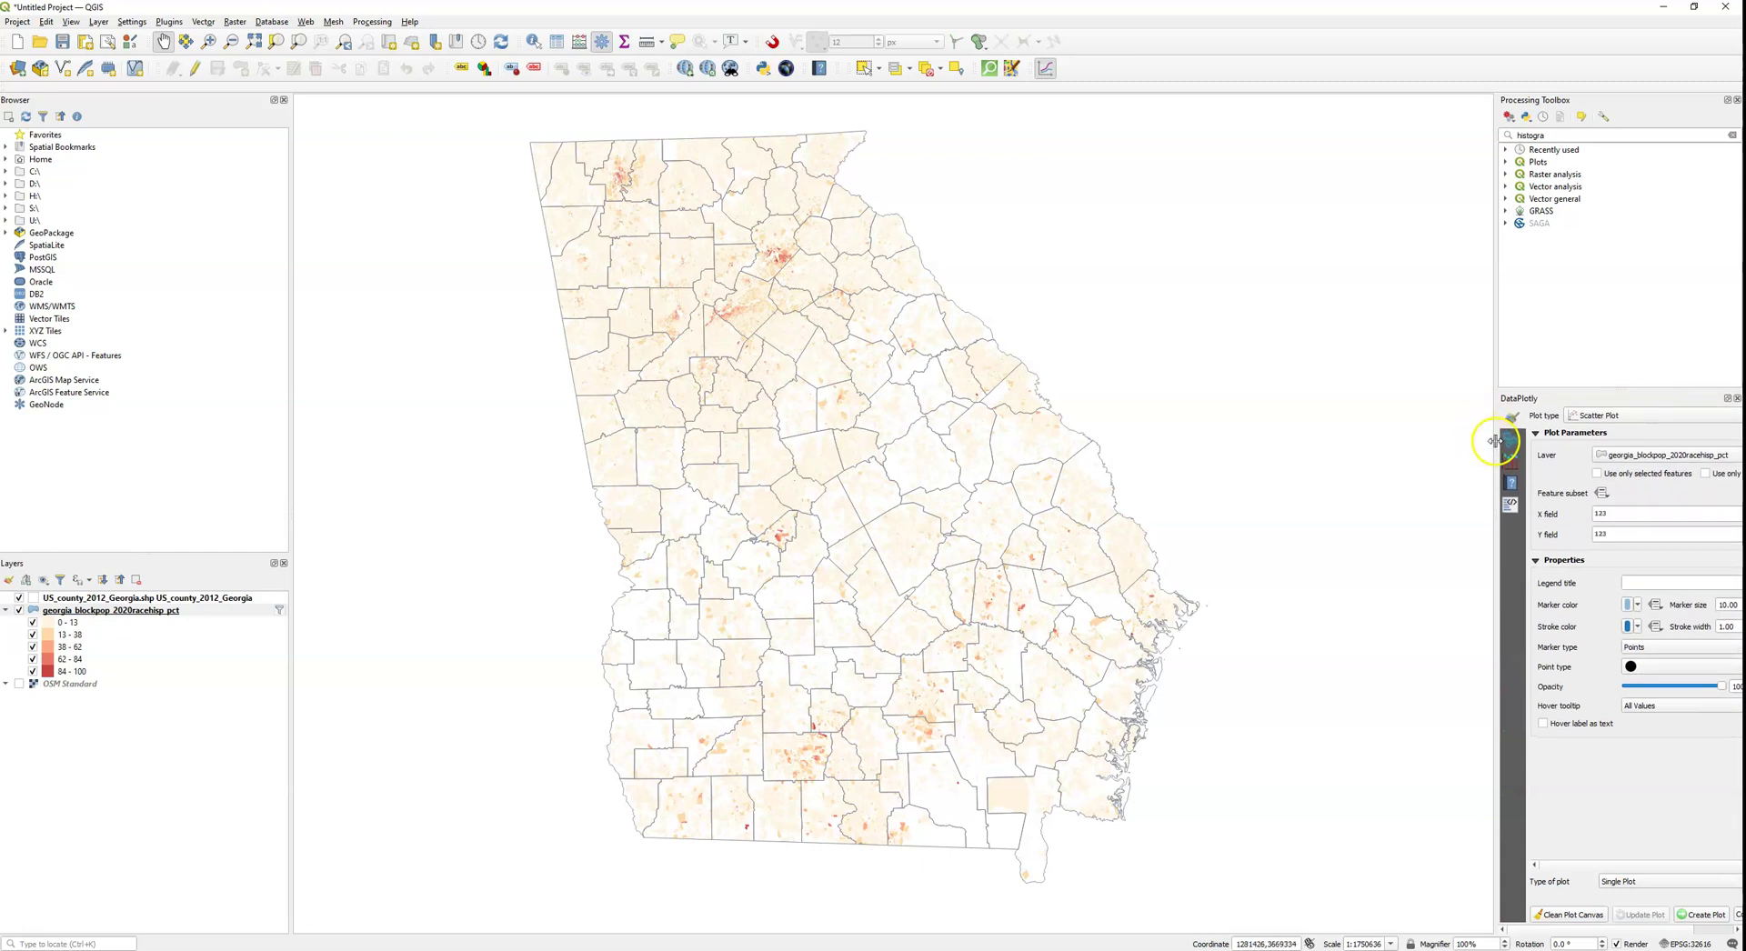
pyautogui.moveTo(1498, 430); pyautogui.dragTo(1377, 433)
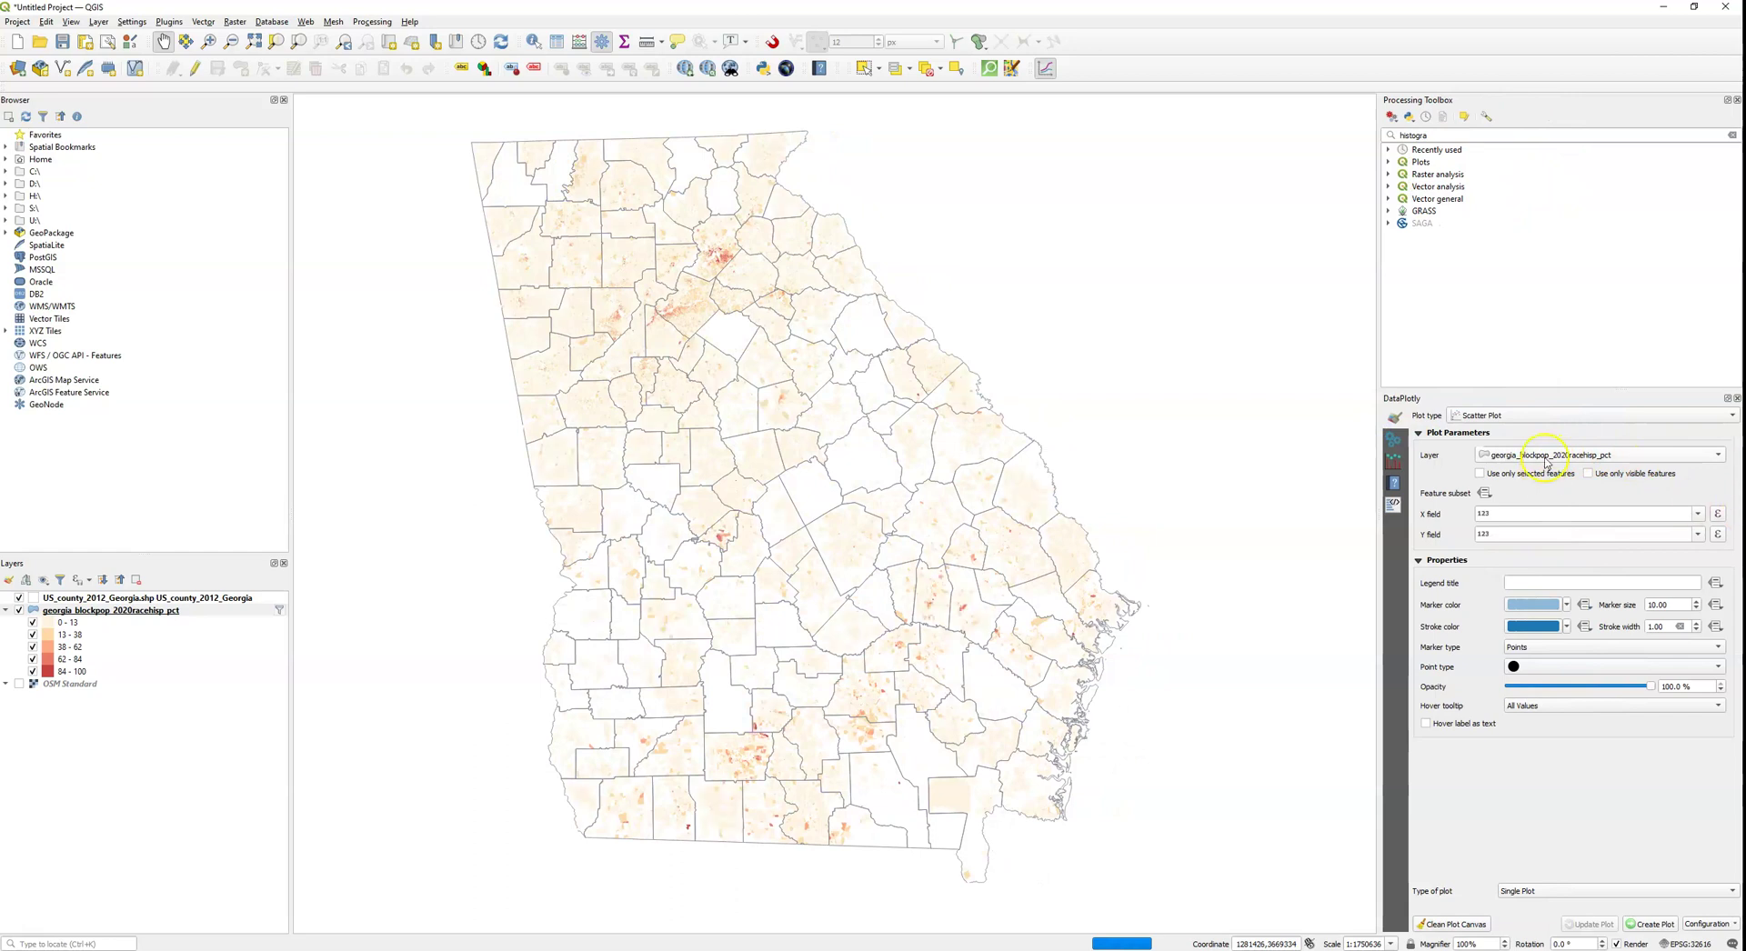
# Choose the Histogram plot type with hisp_pct as the X field, then create the plot.
pyautogui.click(1482, 417)
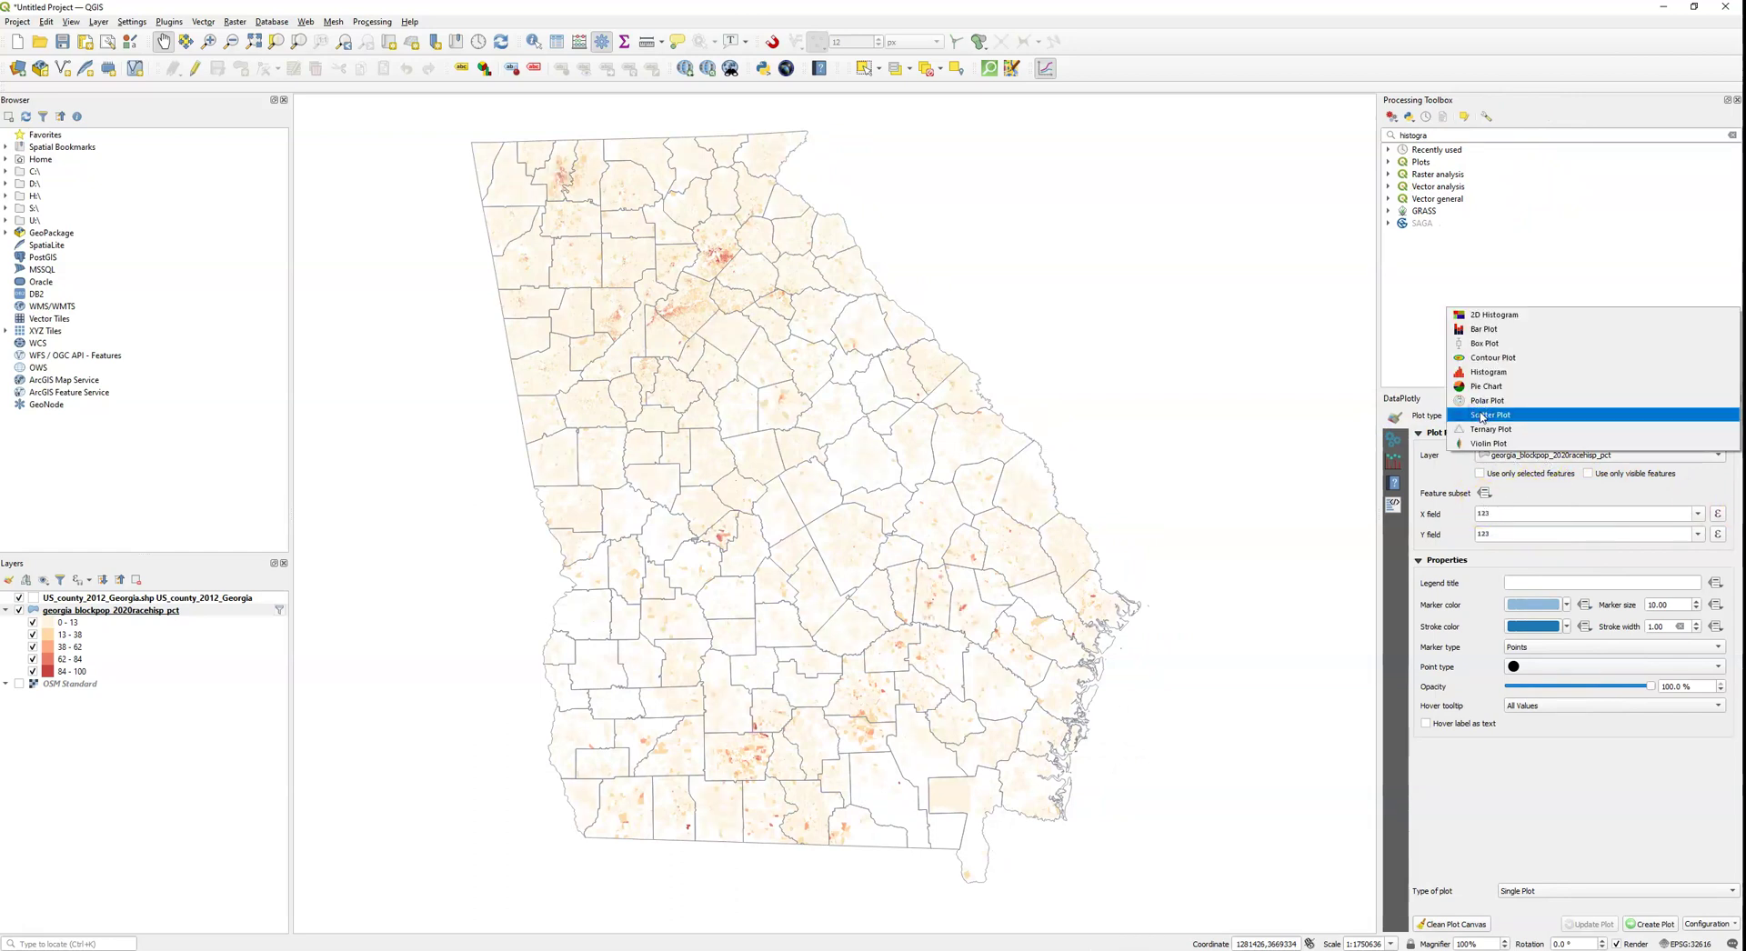
pyautogui.click(1484, 376)
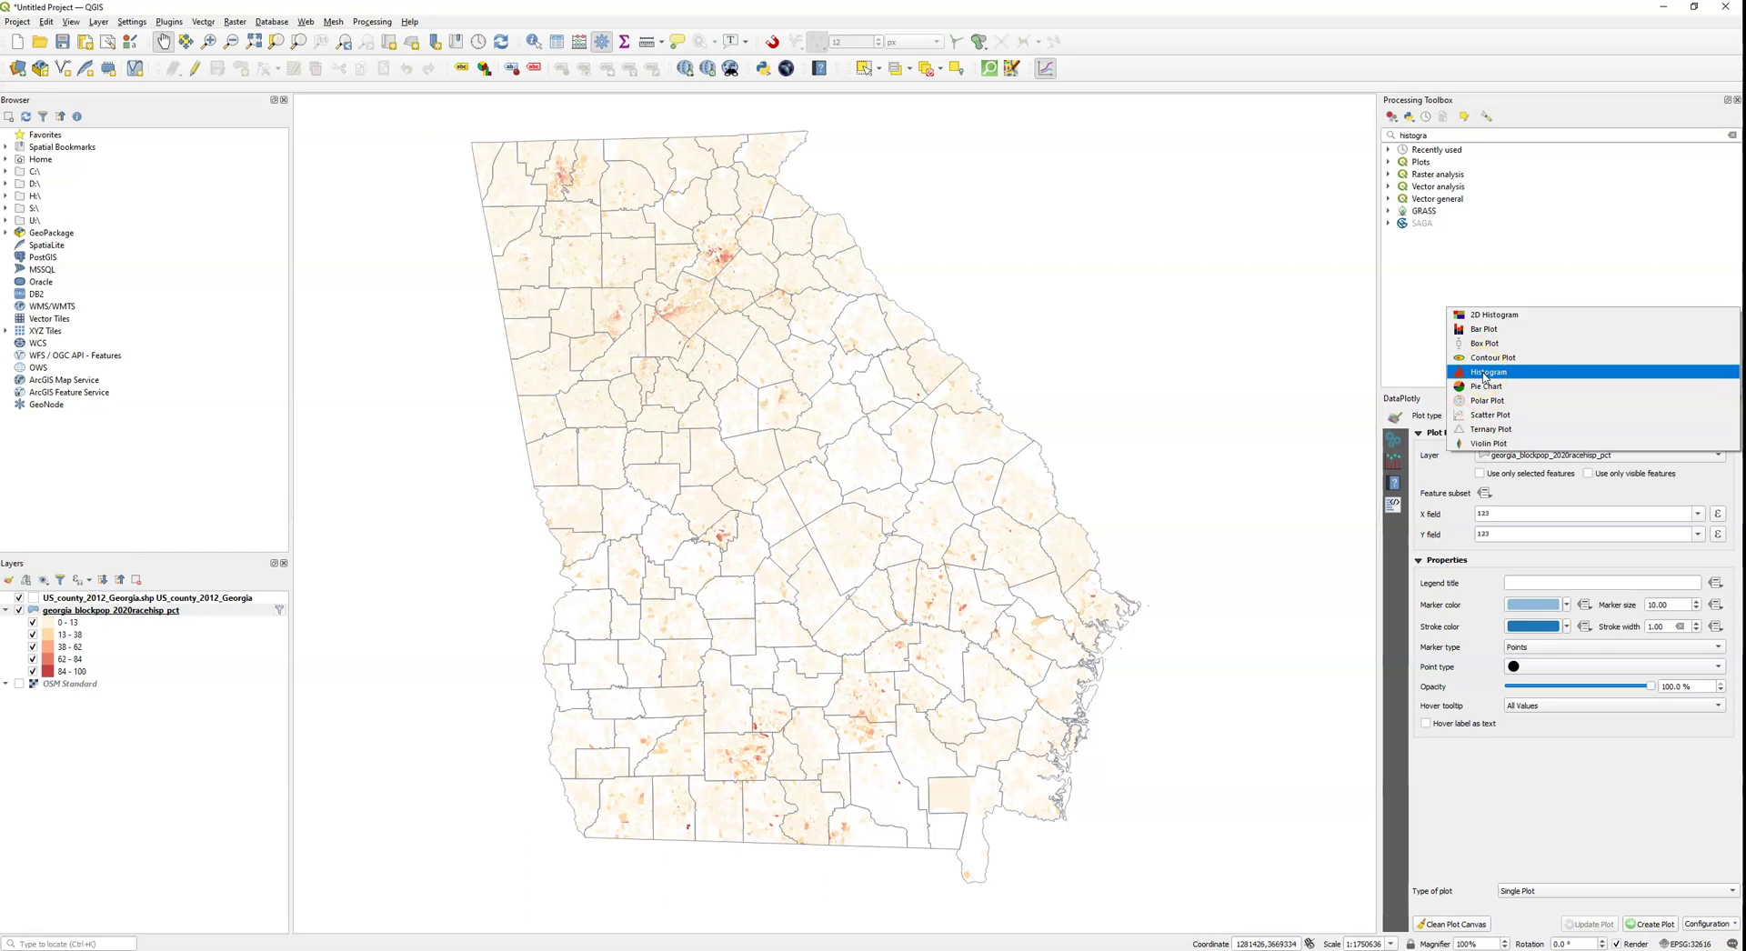
pyautogui.click(1484, 375)
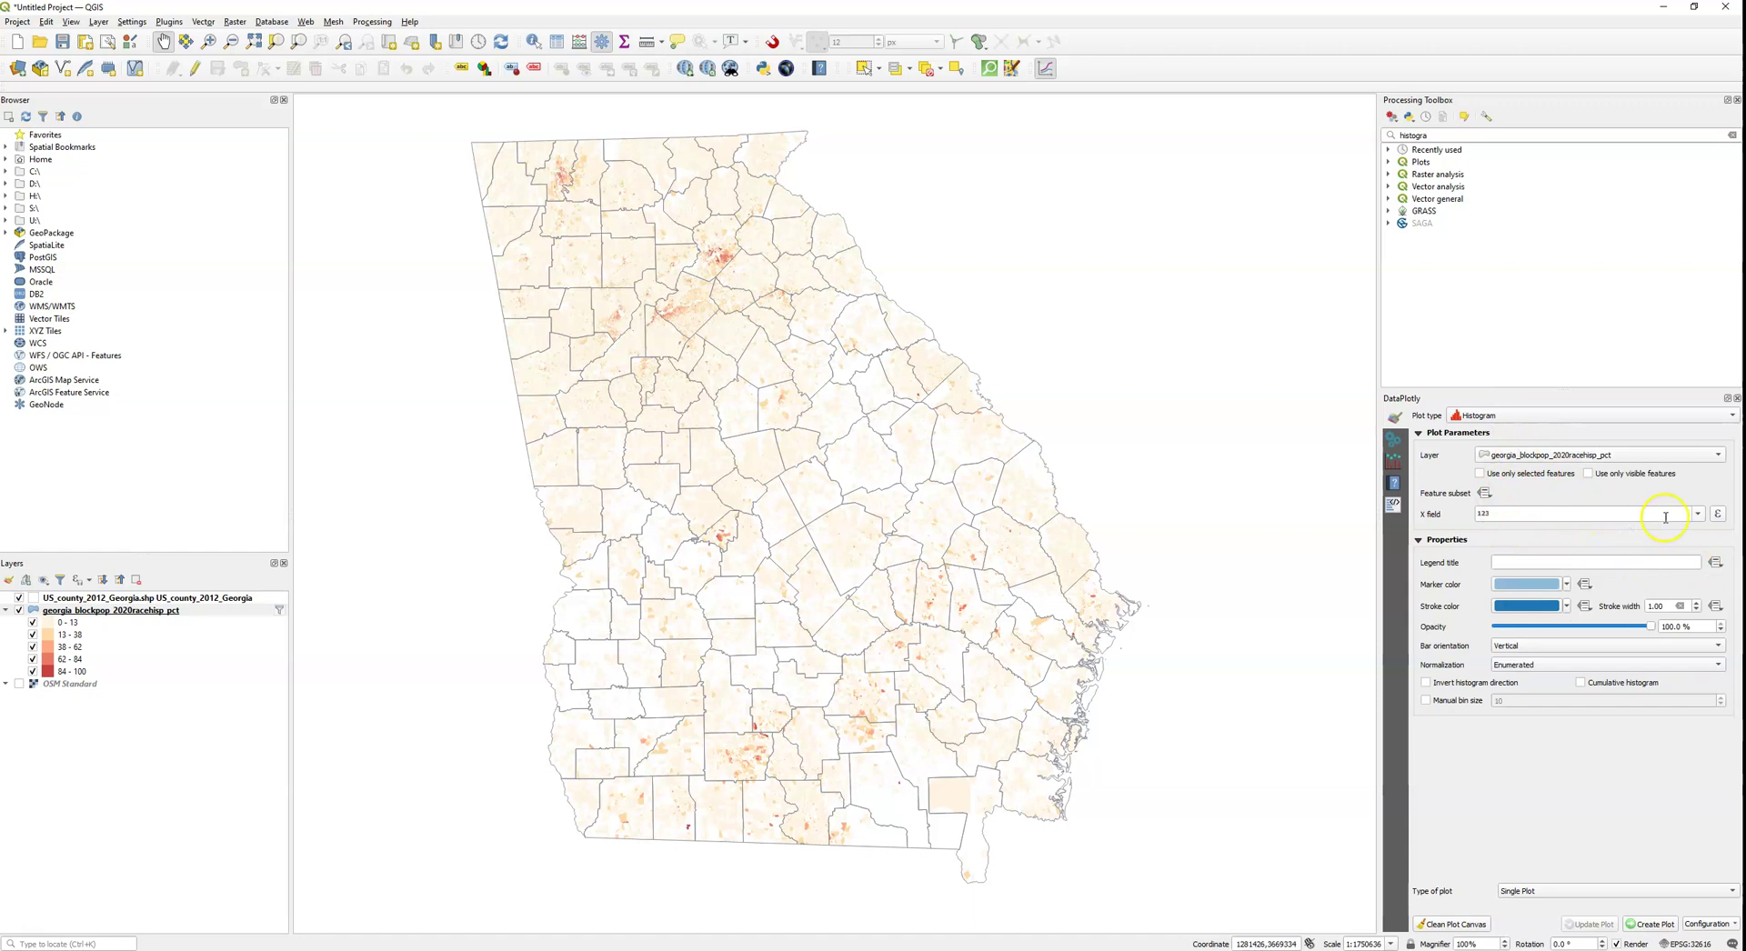
pyautogui.click(1698, 515)
pyautogui.scroll(-10, 1587, 646)
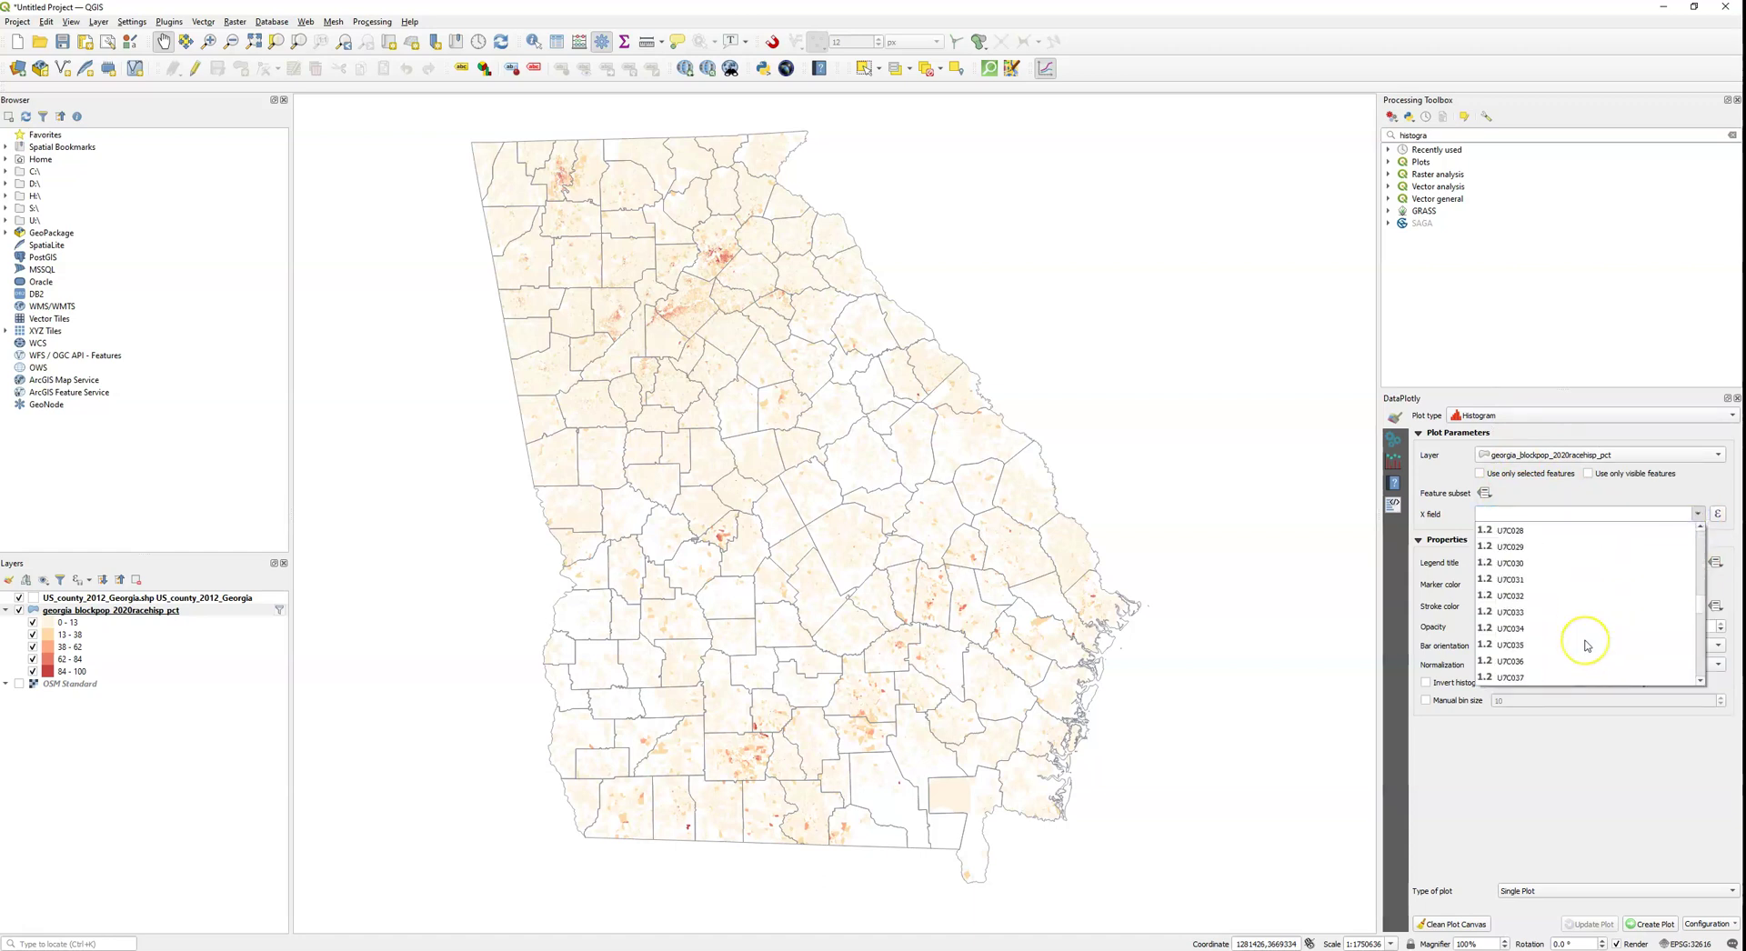
pyautogui.scroll(-3, 1588, 646)
pyautogui.click(1512, 666)
pyautogui.click(1531, 591)
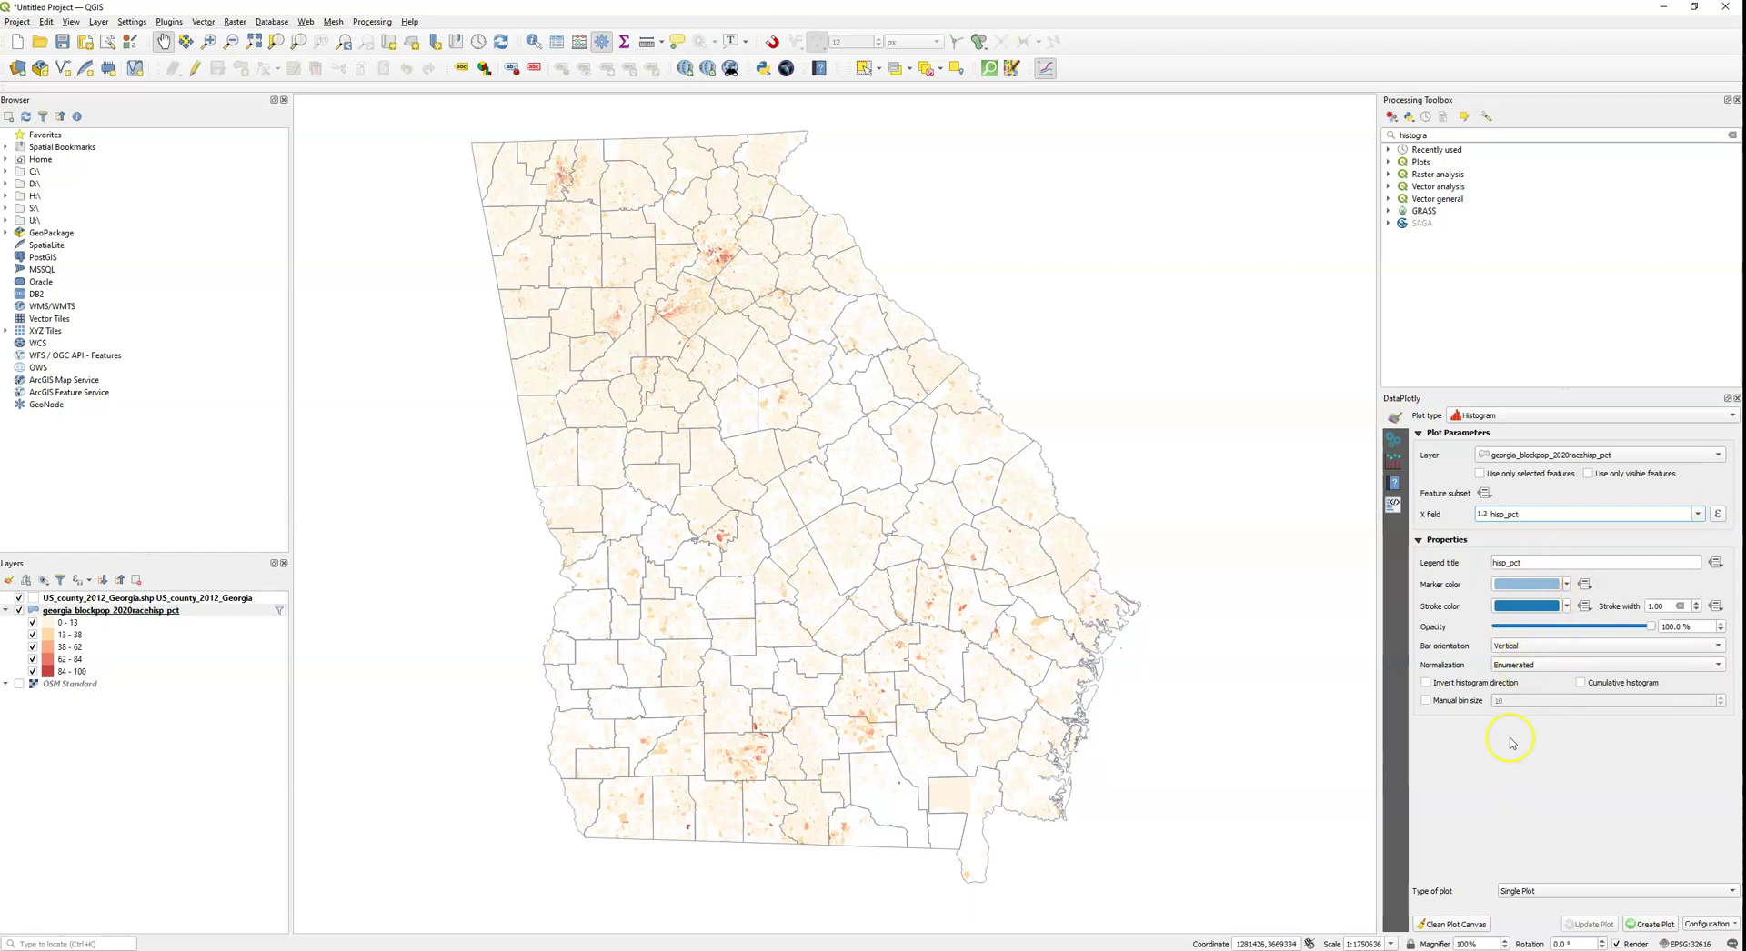
pyautogui.click(1663, 926)
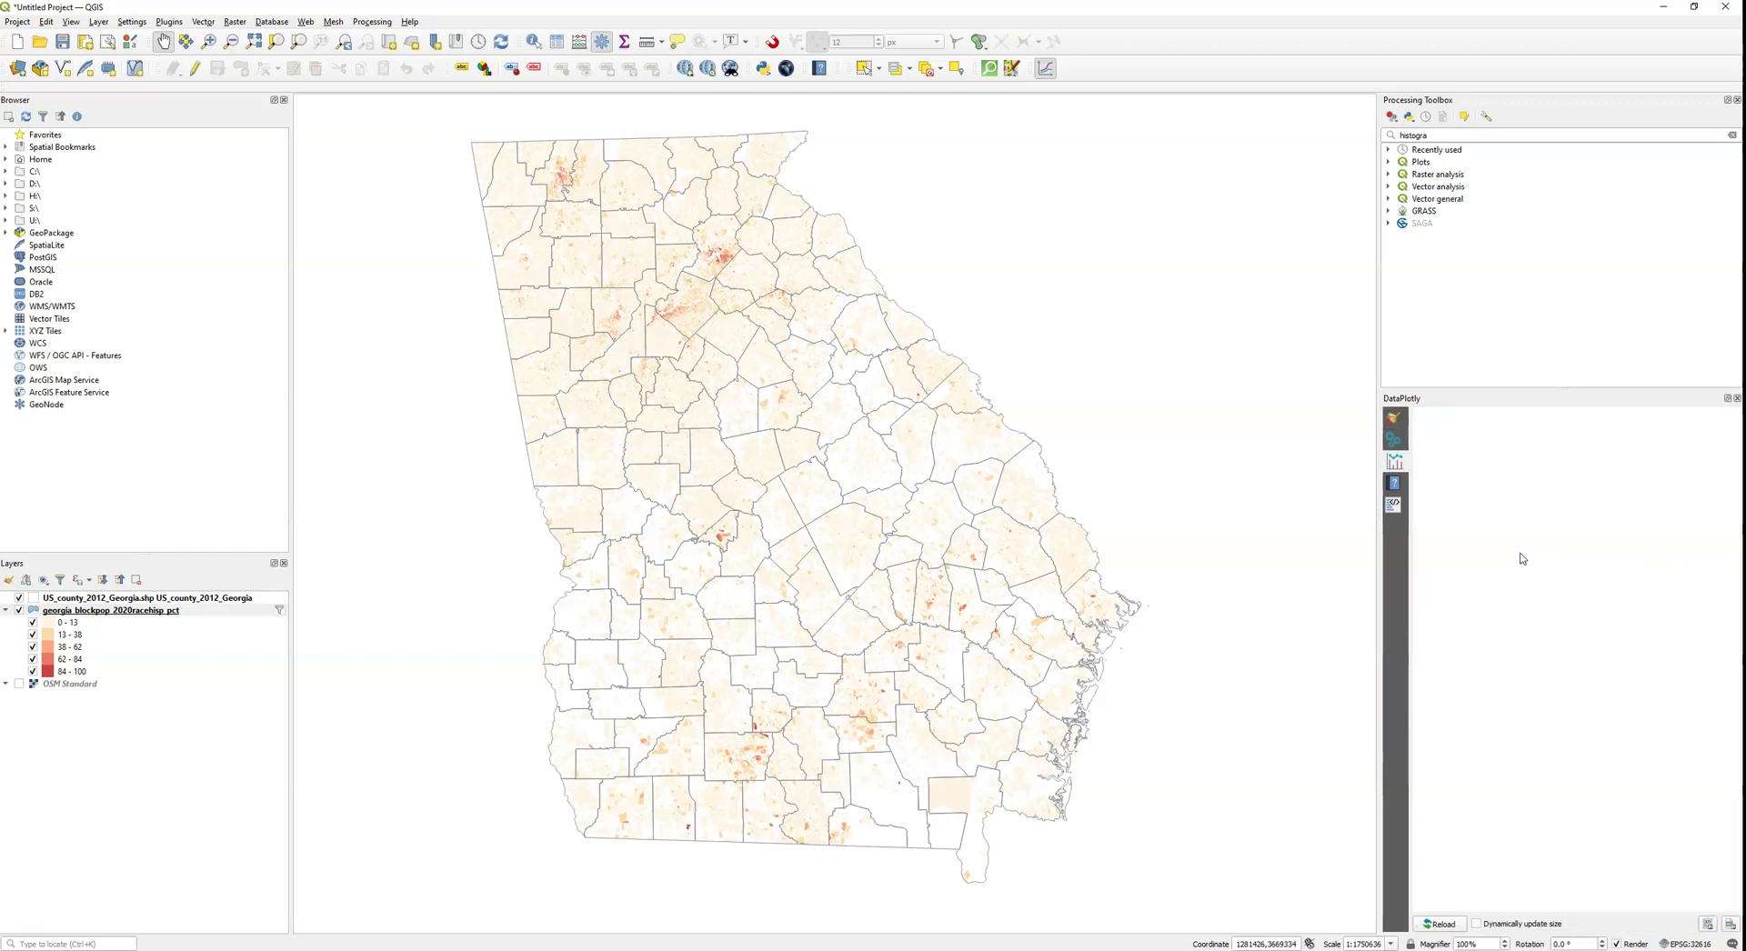
# Read the tallest hisp_pct bin's count (about 61.8k blocks) and zoom into the histogram.
pyautogui.moveTo(1490, 678)
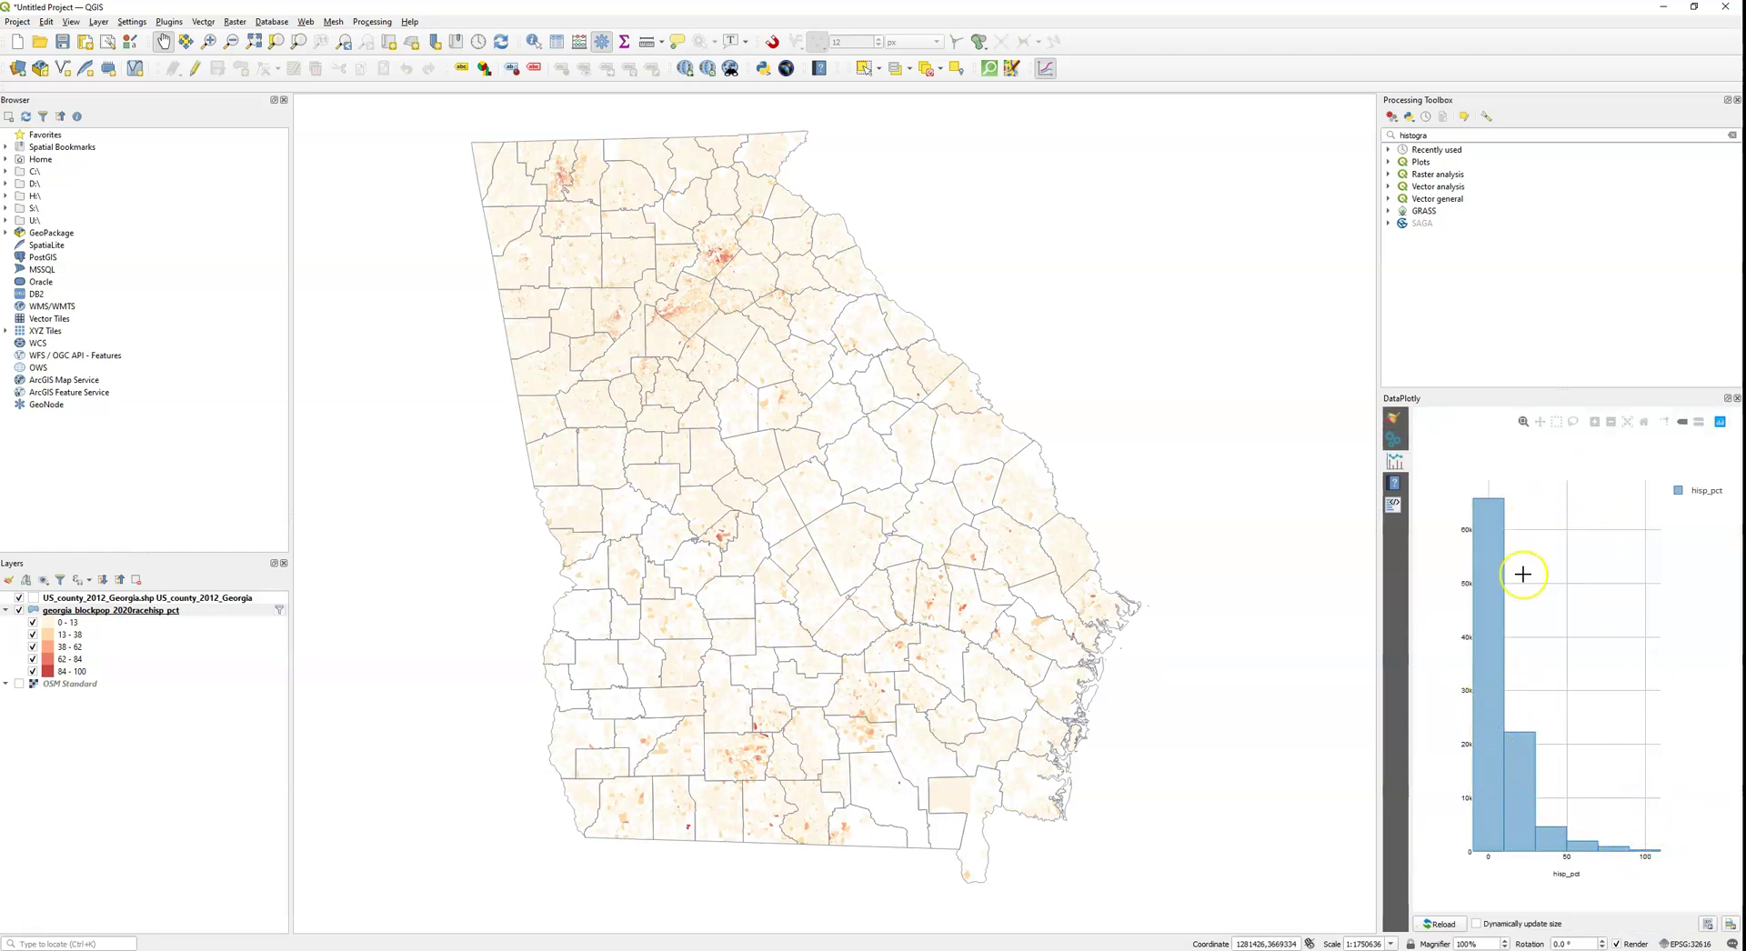
pyautogui.scroll(1, 1512, 669)
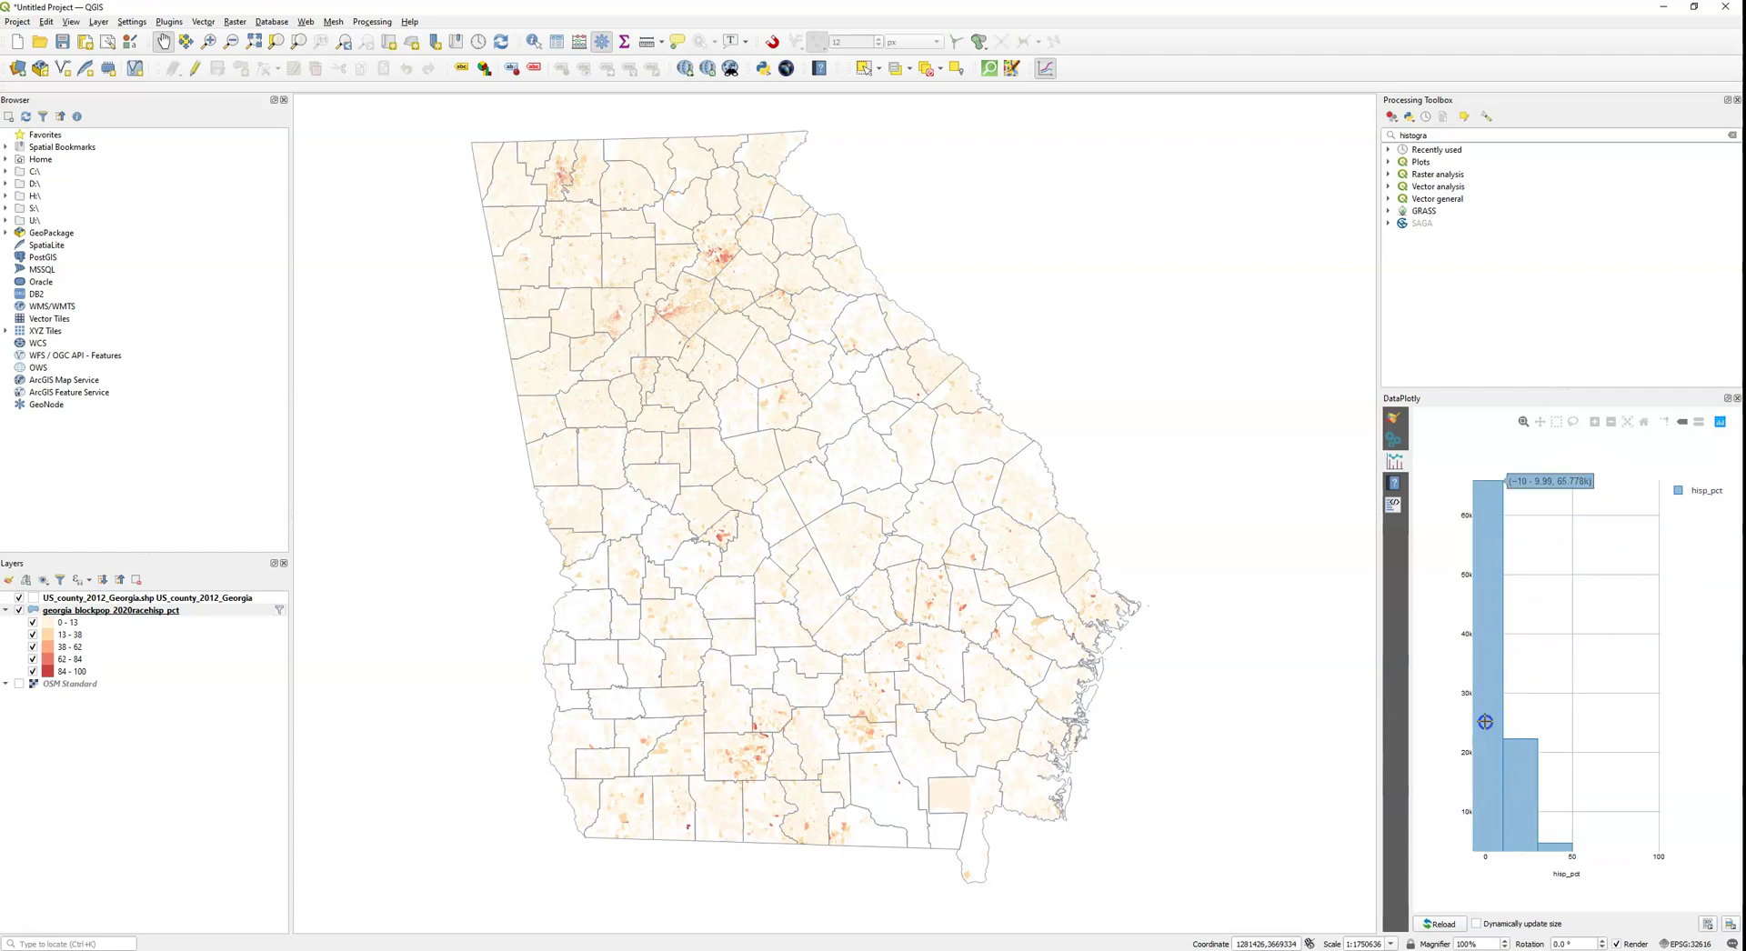
# Select the map blocks in the 0–10 hisp_pct bin, then those in the 30–49.99 bin.
pyautogui.click(1530, 795)
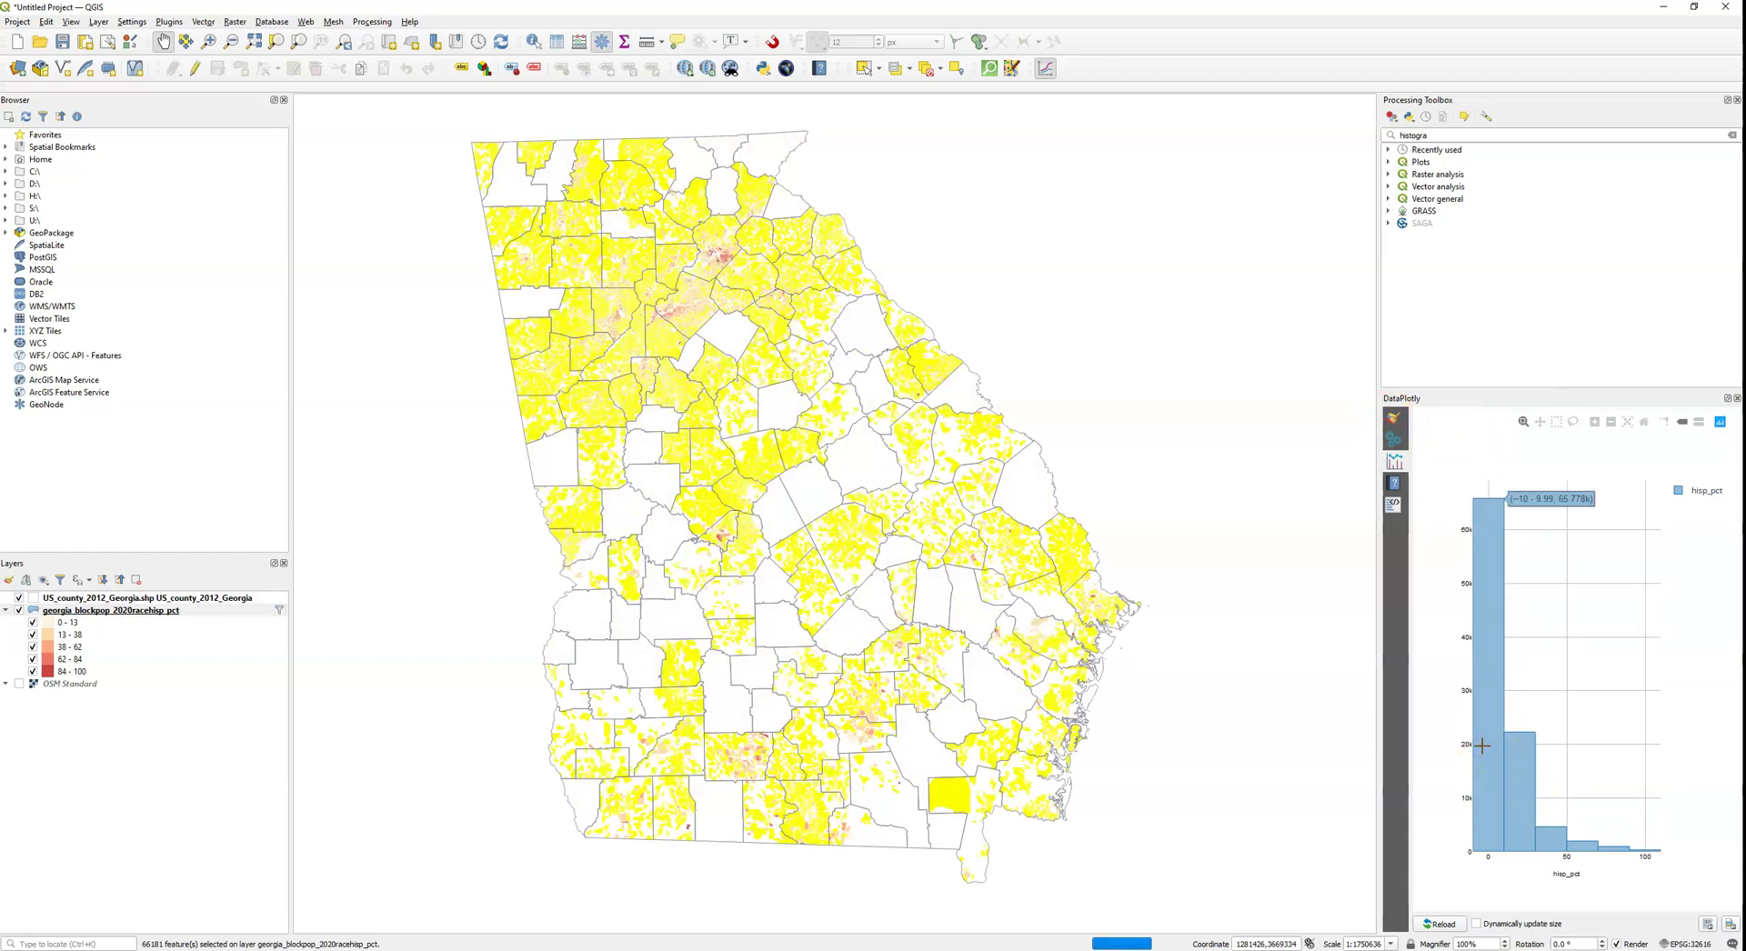
pyautogui.click(1536, 812)
pyautogui.moveTo(1487, 738)
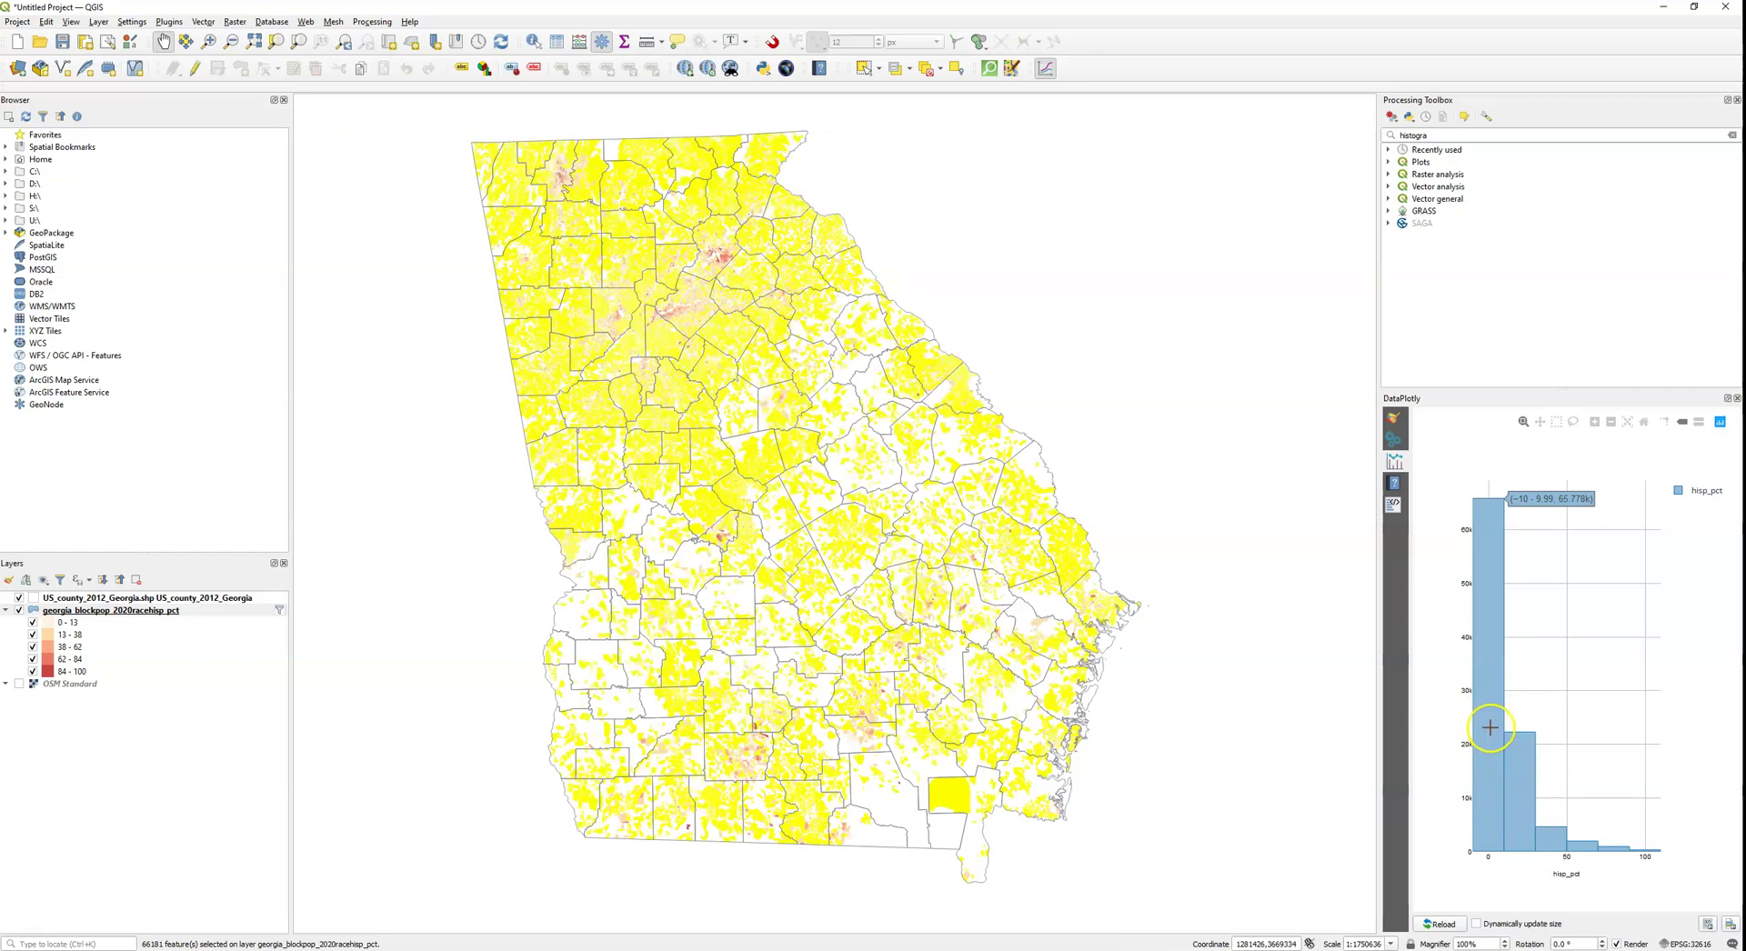
pyautogui.moveTo(1547, 838)
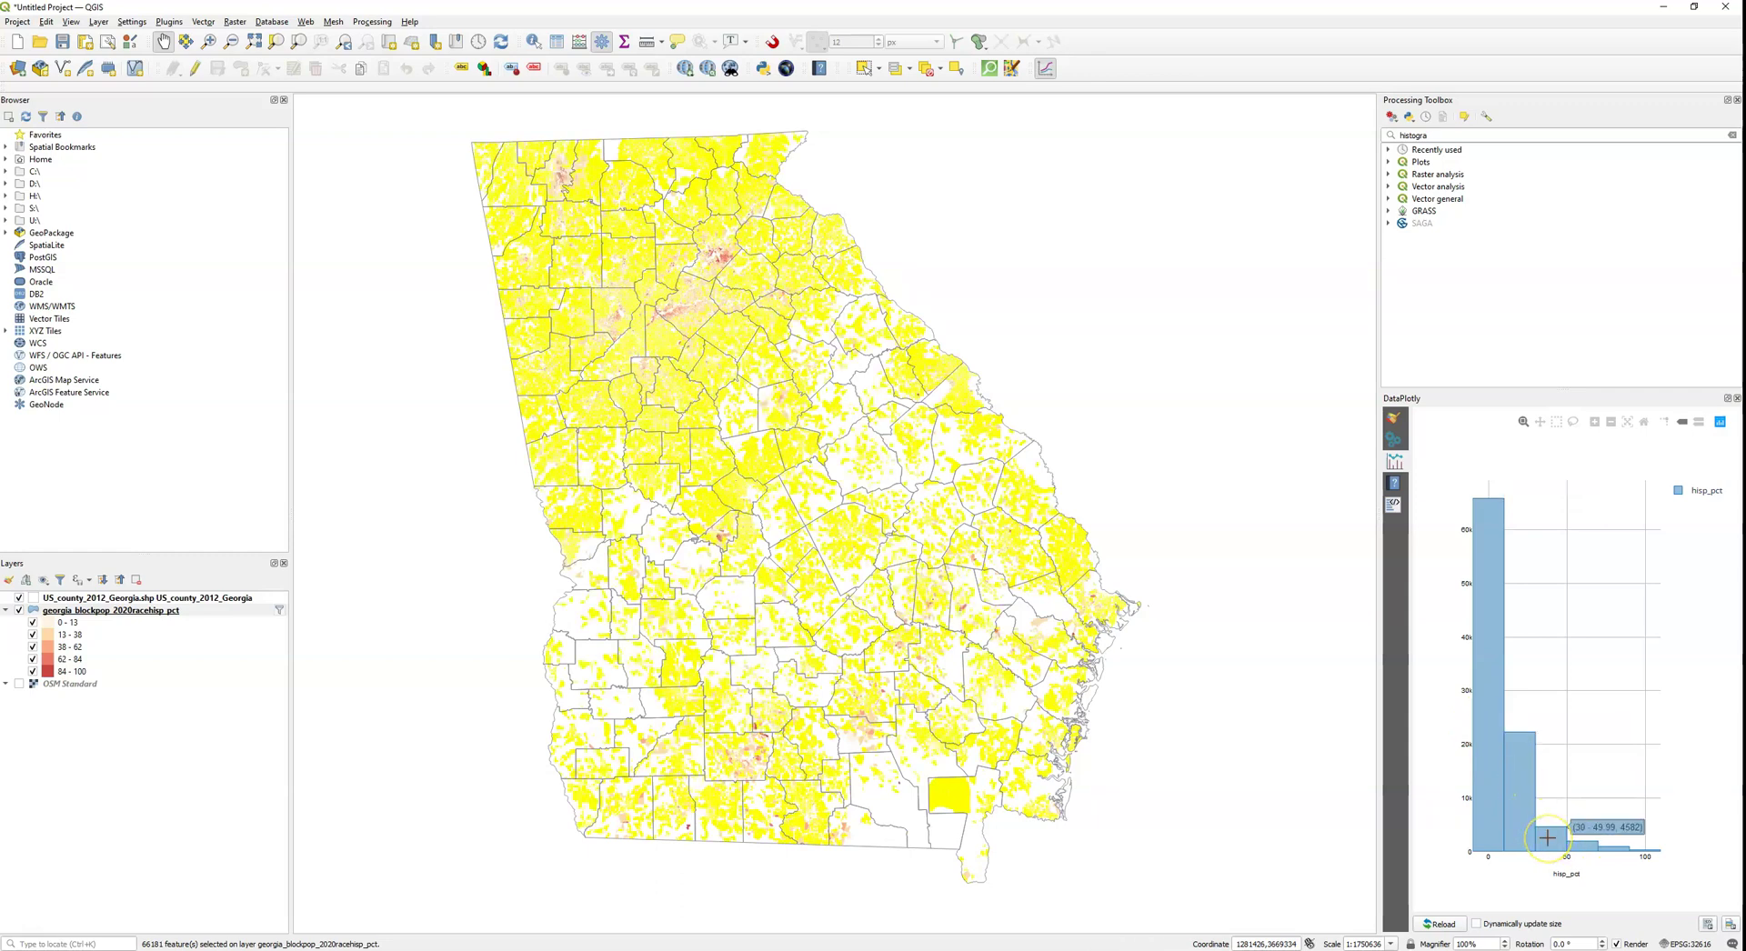
pyautogui.click(1548, 838)
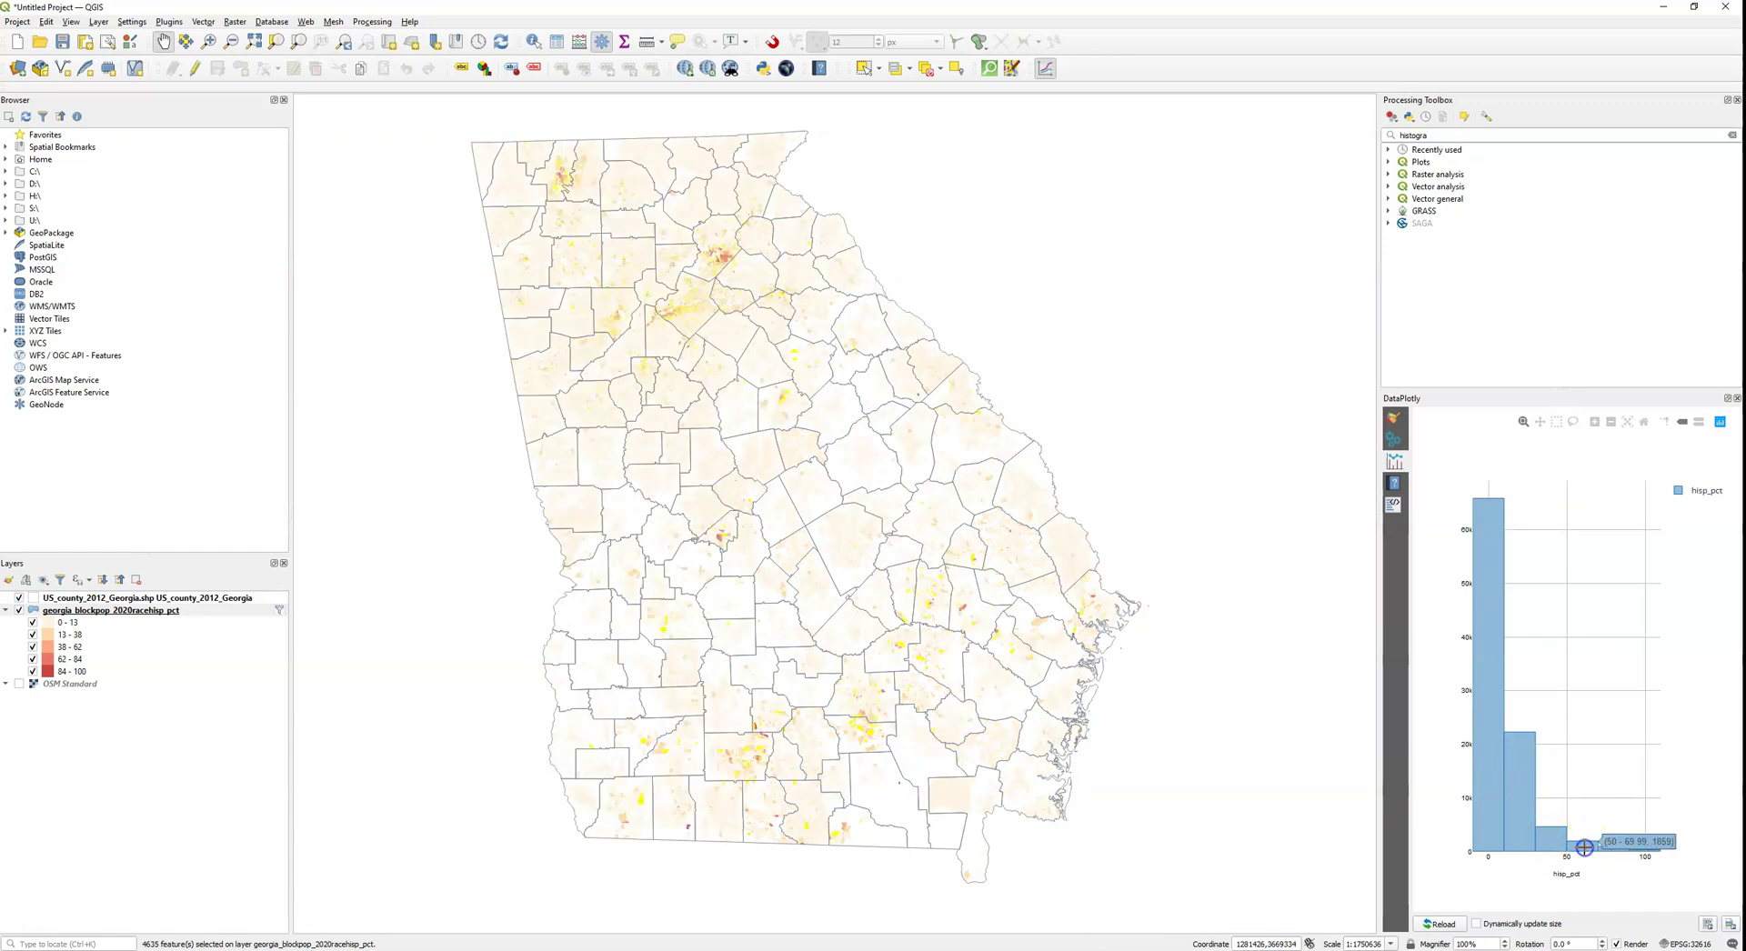
# Select the 1750 blocks in the 50–69.99 hisp_pct bin.
pyautogui.click(1584, 847)
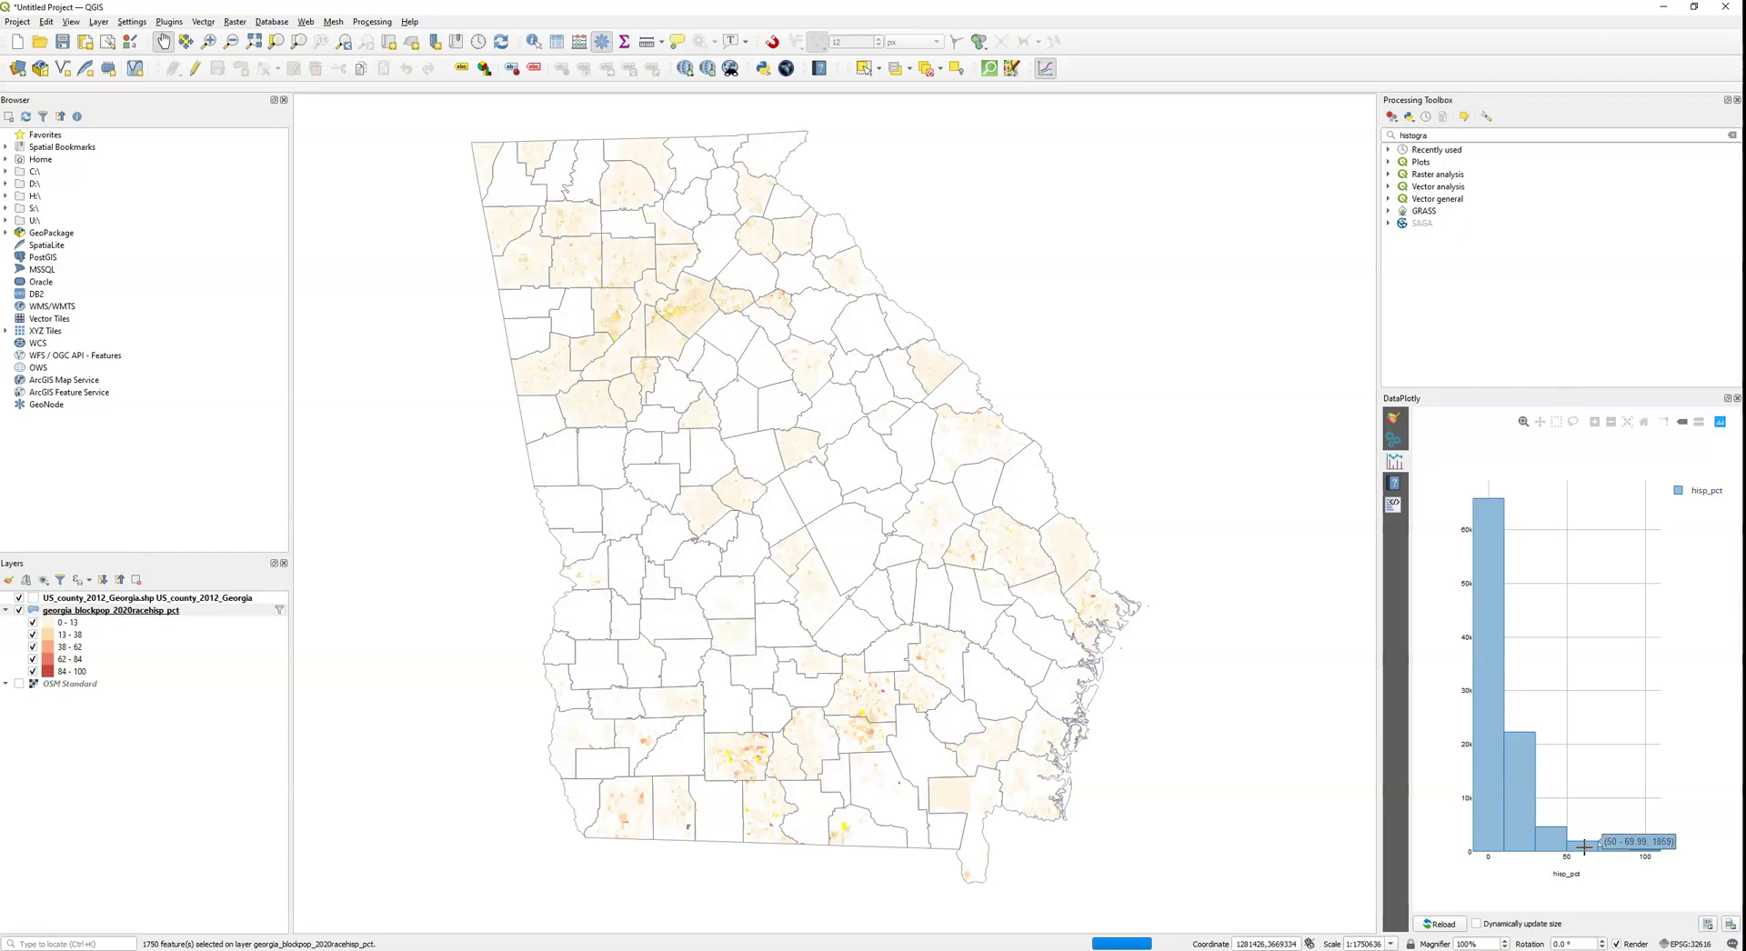
pyautogui.click(1586, 846)
pyautogui.click(1587, 846)
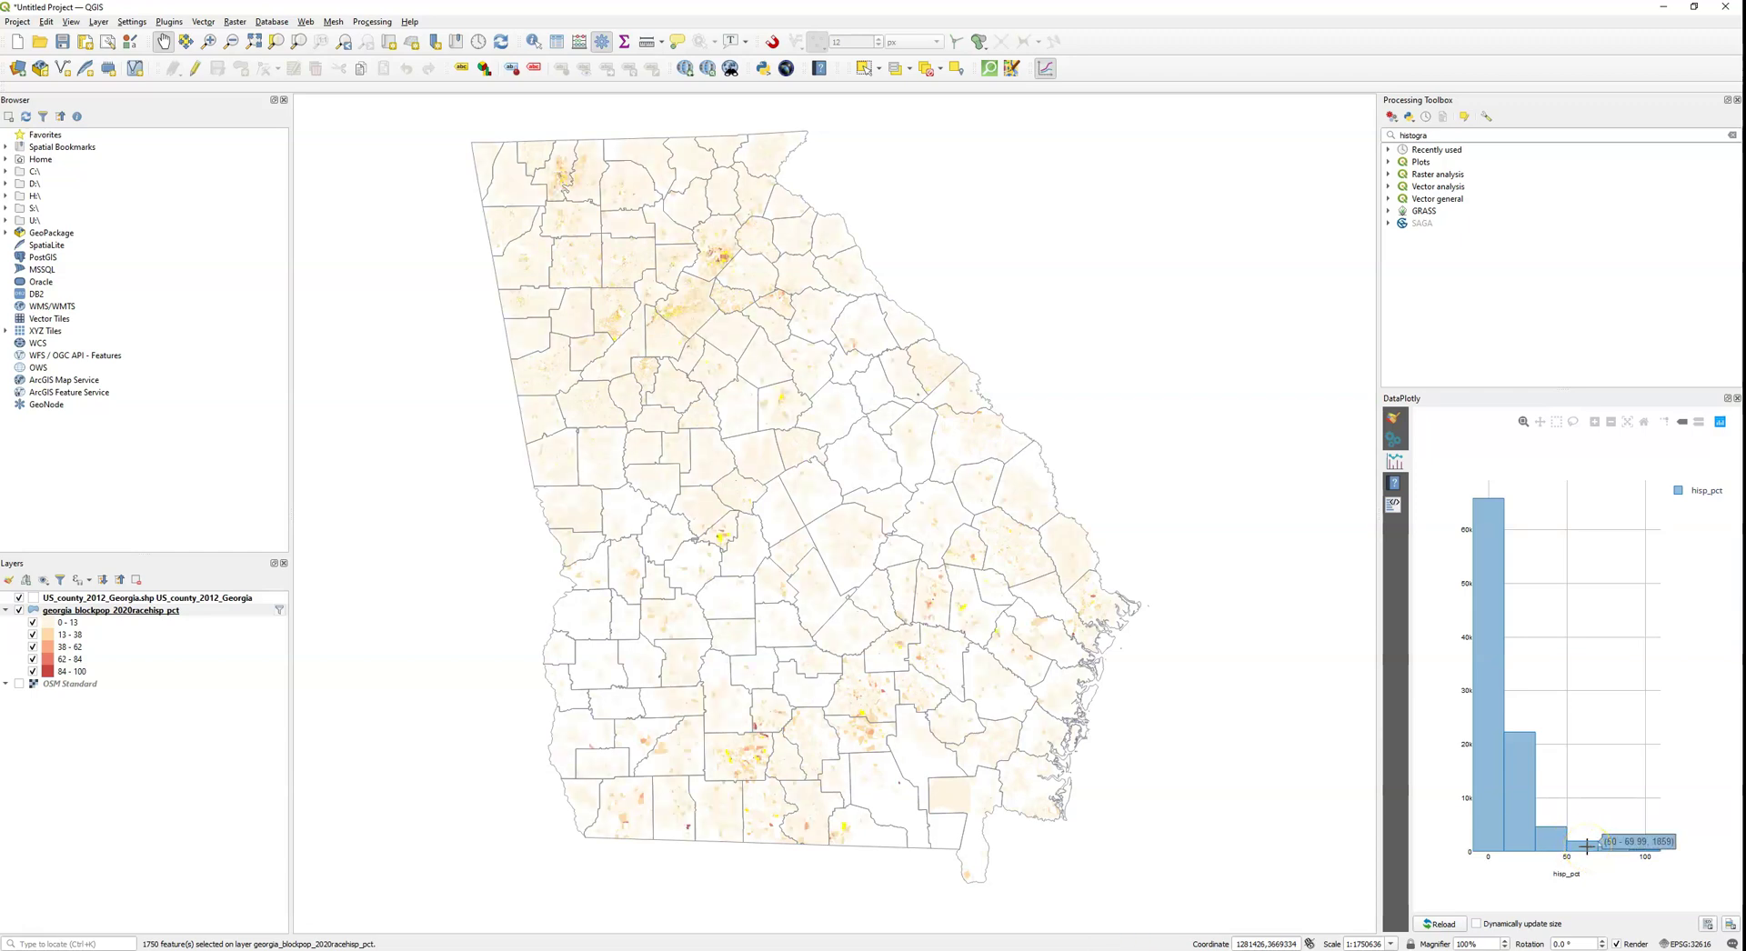